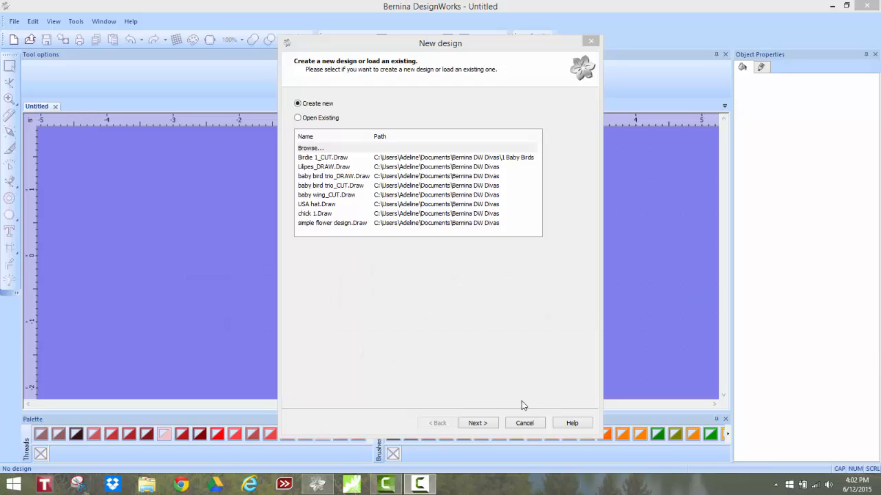
Create a new design on the default Cotton 2 fabric, with the artwork image coming from the scanner
click(477, 423)
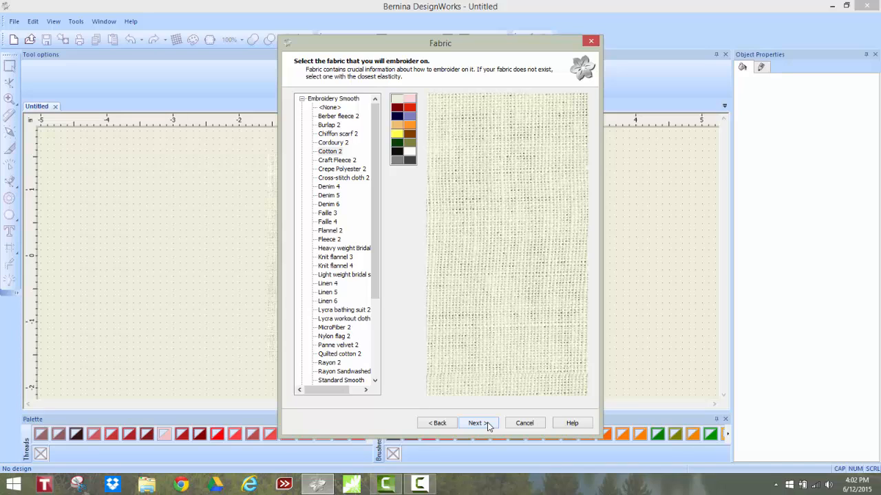
click(478, 423)
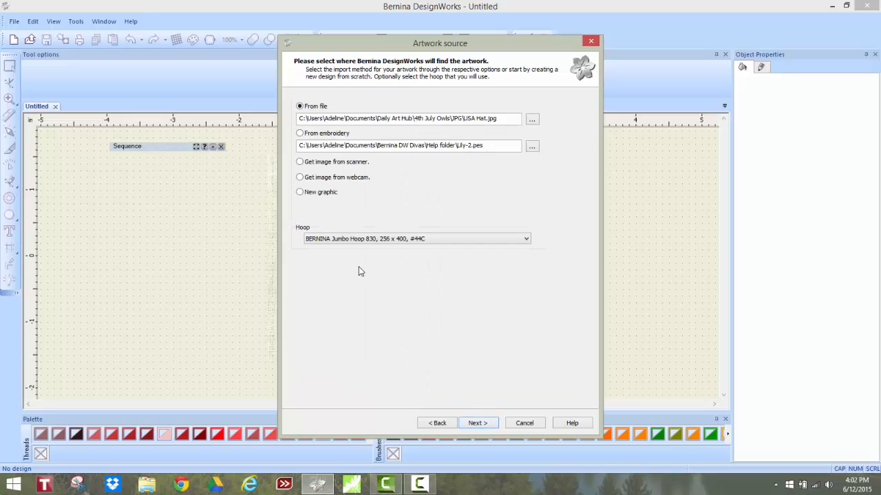
click(300, 162)
click(477, 423)
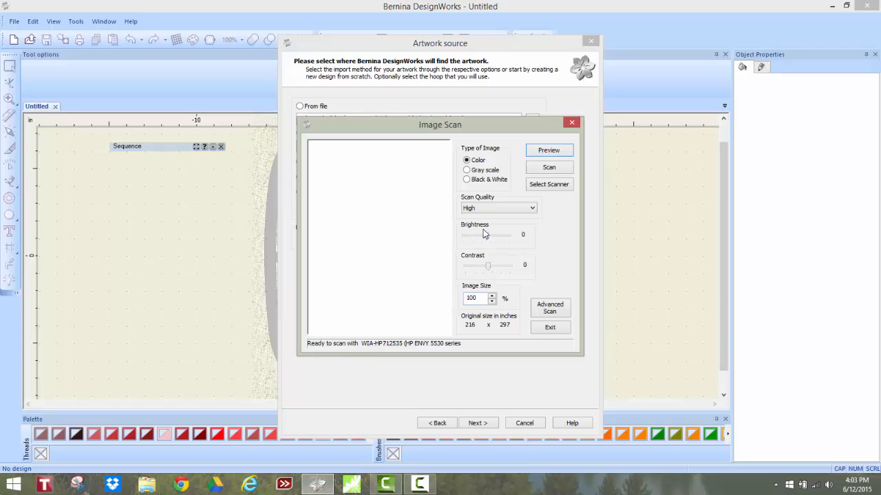
Scan the template in black and white, save it as the JPEG birdie 2, and open it as a backdrop
click(466, 180)
click(543, 173)
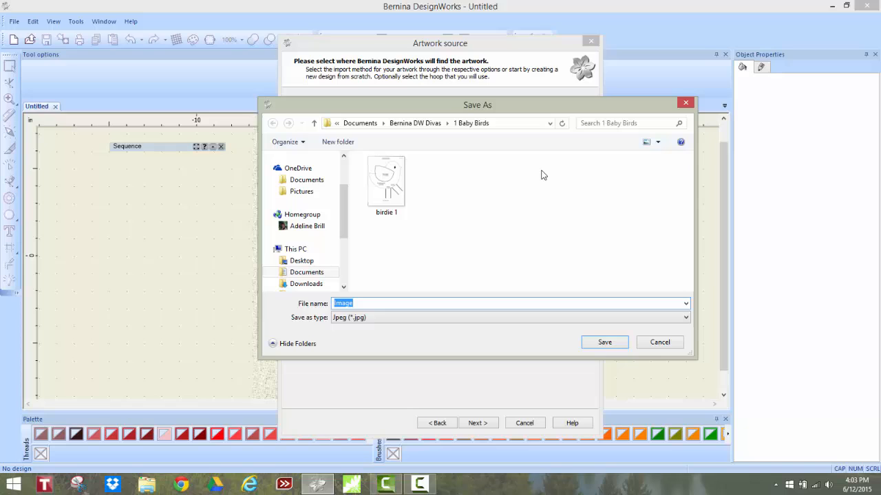
text(bi)
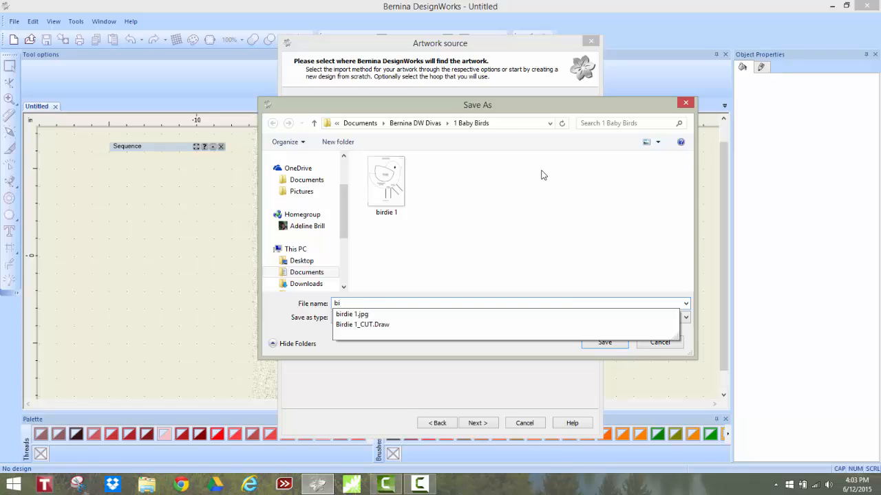
text(rdie 2)
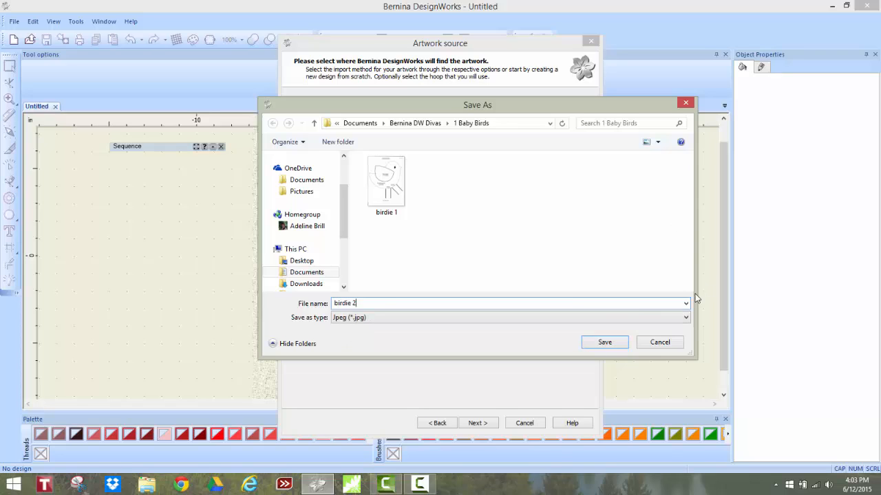
click(603, 343)
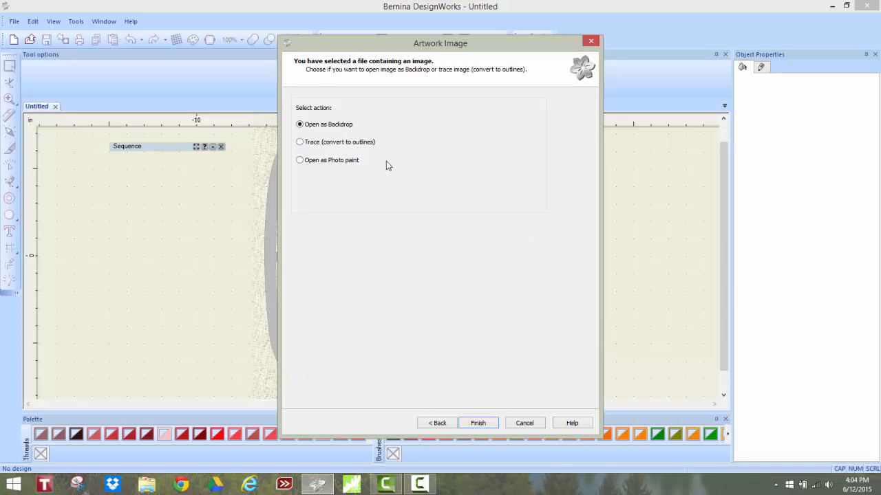
click(478, 423)
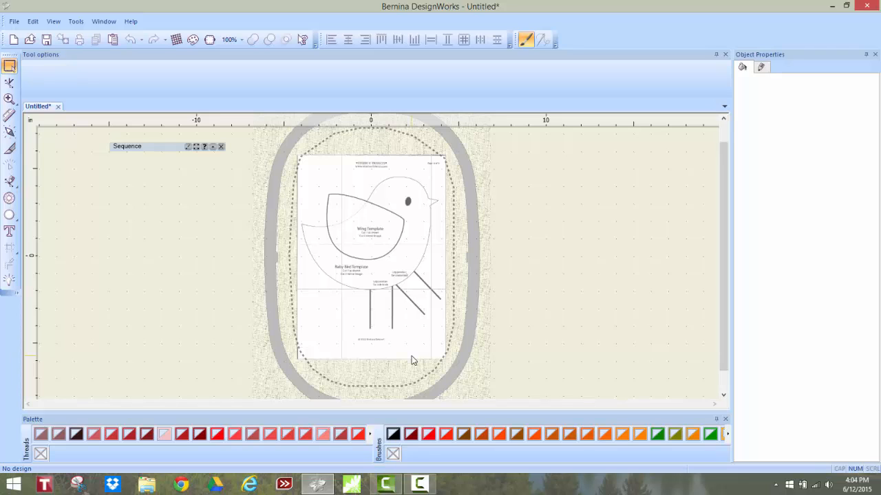
Try tracing the Wing Template outline with the freehand tool, and delete the traced shape
click(18, 187)
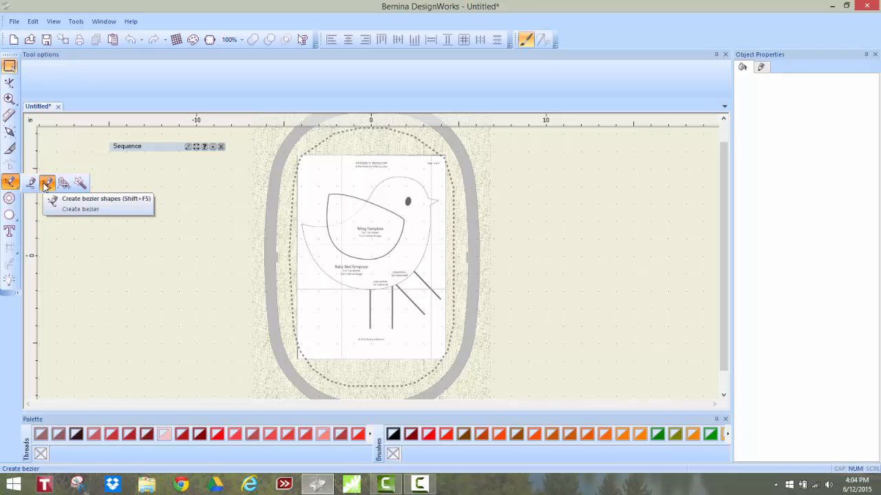
click(45, 183)
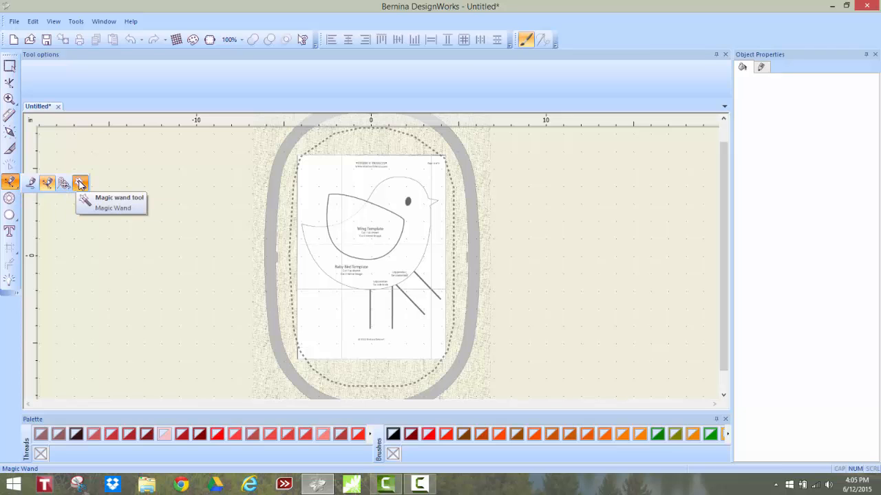
click(31, 183)
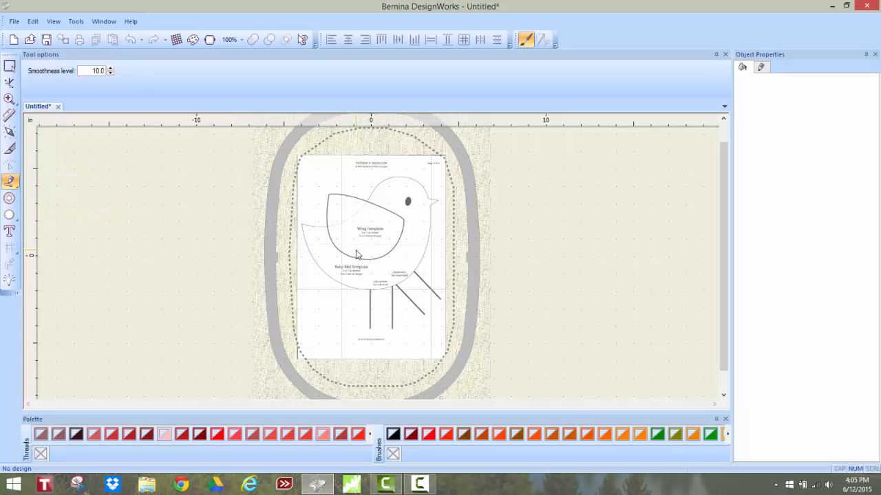
scroll(356, 254, up, 5)
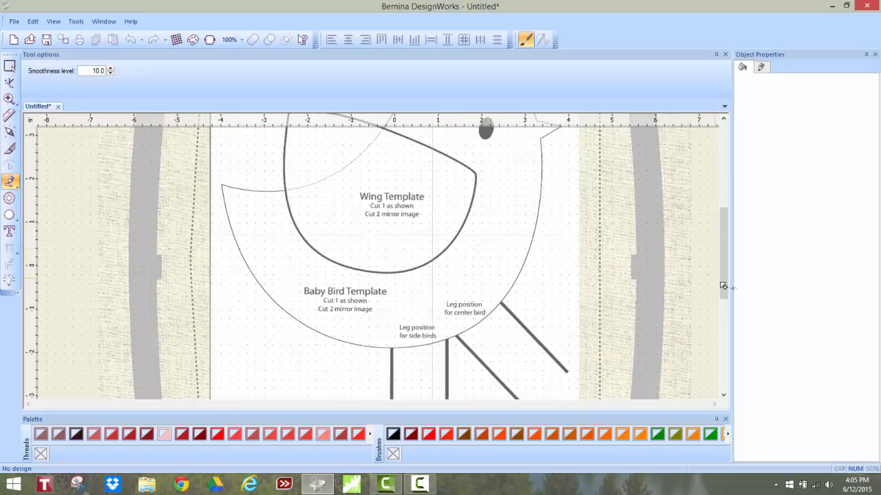
drag(724, 287, 719, 267)
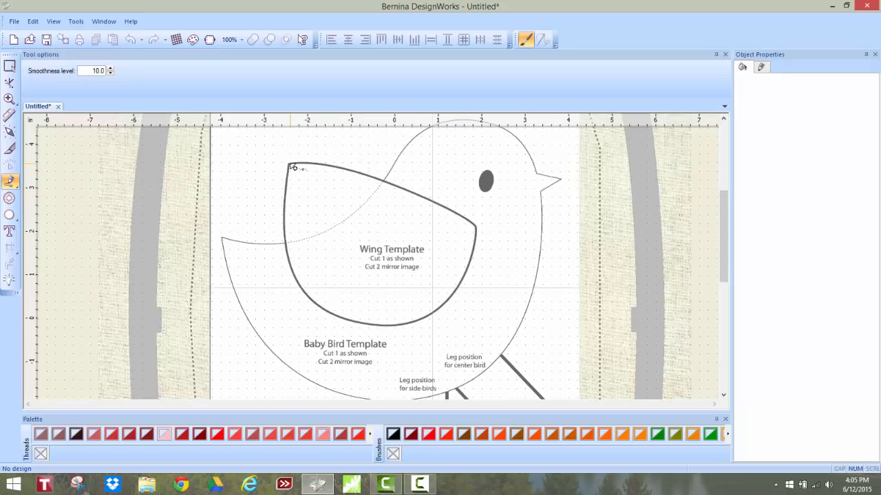
mouse_move(290, 165)
mouse_down()
mouse_move(336, 168)
mouse_move(478, 227)
mouse_move(468, 278)
mouse_move(447, 311)
mouse_move(419, 327)
mouse_move(373, 332)
mouse_move(348, 327)
mouse_move(301, 287)
mouse_move(285, 222)
mouse_move(299, 170)
mouse_up()
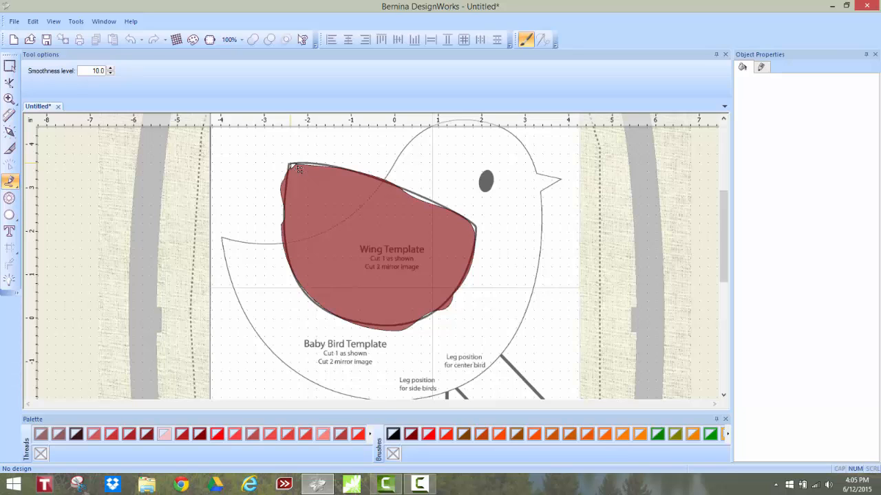
drag(290, 164, 290, 164)
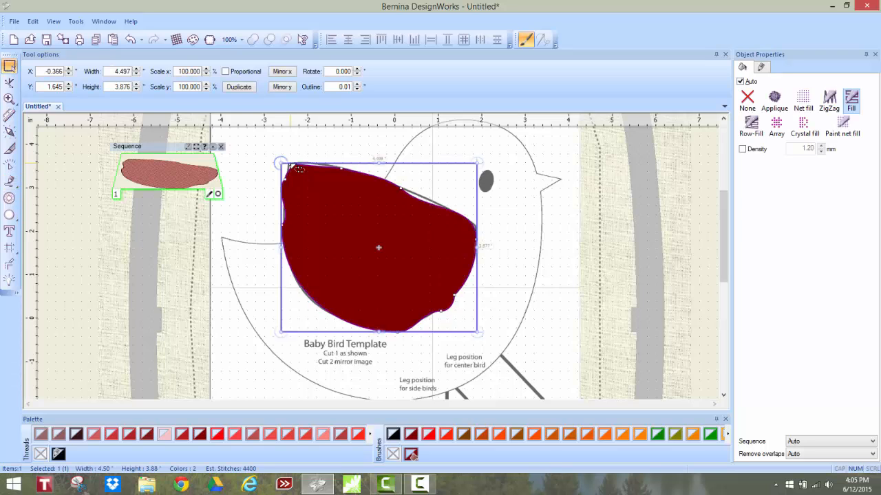
key(Delete)
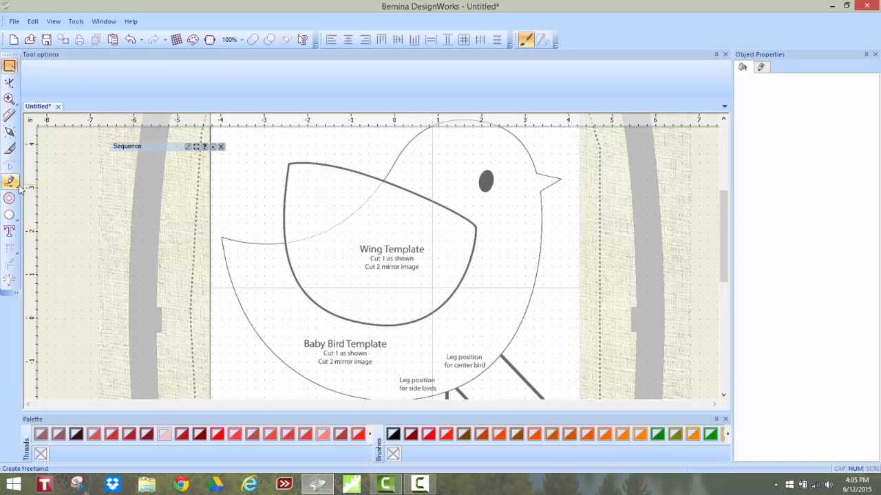
Trace the Wing Template outline as a closed bezier shape, placing points all around it from its upper-left corner
click(14, 184)
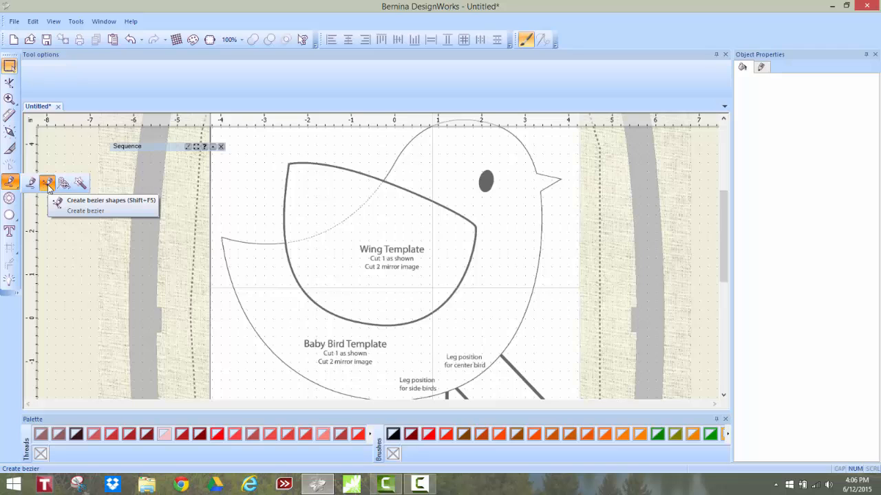
click(47, 184)
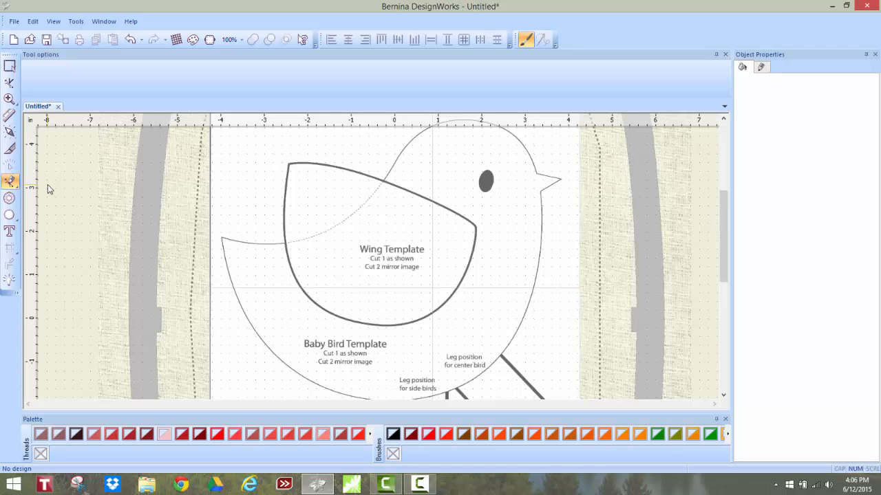
click(293, 165)
click(333, 166)
click(365, 176)
click(386, 184)
click(412, 195)
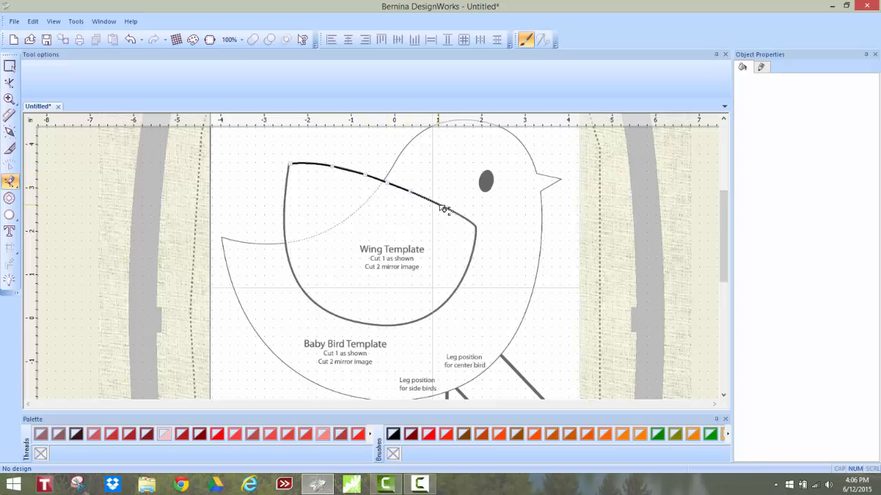
click(439, 204)
click(459, 215)
click(472, 259)
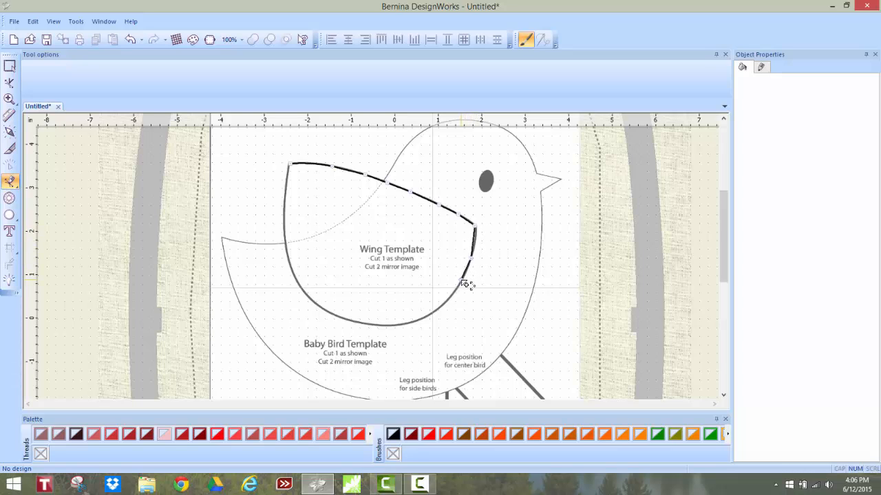
click(461, 281)
click(451, 298)
click(414, 322)
click(384, 326)
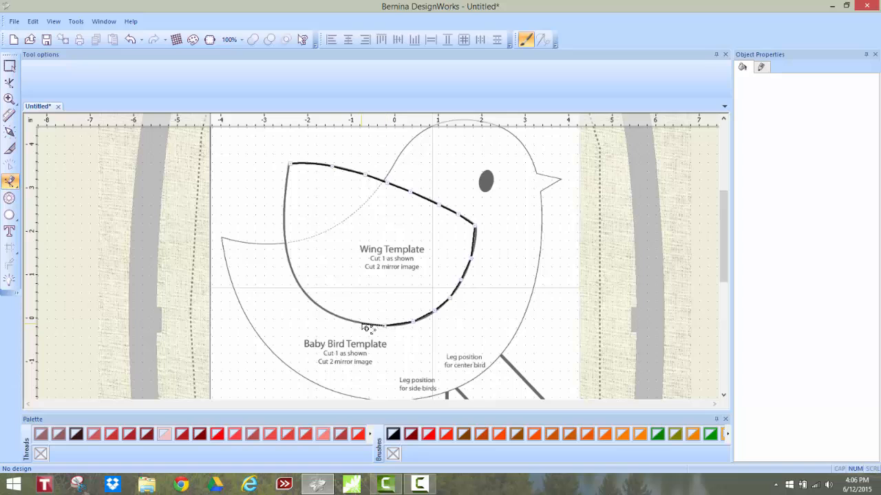
click(359, 324)
click(334, 316)
click(315, 303)
click(299, 285)
click(288, 260)
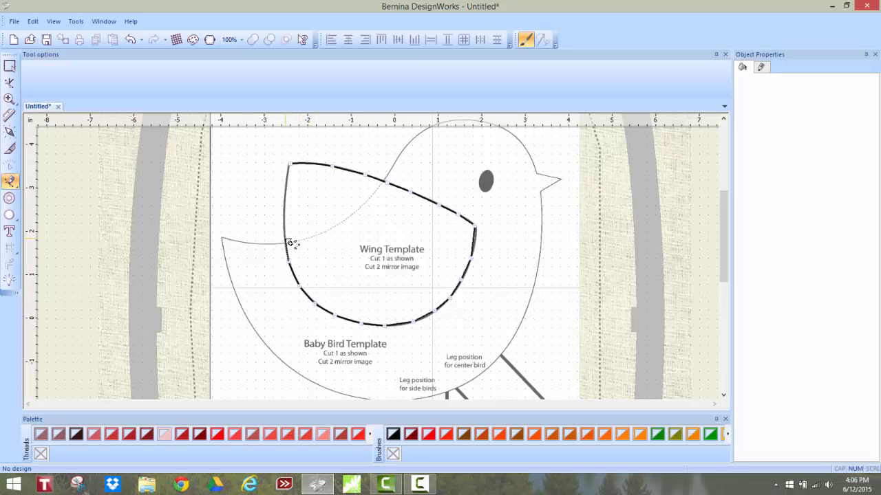
click(289, 243)
click(287, 215)
click(288, 188)
click(290, 164)
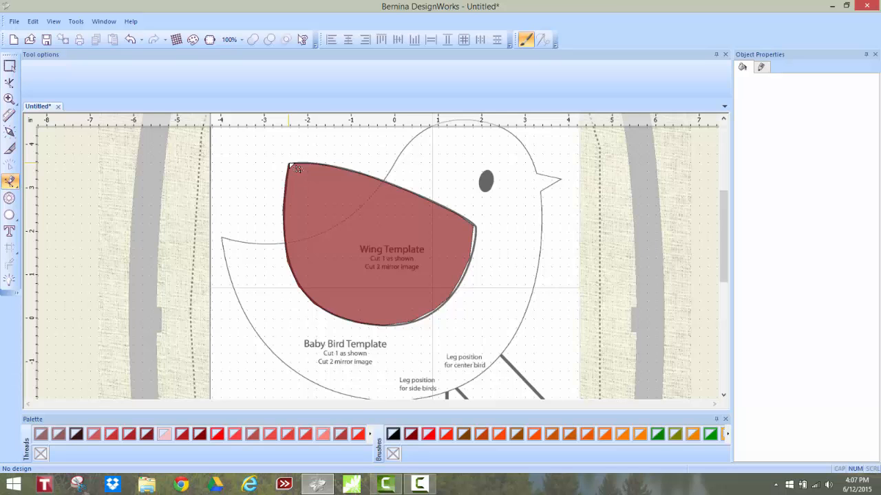
key(Escape)
Edit the wing shape's nodes so its right tip and the curve just below it follow the template line
scroll(436, 217, up, 5)
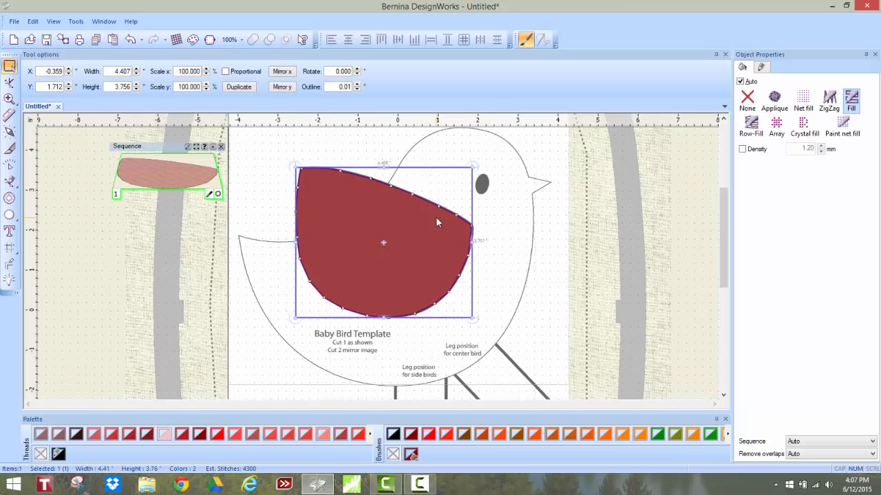
scroll(435, 216, up, 3)
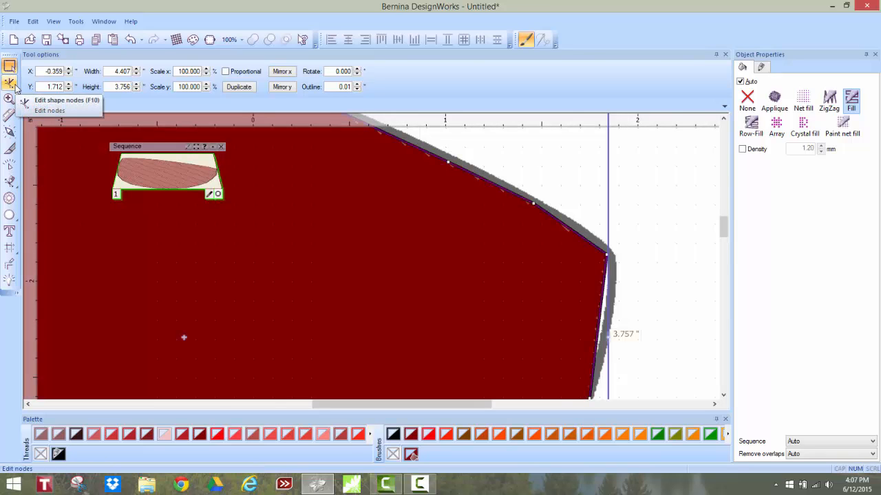
click(14, 87)
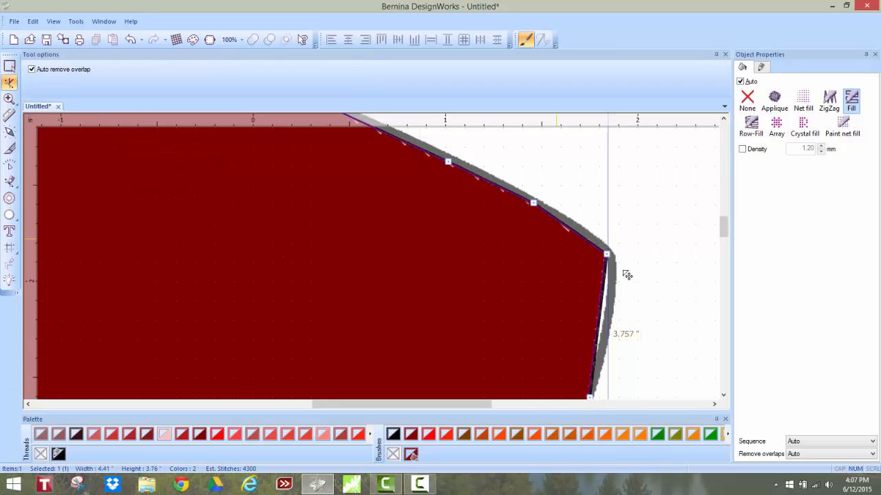
drag(601, 318, 619, 314)
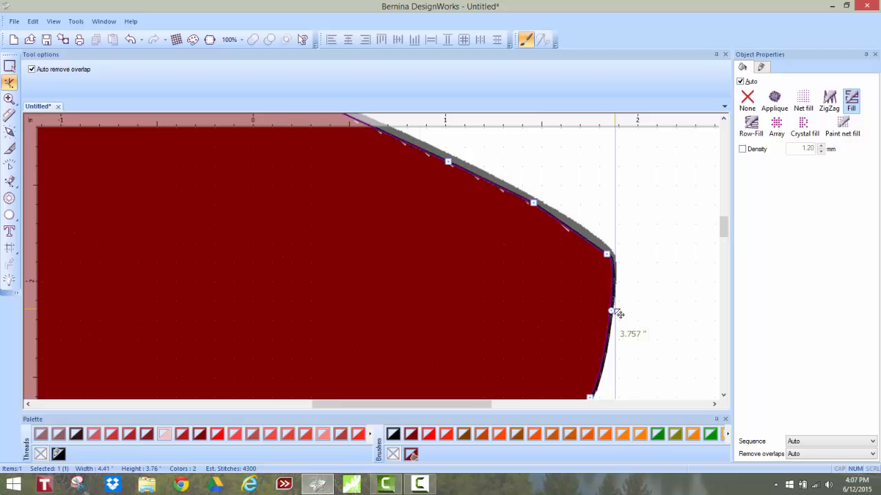
click(608, 253)
mouse_move(615, 254)
mouse_down()
mouse_move(605, 240)
mouse_move(626, 253)
mouse_up()
Adjust the nodes and curve handles along the wing's upper edge, from the right tip leftwards, to match the template line
click(536, 205)
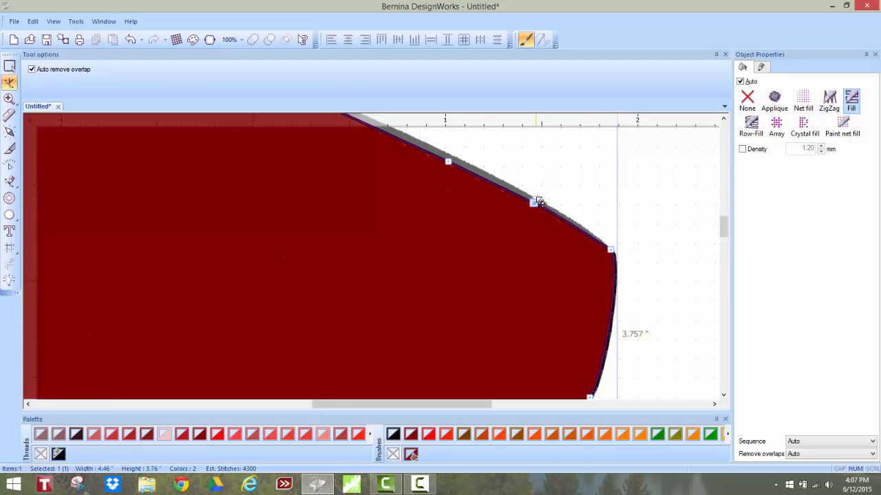
drag(560, 216, 539, 209)
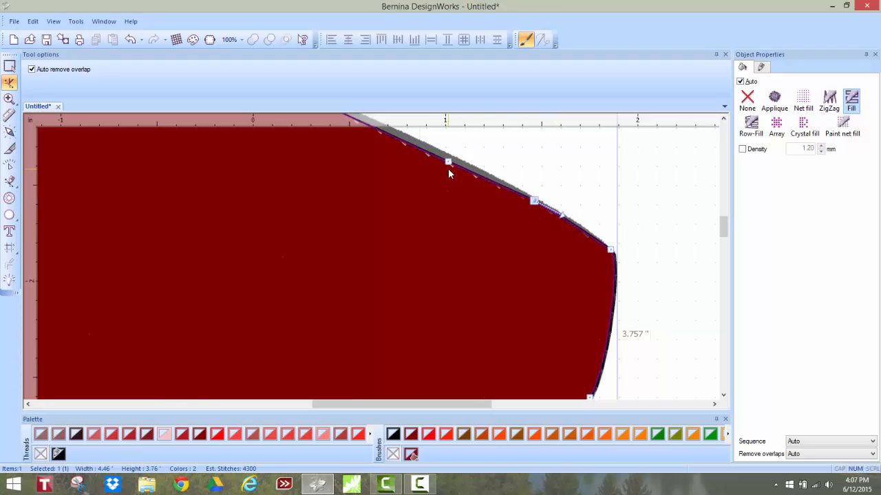
scroll(448, 173, up, 3)
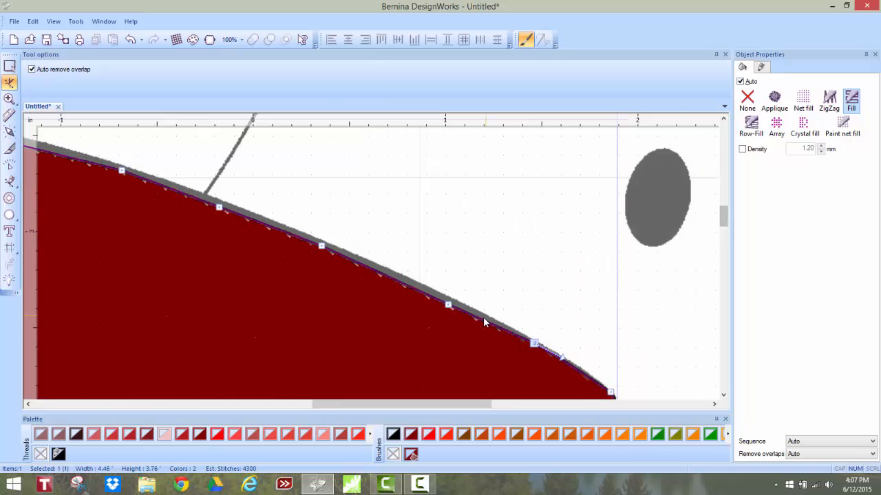
click(448, 305)
drag(447, 305, 407, 283)
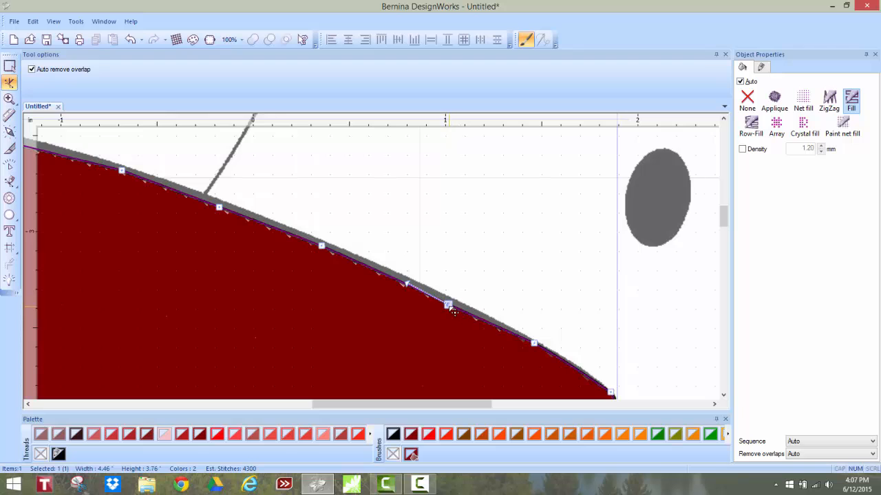
drag(454, 308, 478, 322)
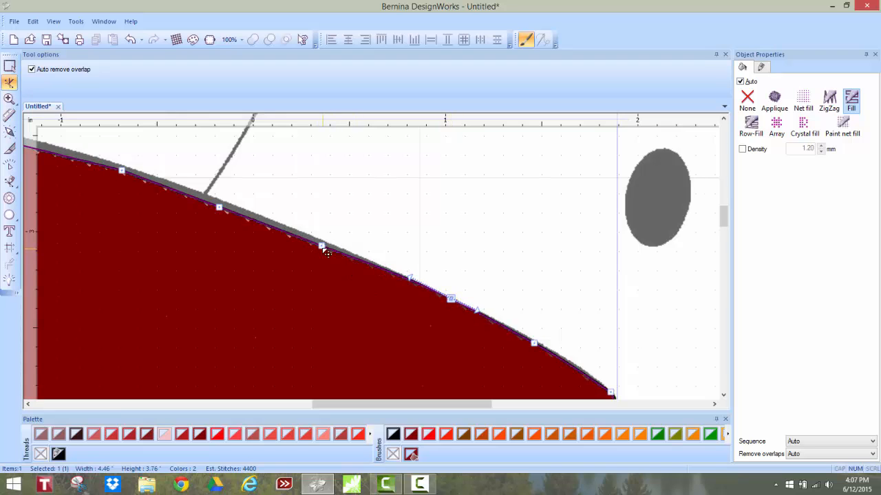
drag(324, 249, 289, 231)
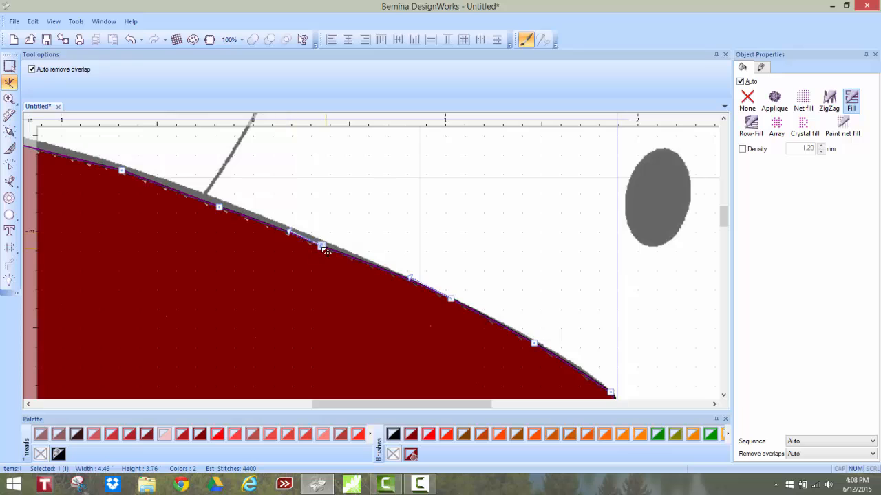
mouse_move(325, 249)
mouse_down()
mouse_move(353, 256)
mouse_move(328, 248)
mouse_up()
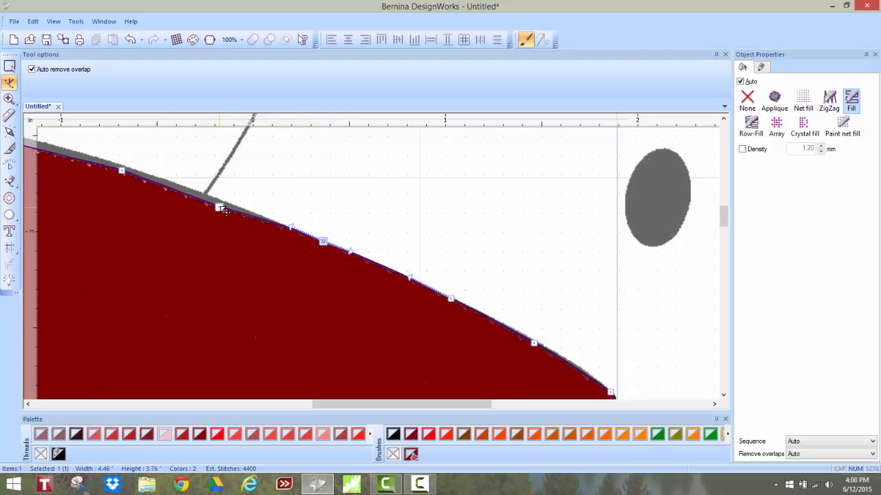
drag(226, 212, 227, 207)
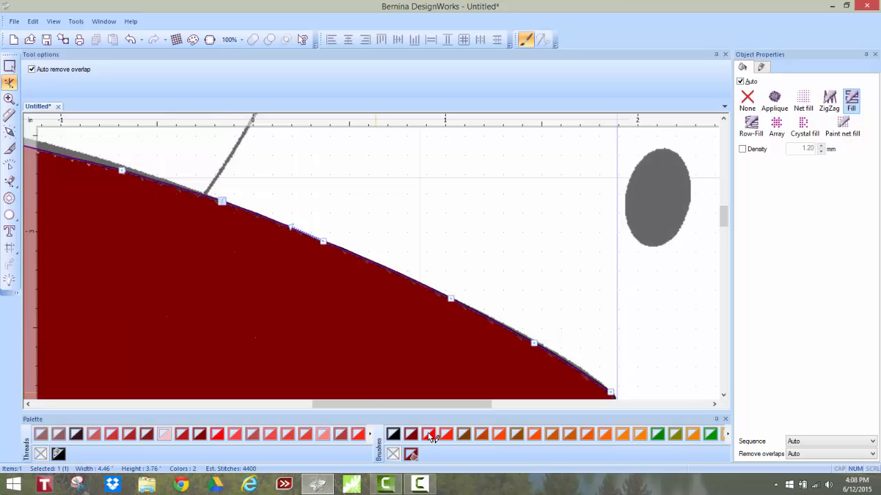
Adjust the node and curve handle on the left half of the wing's upper edge to follow the template line
scroll(300, 356, down, 3)
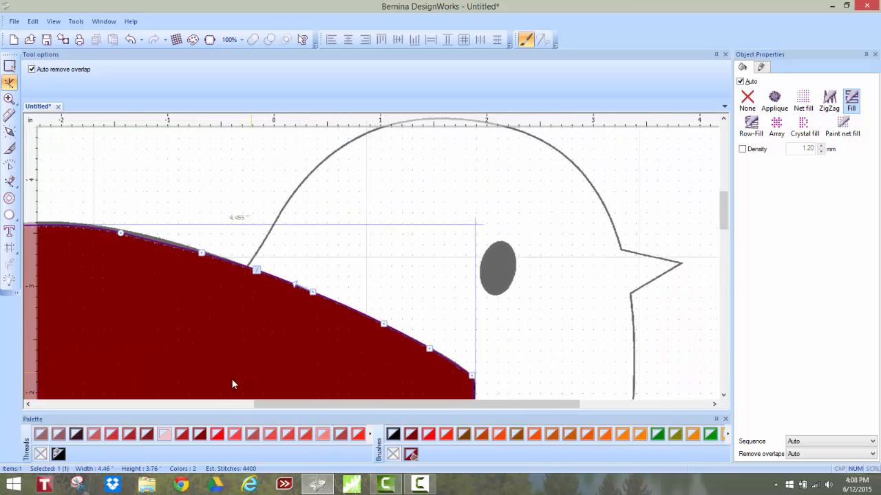
drag(298, 404, 238, 404)
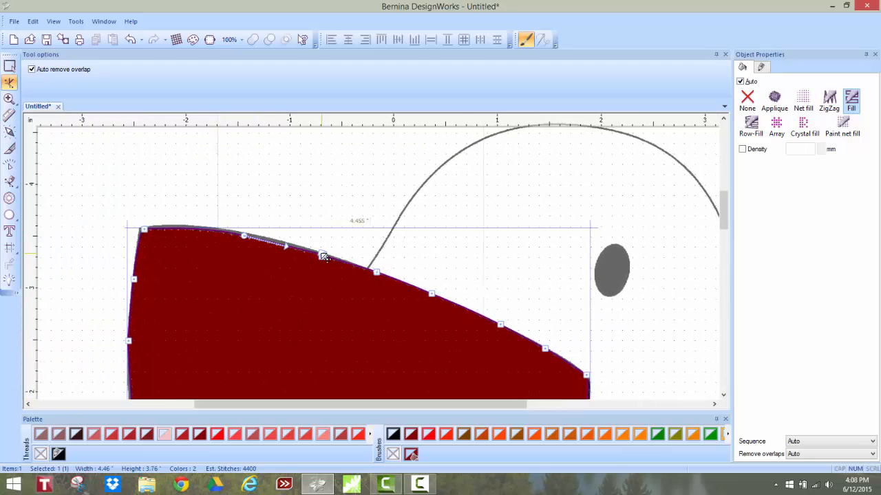
scroll(292, 255, up, 3)
scroll(270, 239, up, 1)
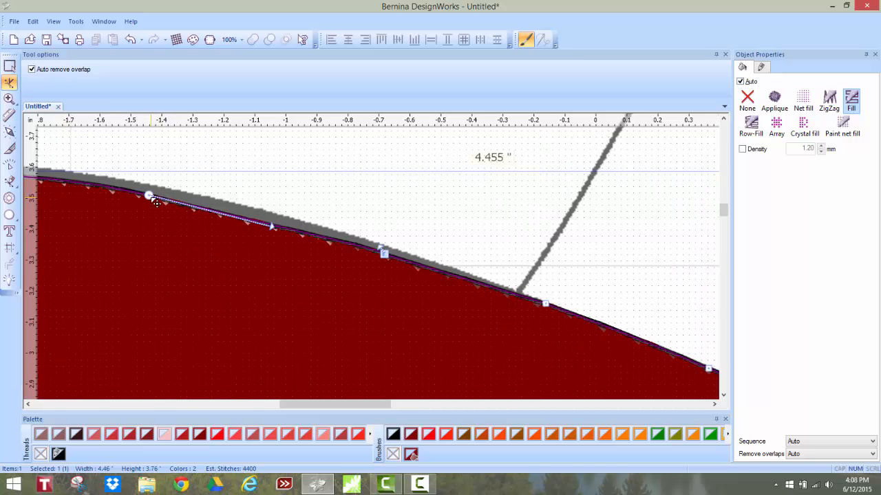
drag(153, 192, 152, 188)
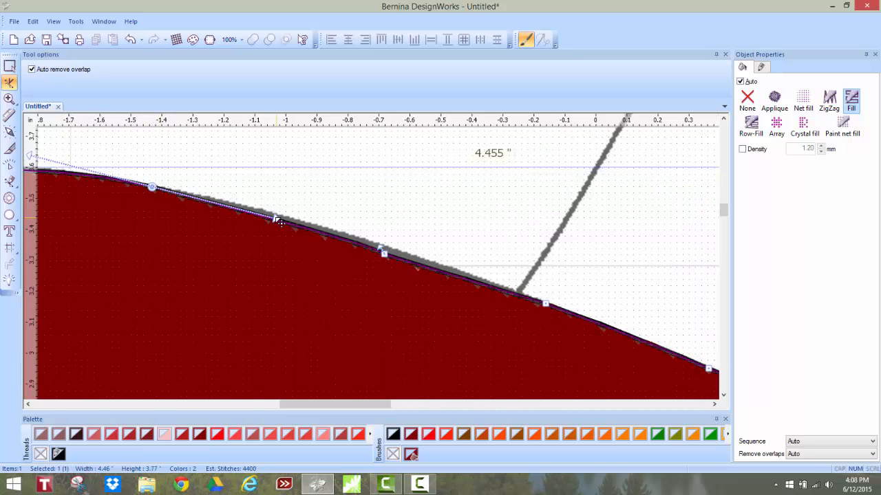
drag(279, 222, 280, 219)
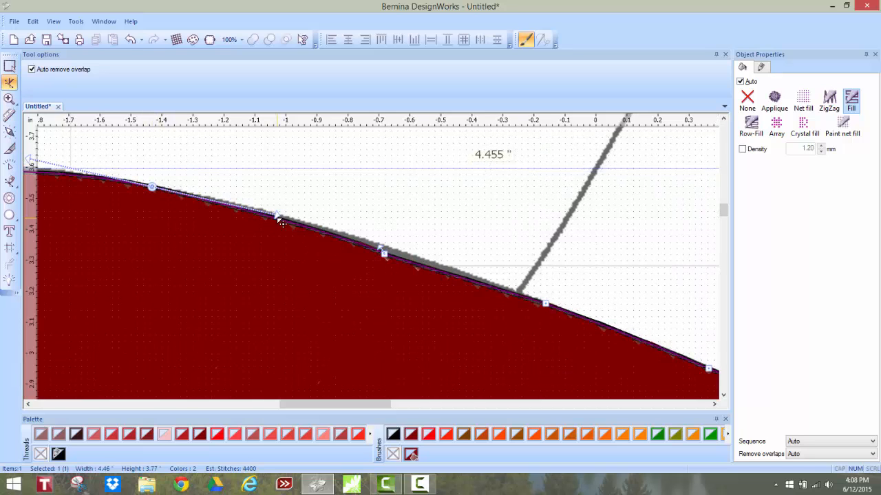
Align the wing's upper-left corner node and the node midway down its left edge with the template line
scroll(280, 219, down, 5)
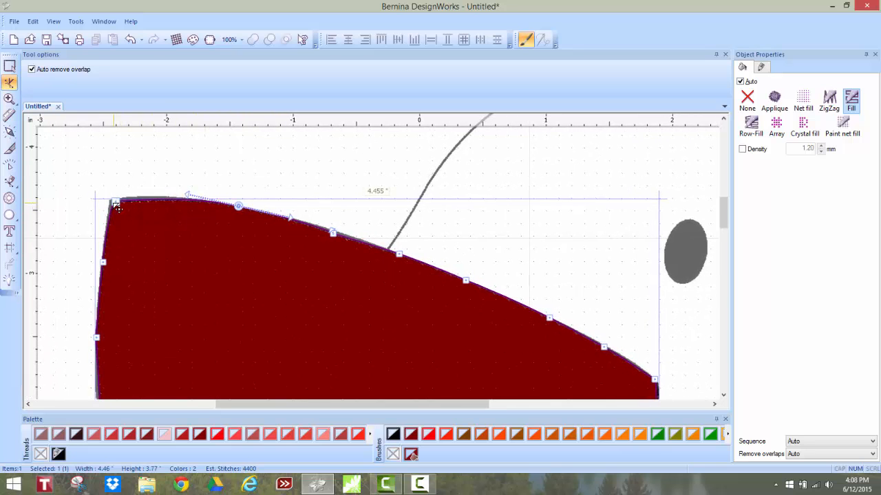
scroll(571, 200, down, 1)
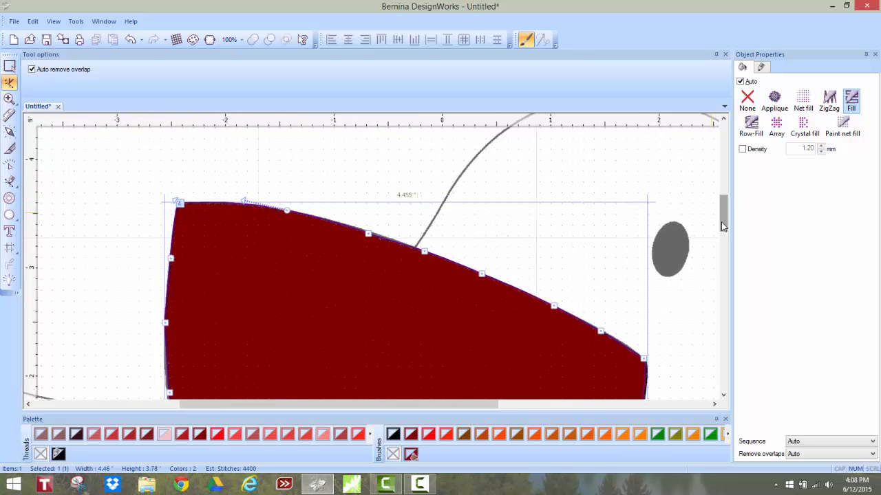
drag(721, 221, 721, 242)
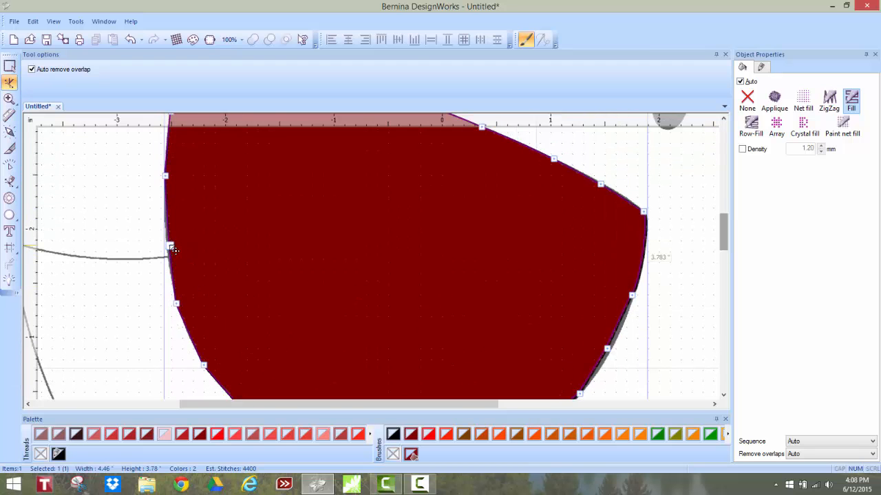
scroll(211, 290, down, 1)
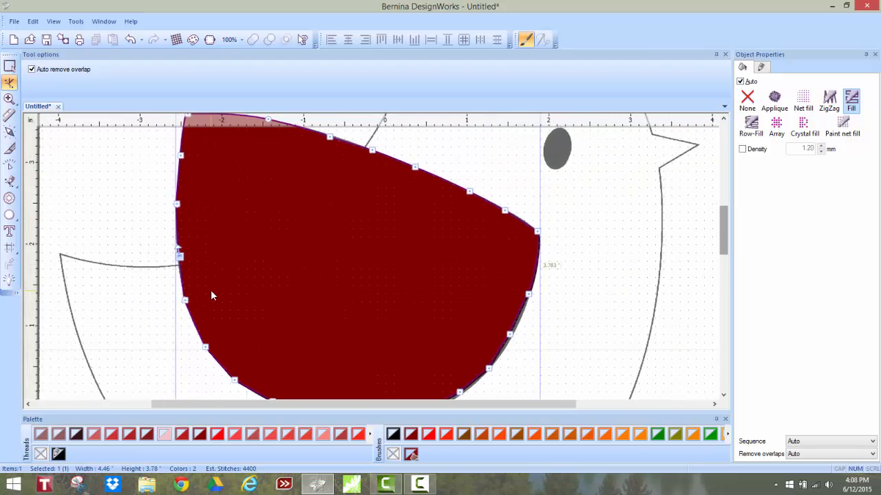
Delete the extra node on the wing's lower-right curve and reshape the curve at the node just above it to match the template
drag(722, 247, 681, 273)
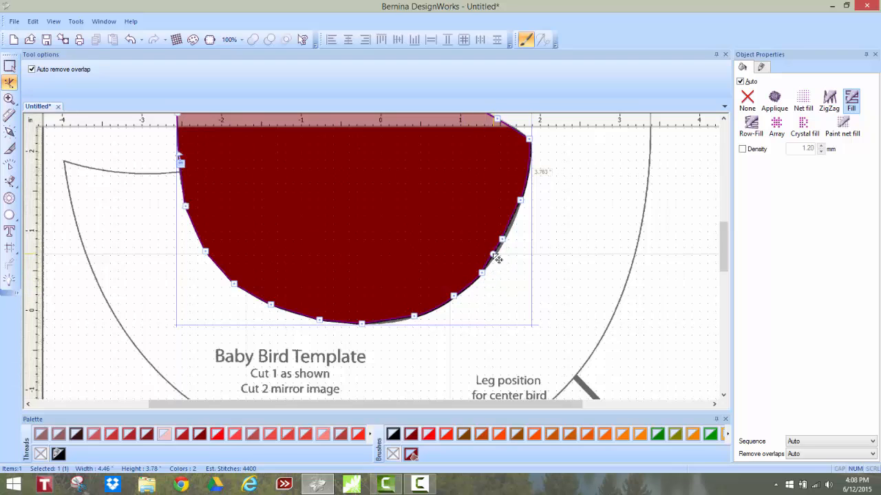
right_click(495, 256)
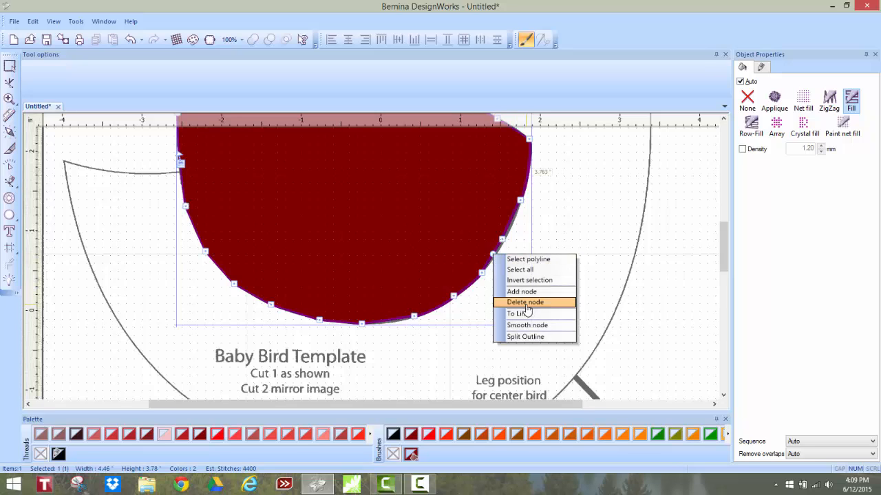
click(534, 236)
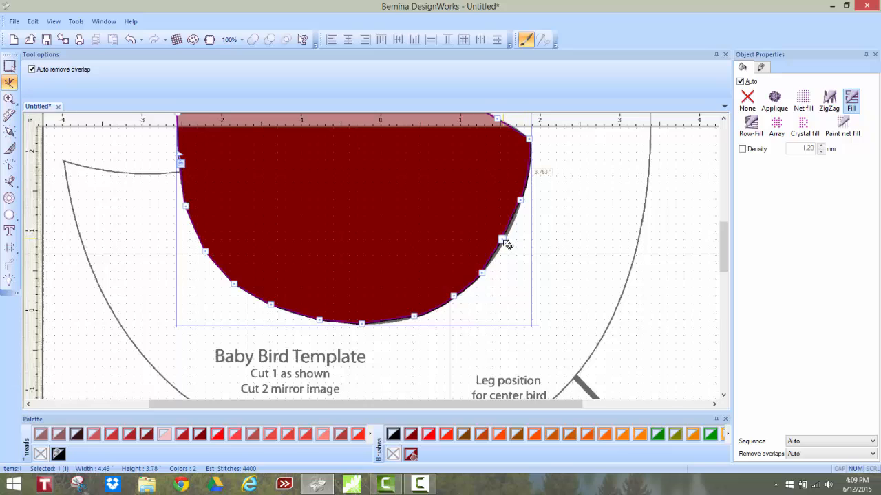
click(507, 245)
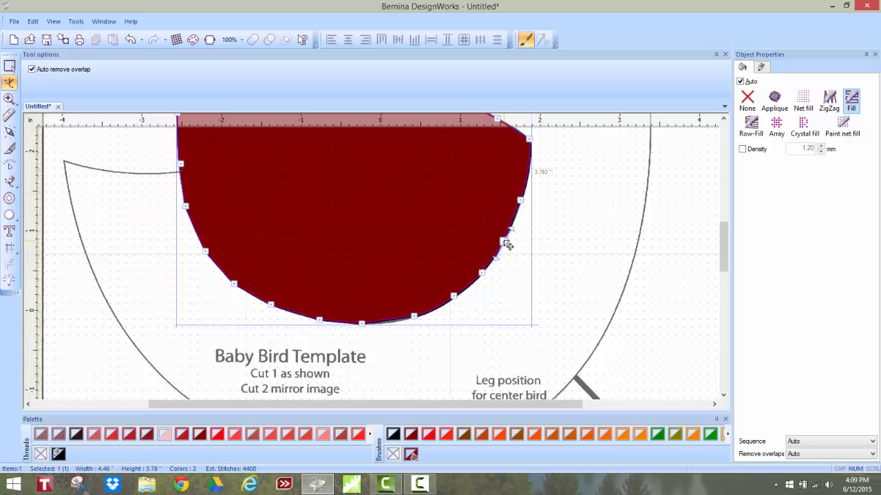
scroll(513, 233, up, 5)
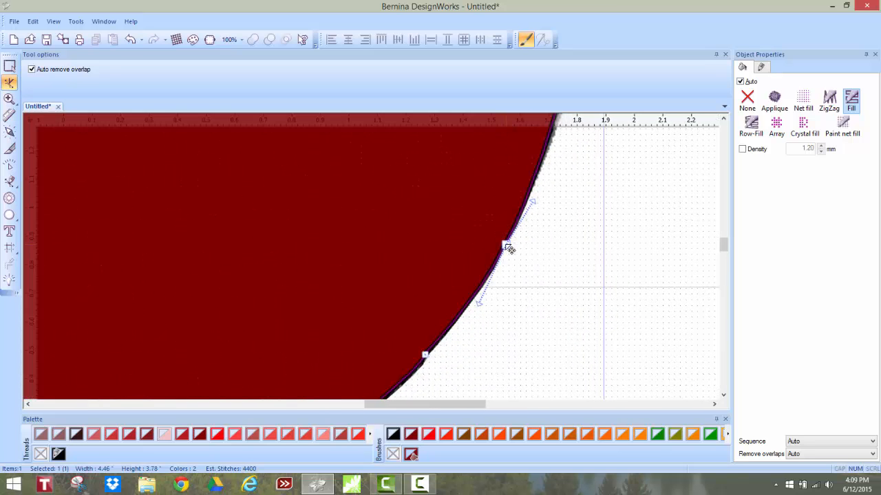
click(475, 305)
Select the whole wing shape, apply the dark red swatch to it, and set its outline type to Cutwork
scroll(430, 272, down, 5)
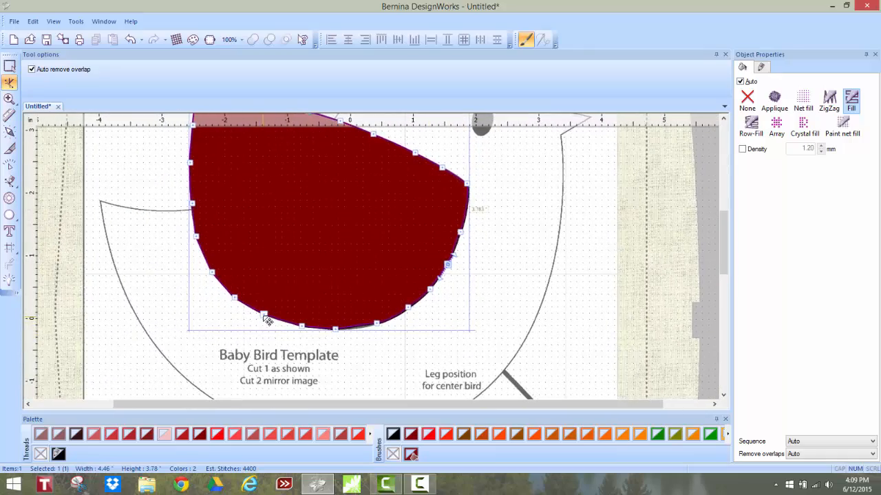
scroll(267, 321, up, 2)
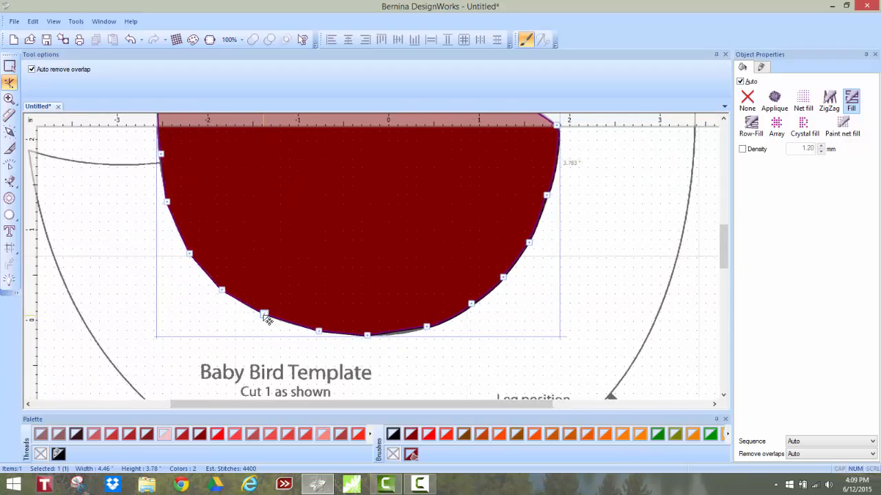
scroll(267, 321, down, 3)
scroll(267, 321, down, 1)
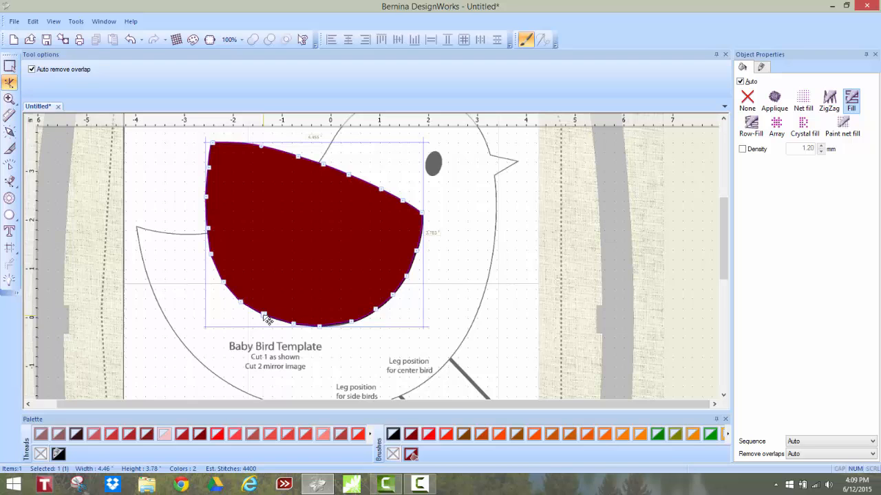
key(Escape)
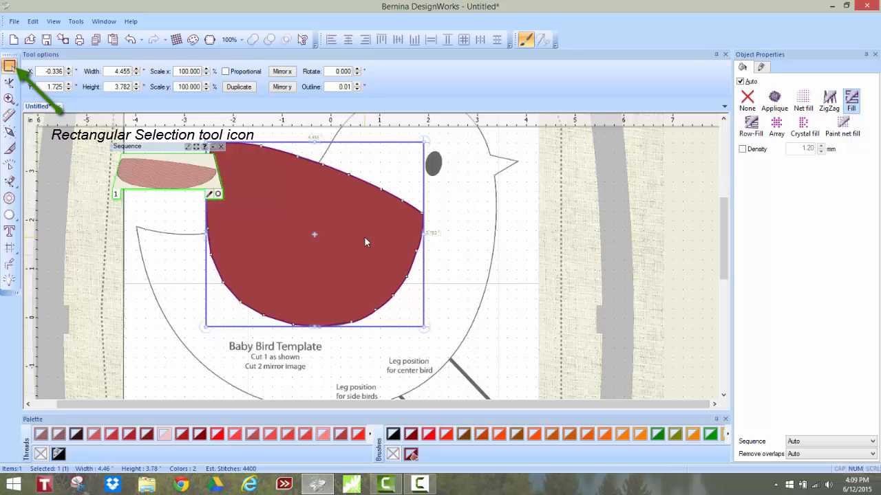
click(411, 454)
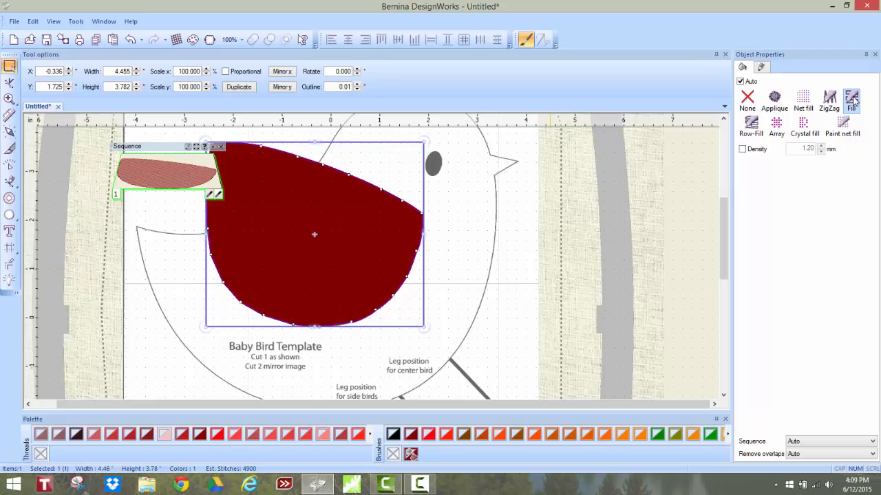
click(762, 67)
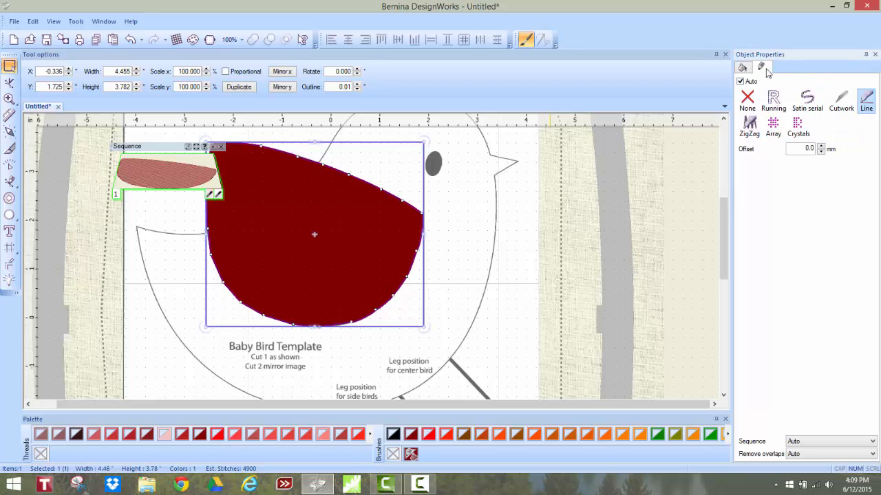
click(843, 101)
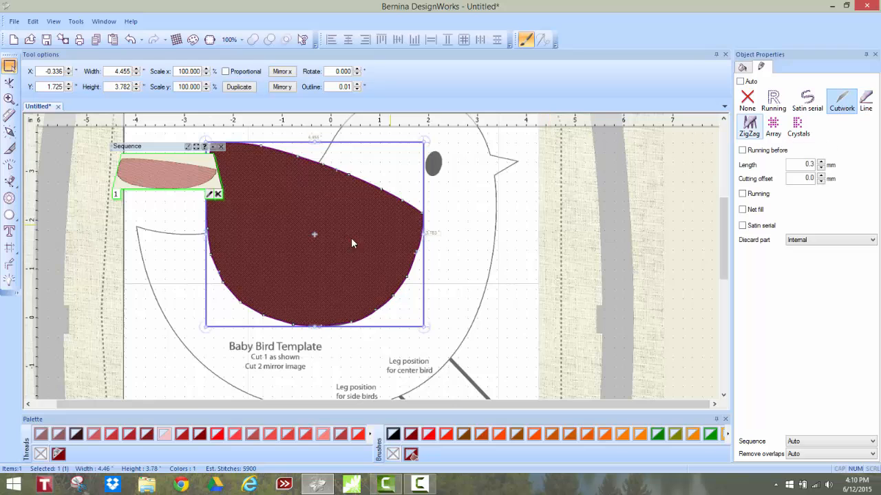
Remove the wing's fill by setting its fill type to None
scroll(346, 241, down, 1)
scroll(345, 239, down, 1)
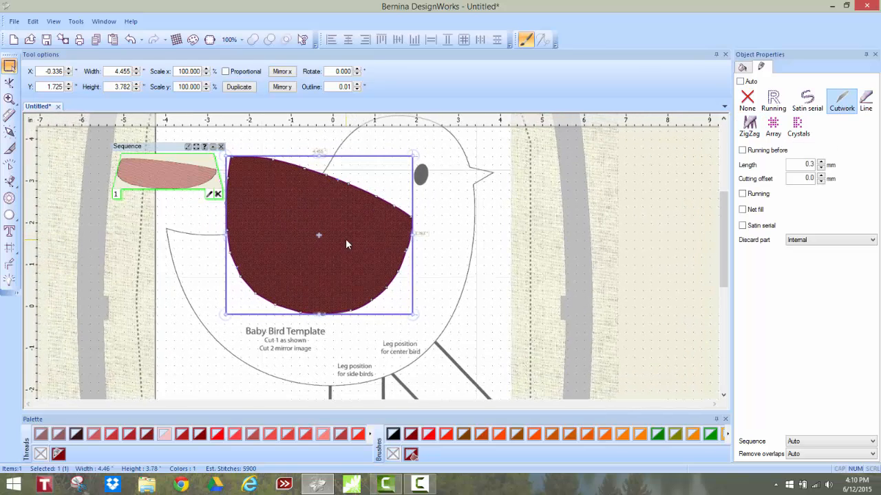
click(743, 68)
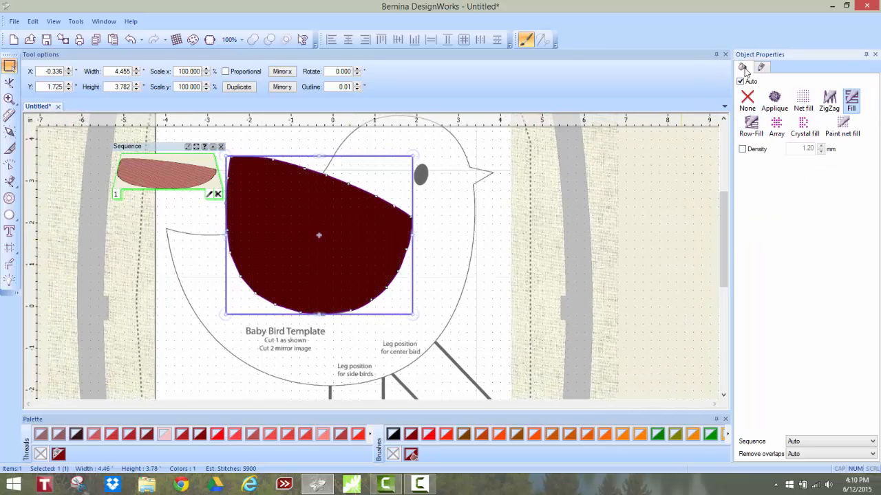
click(748, 98)
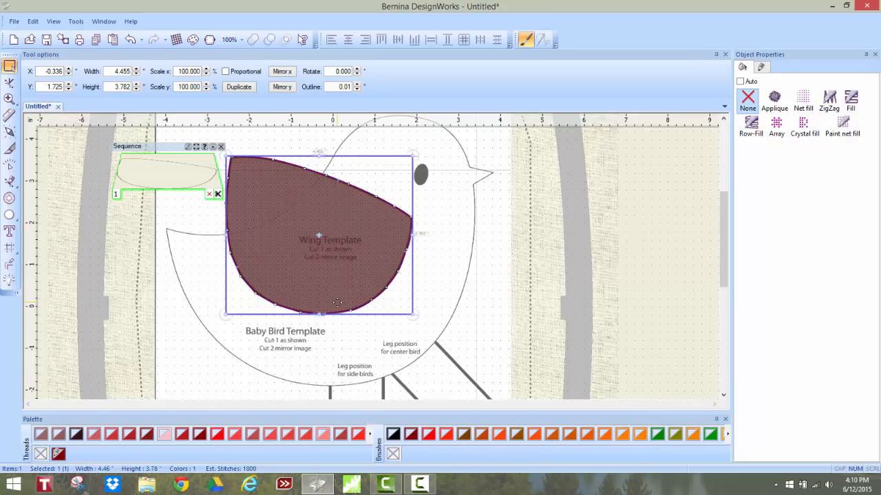
Enable Running before for the wing's cutwork outline and set its offset to 1.0 mm
click(767, 68)
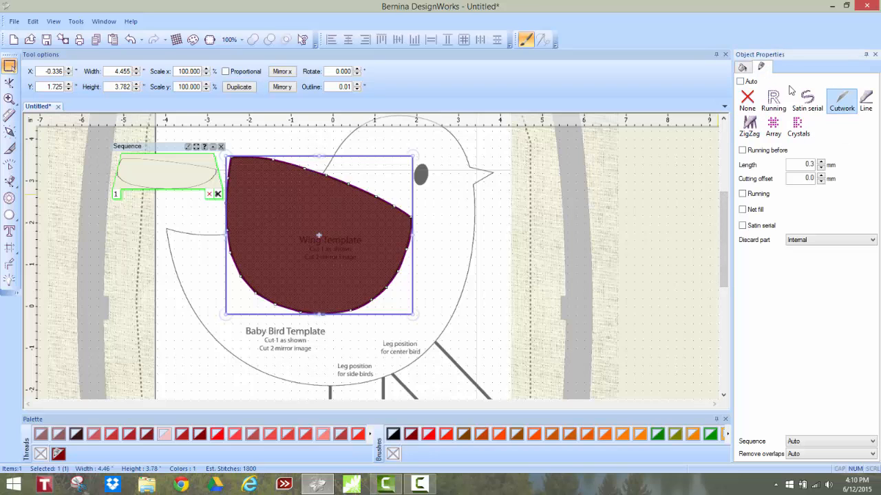
click(742, 150)
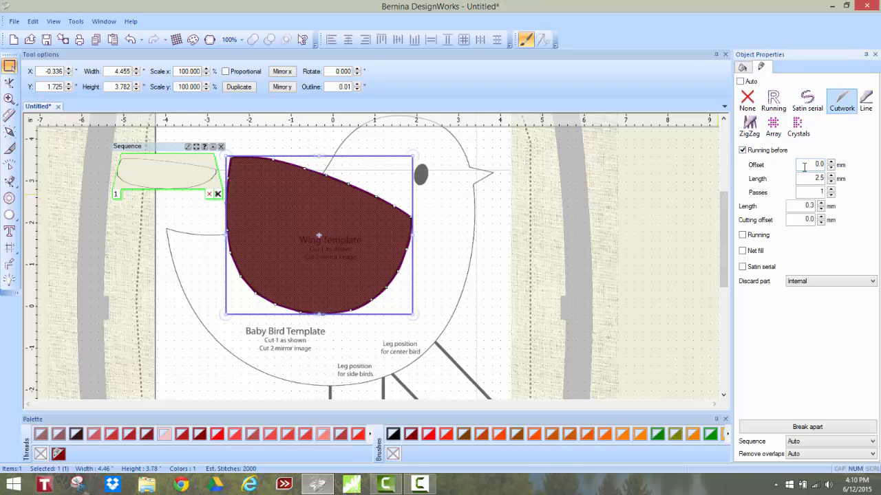
double_click(805, 166)
text(1)
Smooth the kink on the wing's right edge below the tip by adjusting that node and its curve handles
scroll(366, 233, up, 3)
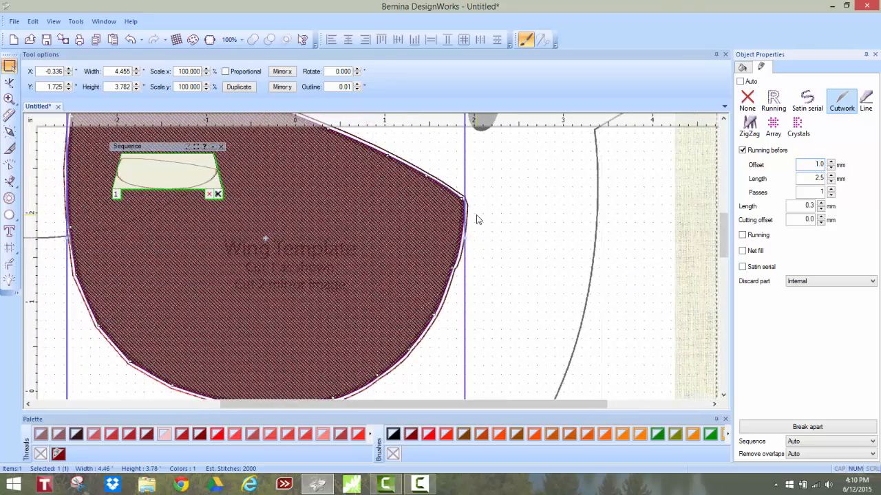
click(485, 213)
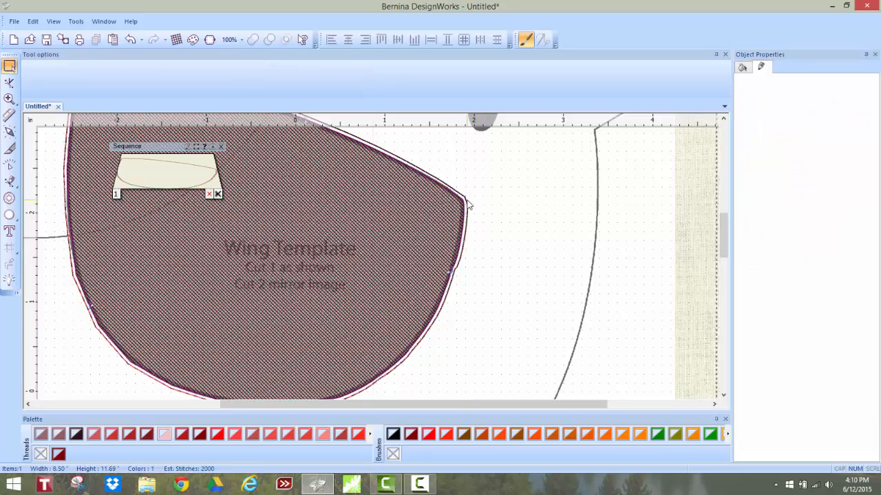
scroll(456, 271, up, 4)
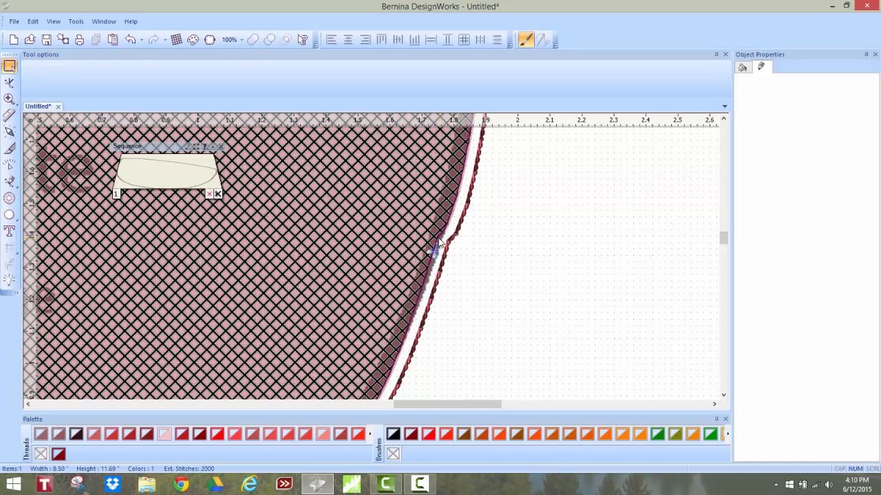
click(10, 83)
click(436, 239)
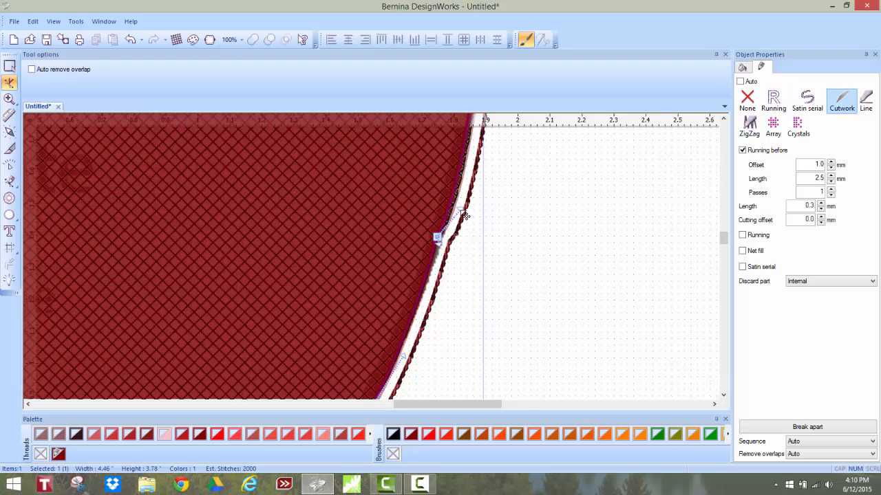
drag(439, 249, 429, 282)
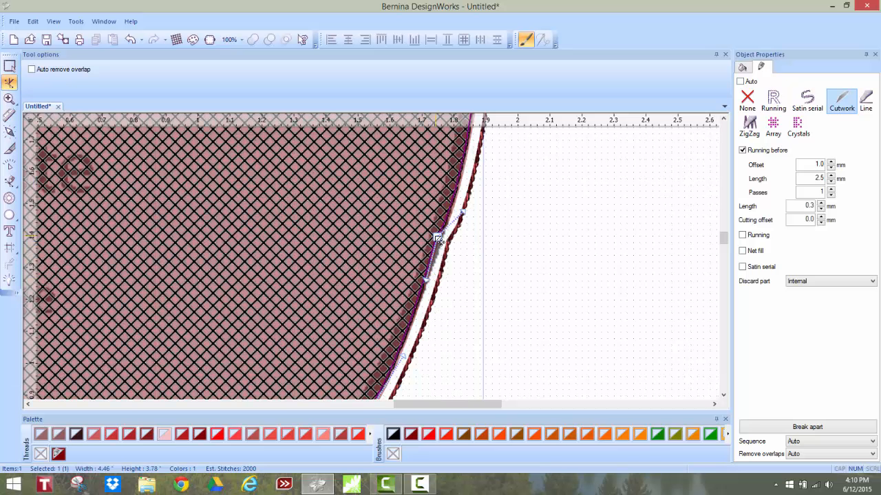
drag(439, 238, 461, 210)
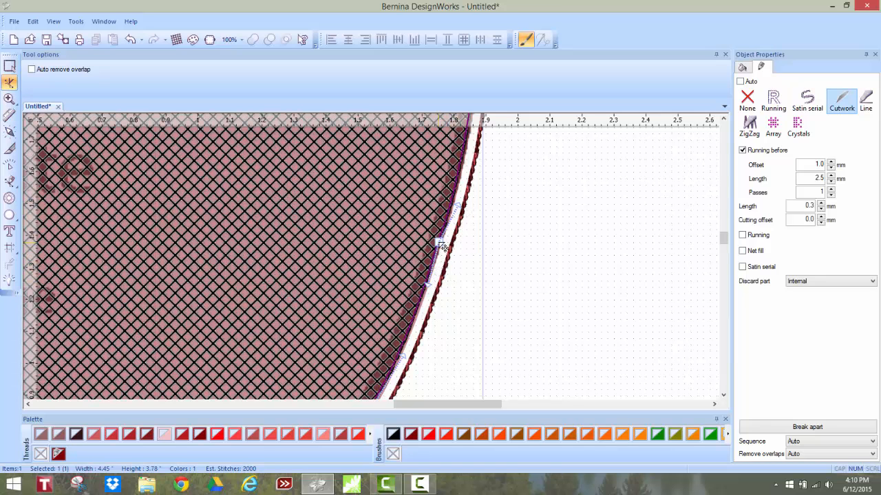
drag(442, 248, 444, 246)
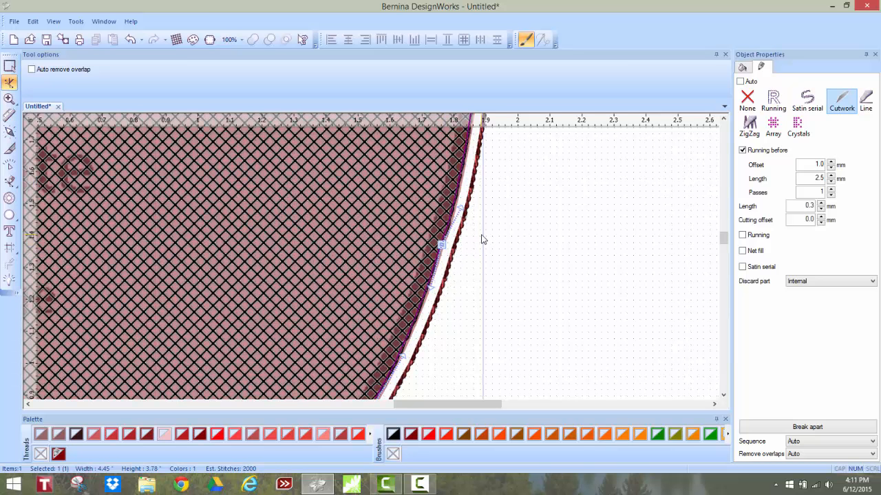
scroll(482, 239, down, 5)
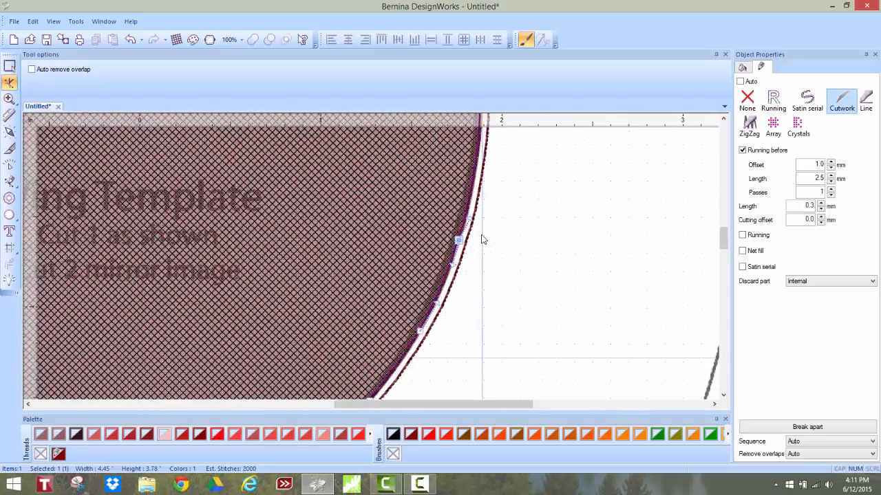
scroll(482, 238, down, 2)
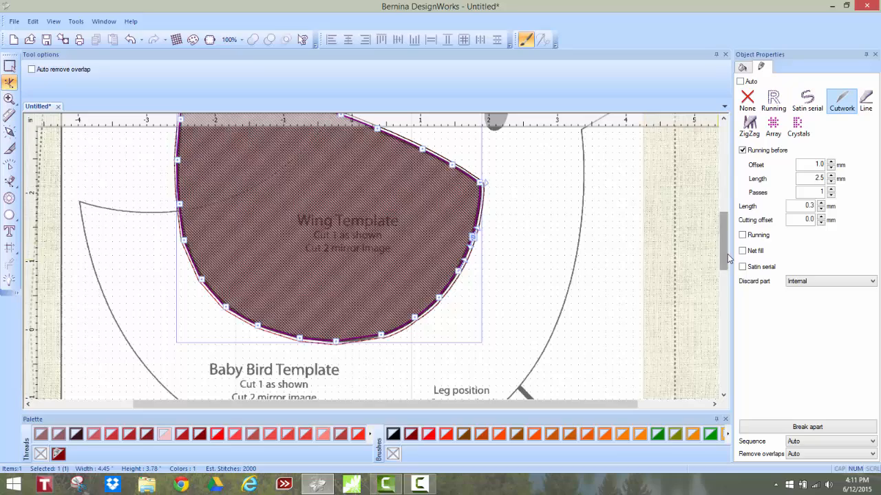
Shift the node just right of the lowest point on the wing's bottom edge so the outline follows the template curve
drag(724, 261, 724, 272)
scroll(385, 252, up, 5)
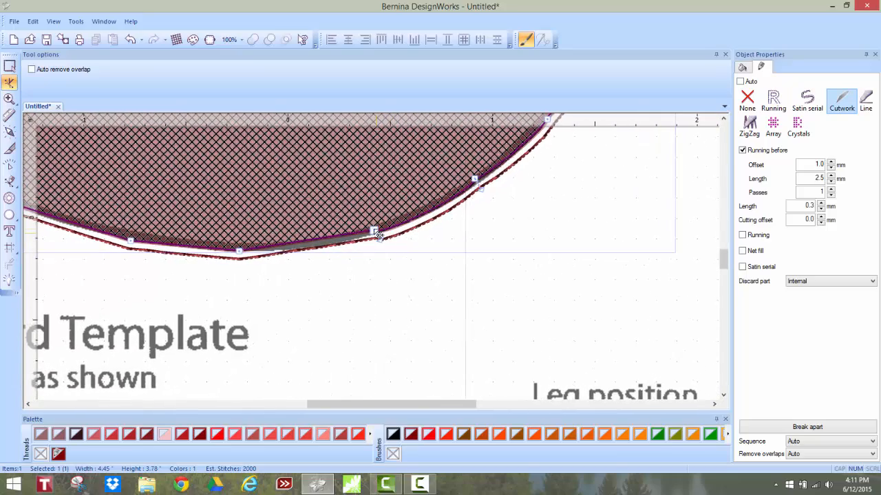
drag(377, 236, 391, 226)
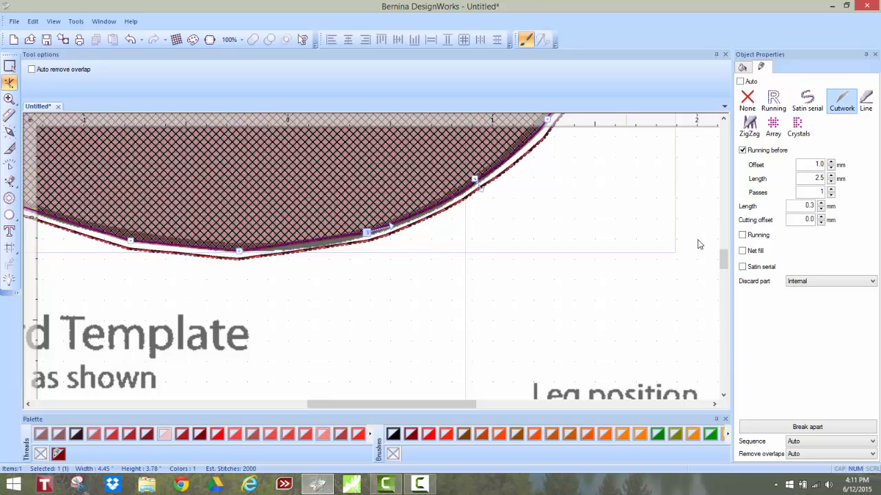
mouse_move(724, 266)
mouse_down()
mouse_move(722, 254)
mouse_move(723, 263)
mouse_up()
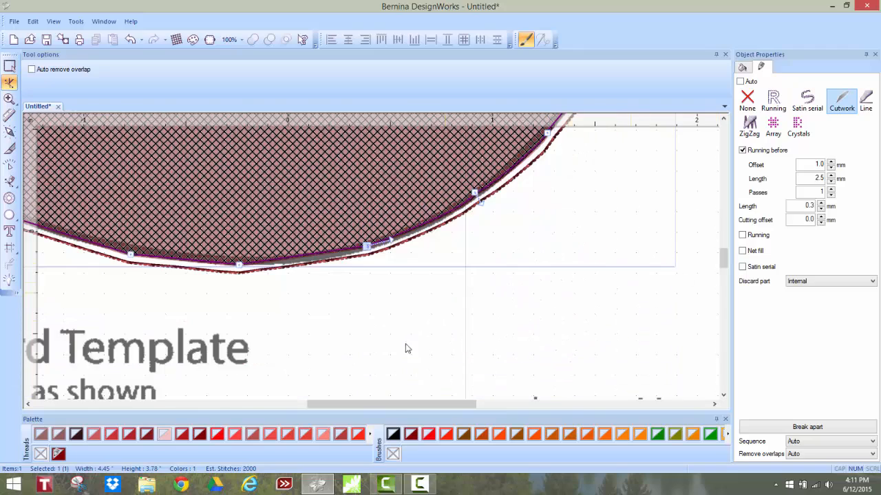
Adjust the curve handle of the third node along the wing's upper edge to match the template line
drag(390, 407, 318, 407)
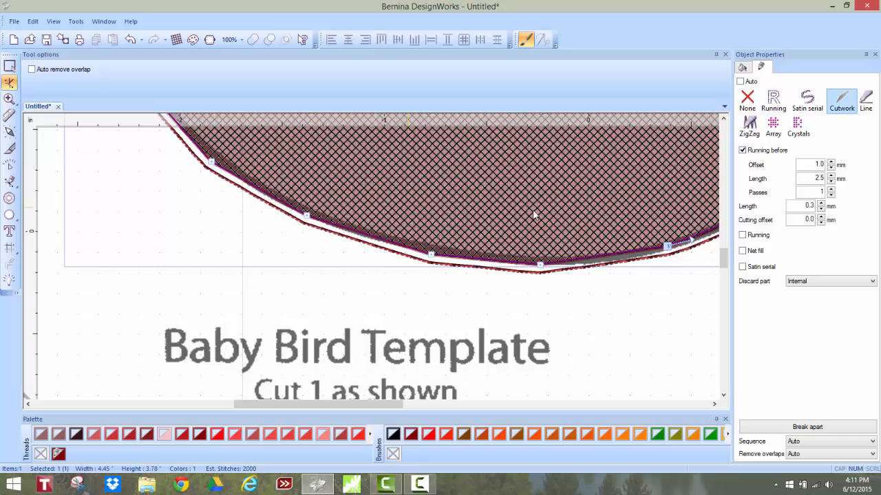
drag(723, 260, 716, 217)
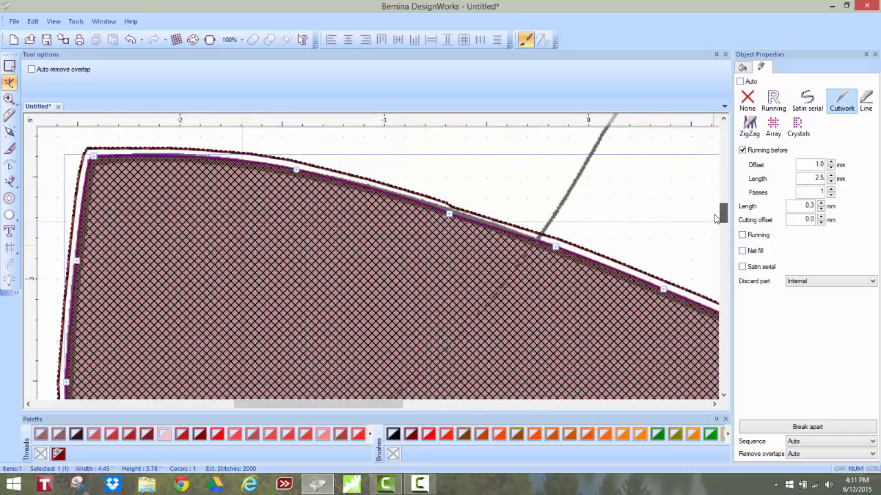
click(449, 214)
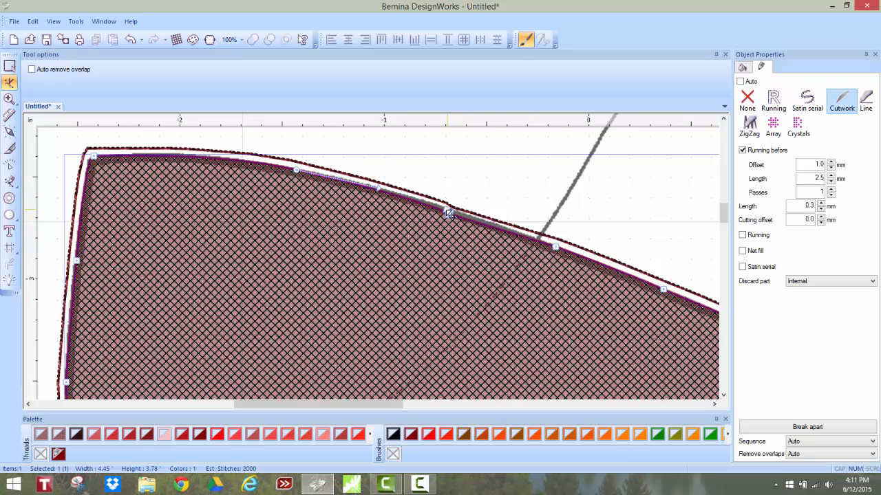
drag(435, 212, 420, 204)
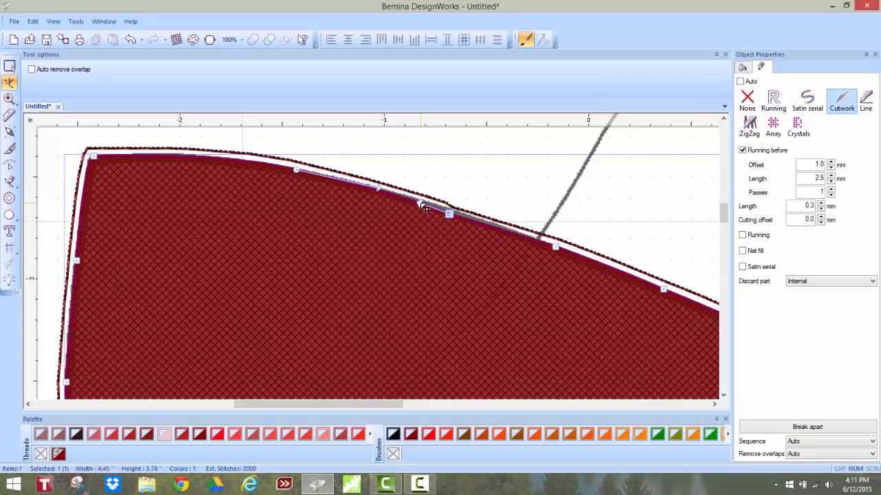
scroll(723, 237, down, 3)
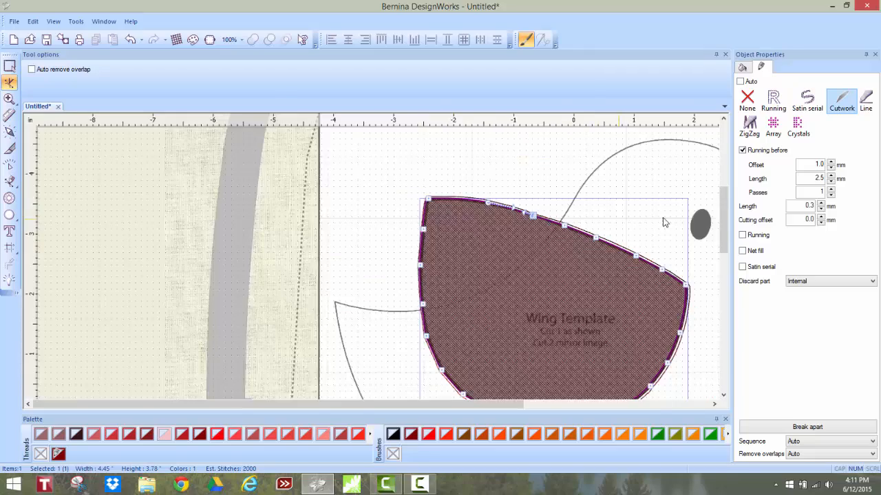
scroll(724, 238, down, 3)
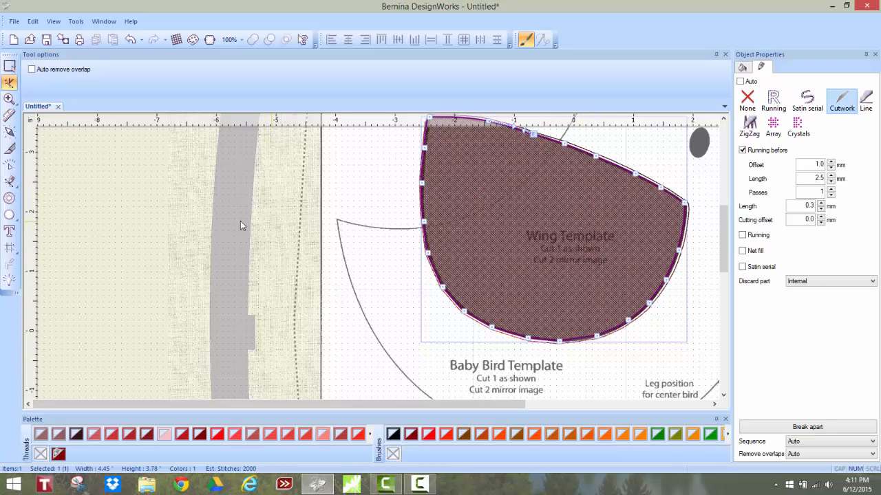
Create a horizontally mirrored copy of the whole wing
key(space)
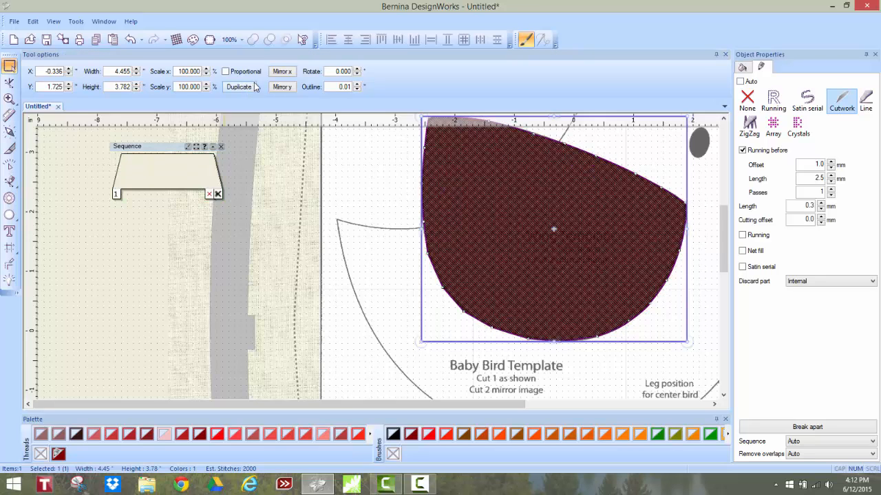
click(282, 71)
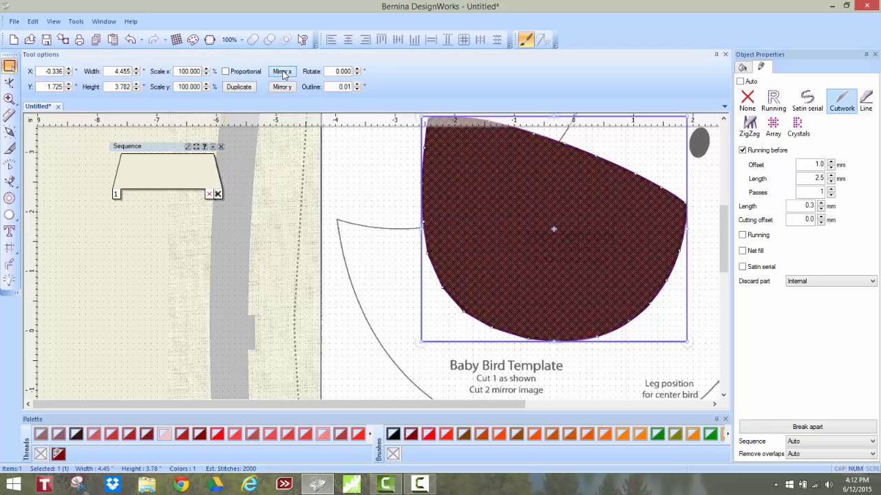
scroll(596, 270, down, 3)
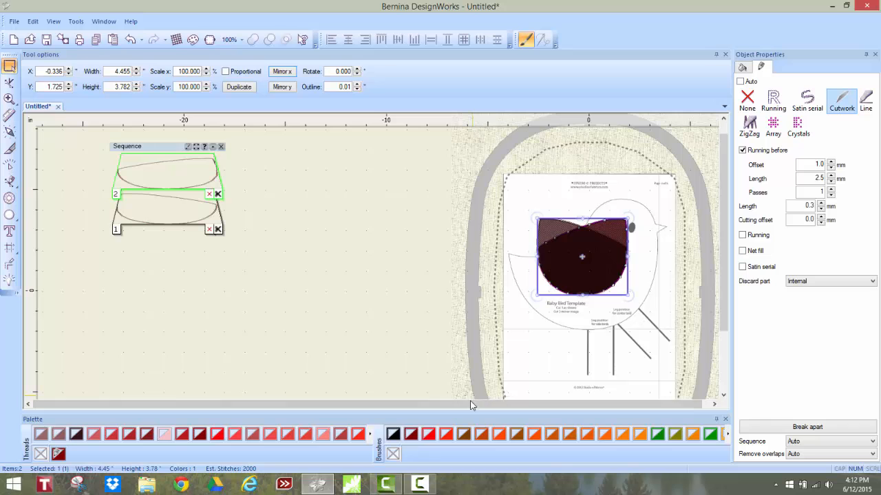
drag(471, 403, 532, 406)
scroll(698, 283, down, 2)
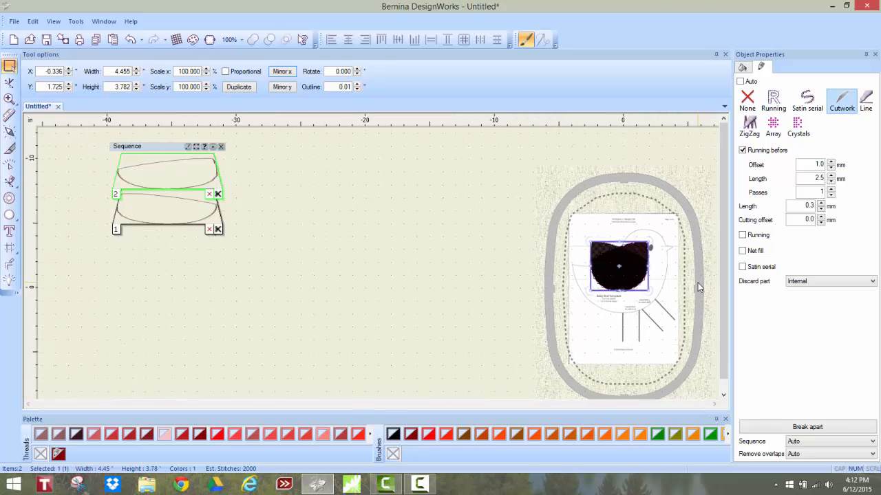
Move both wings outside the hoop to its right, the mirrored copy at about X 10.6, Y 8.8 and the original at about X 11.8, Y 3.3
drag(172, 147, 467, 163)
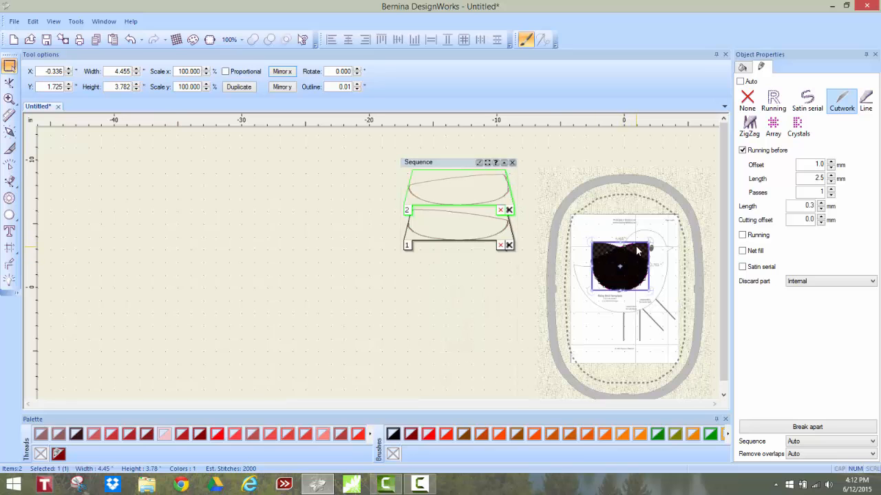
drag(637, 240, 665, 149)
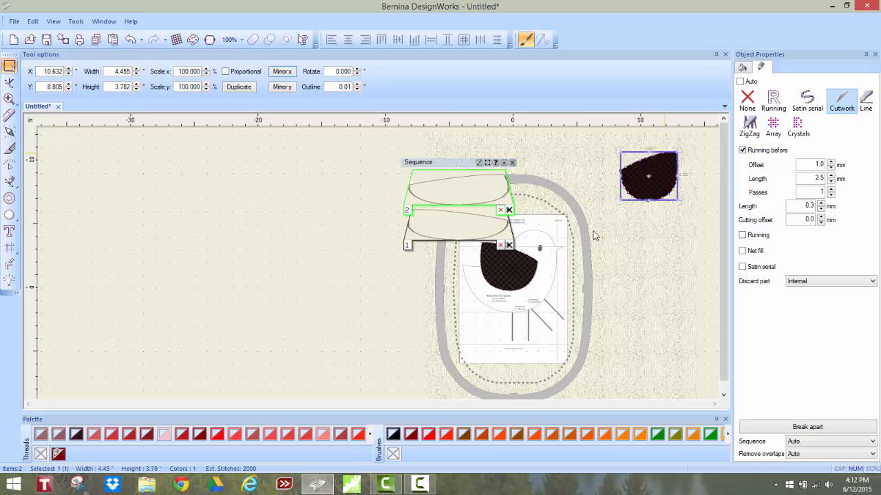
click(520, 279)
drag(526, 245, 679, 227)
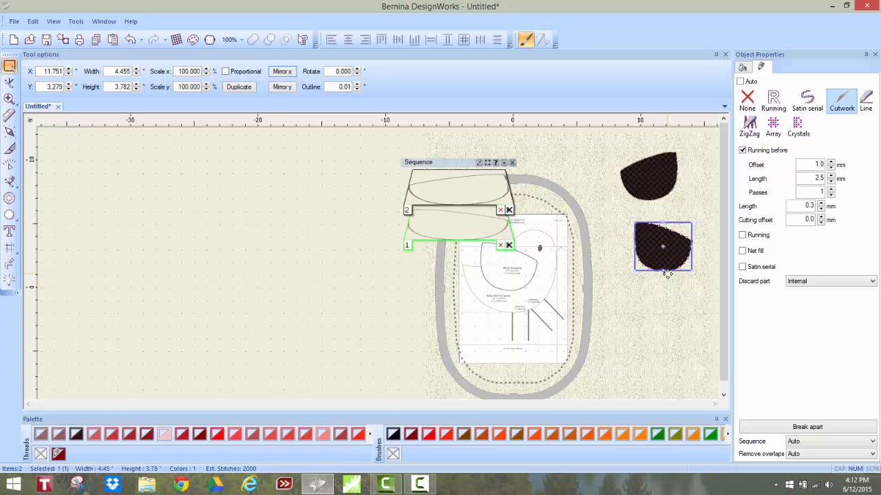
Duplicate the mirrored wing and place the copy above it at about X 9.9, Y 13.2
click(656, 200)
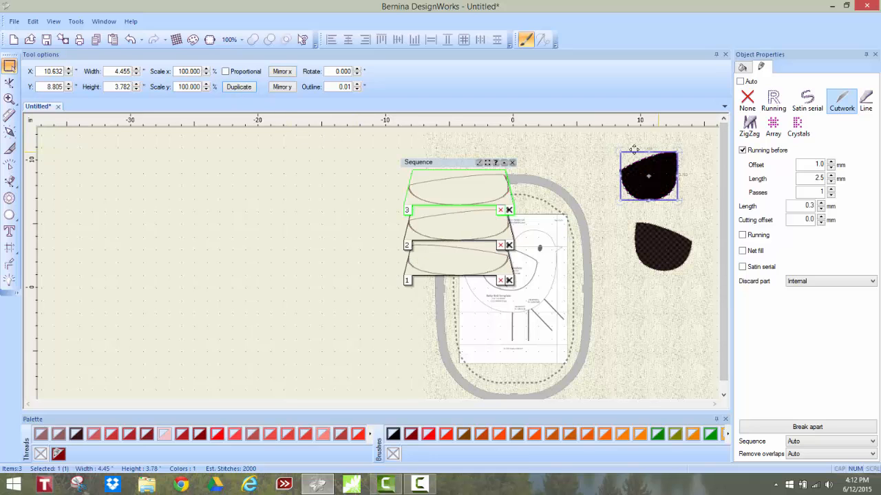
drag(633, 149, 657, 144)
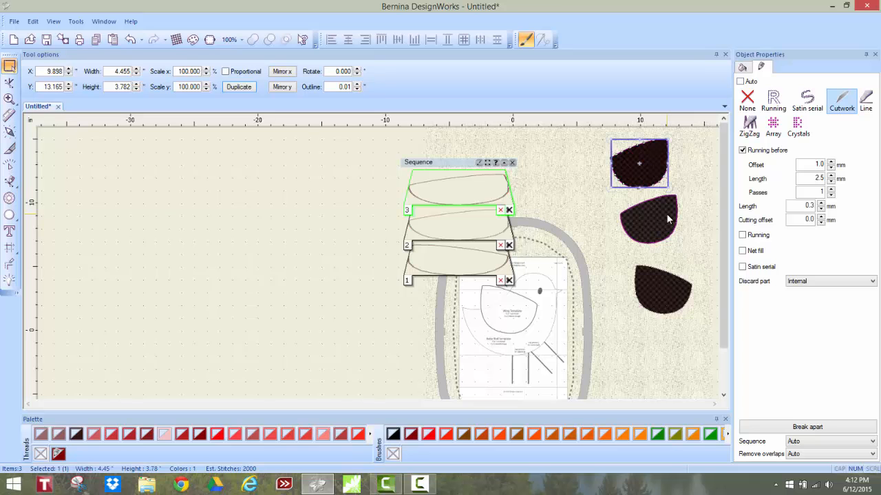
scroll(666, 218, down, 4)
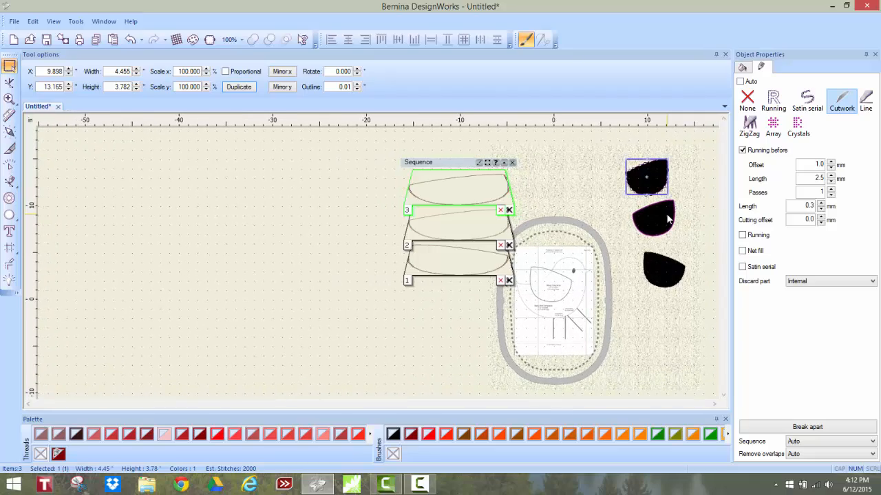
scroll(666, 218, up, 4)
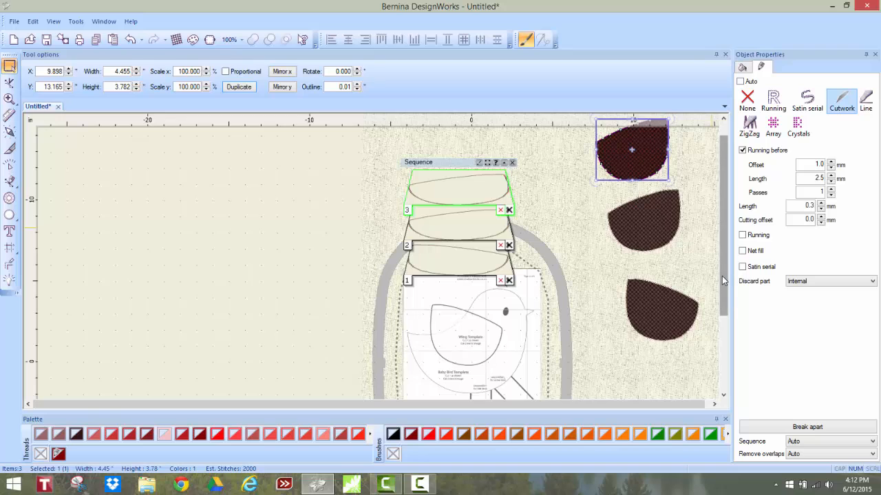
Measure the original wing's length from its upper left corner to its right tip
drag(722, 276, 719, 257)
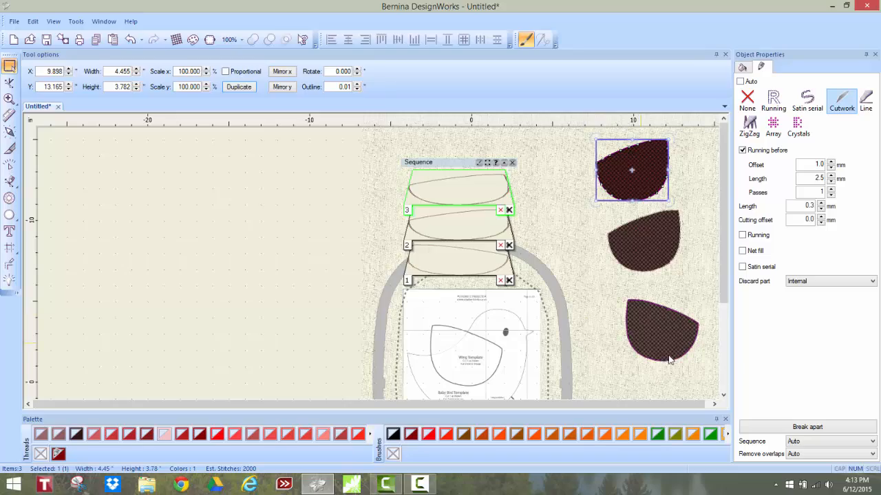
scroll(671, 367, up, 5)
drag(611, 407, 659, 408)
scroll(658, 316, down, 1)
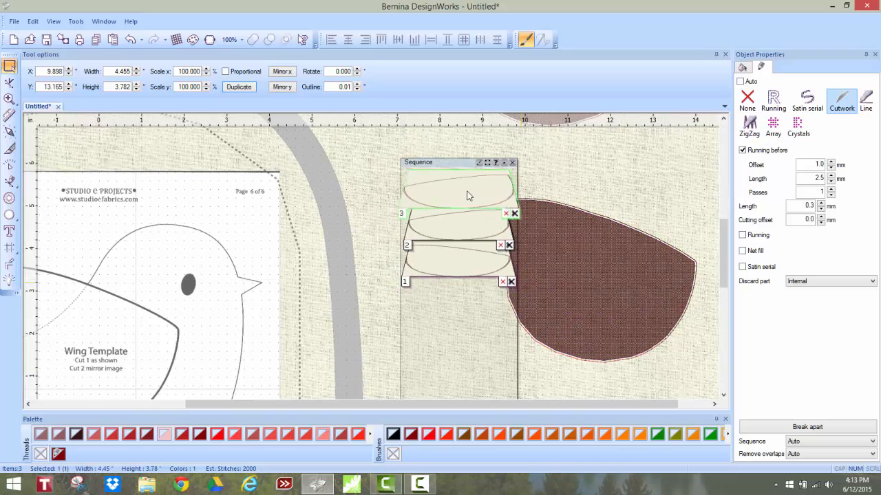
drag(458, 162, 379, 151)
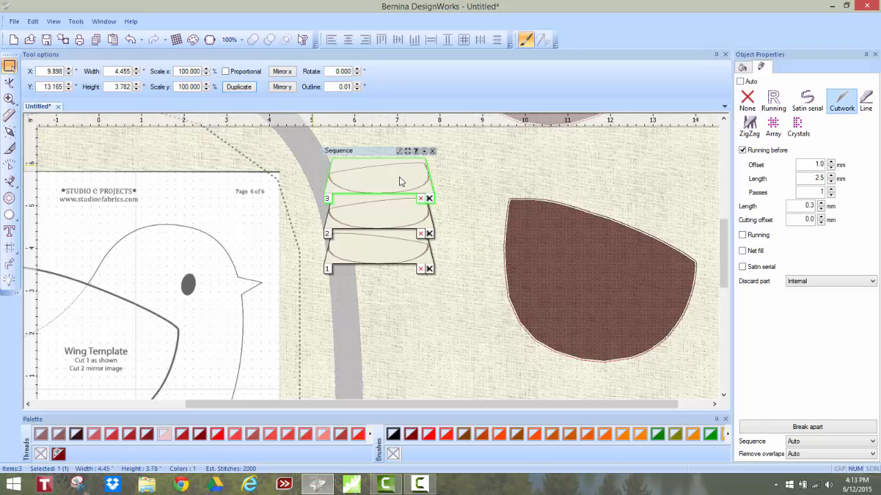
click(512, 200)
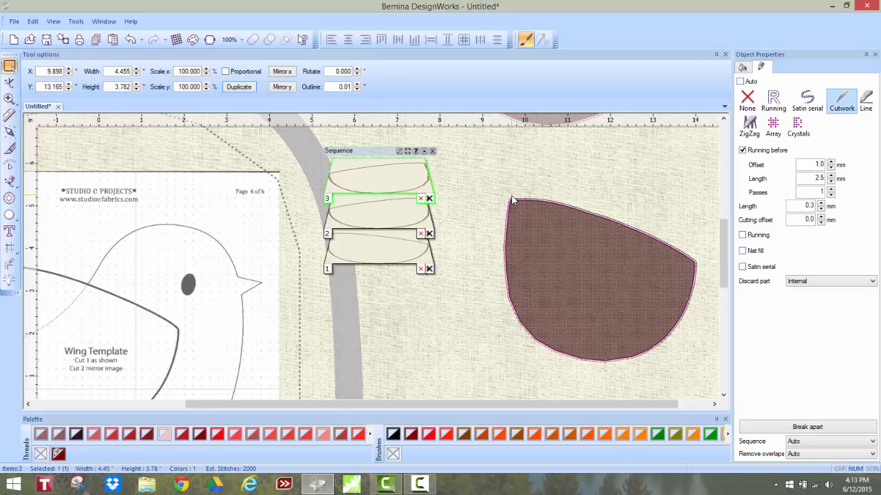
click(9, 115)
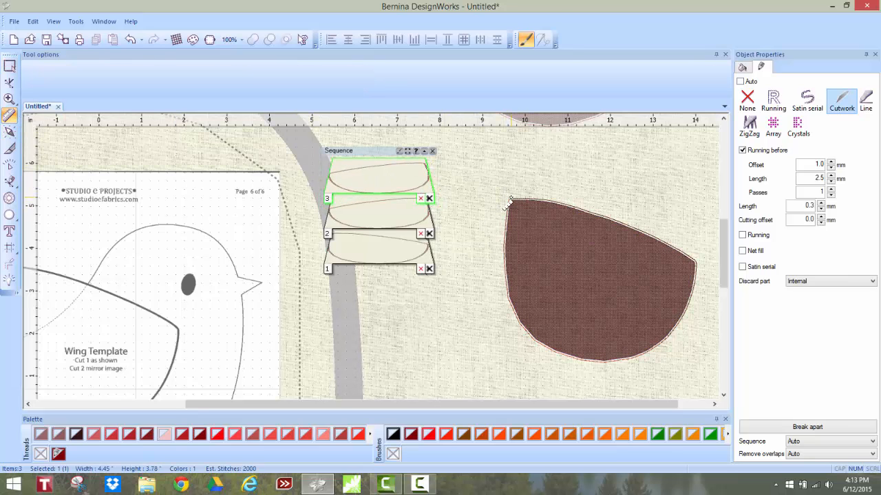
drag(511, 201, 691, 268)
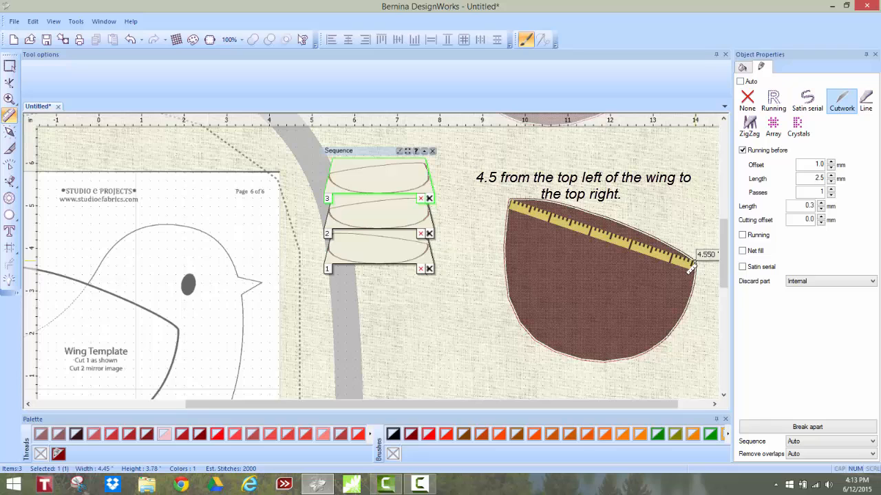
drag(690, 268, 686, 263)
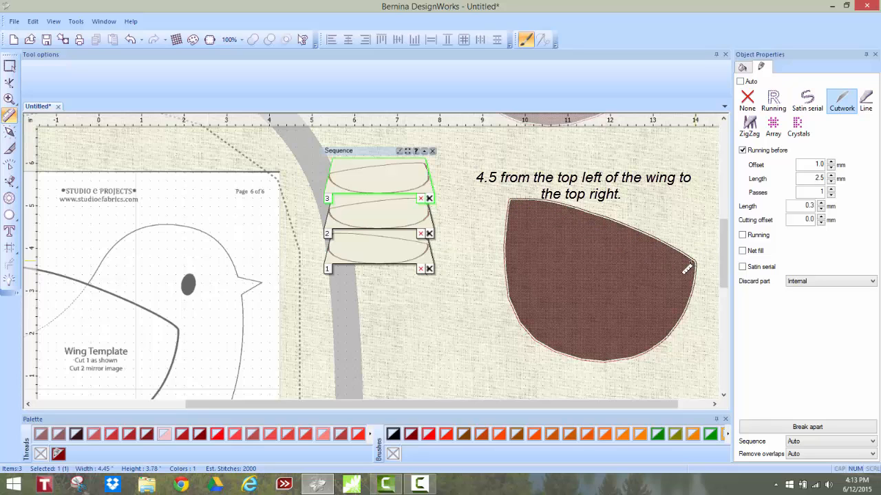
Measure the distance across the original wing from the middle of its upper edge to its bottom edge
drag(600, 220, 560, 355)
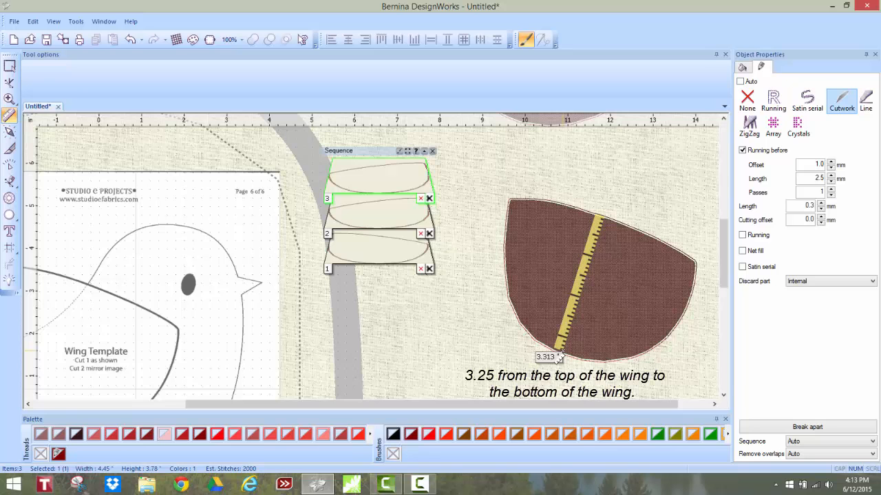
drag(559, 353, 560, 352)
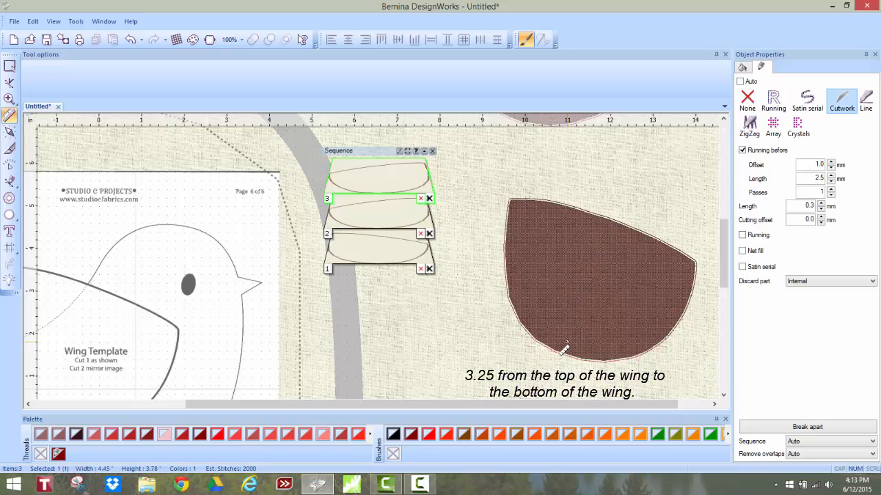
scroll(564, 350, up, 2)
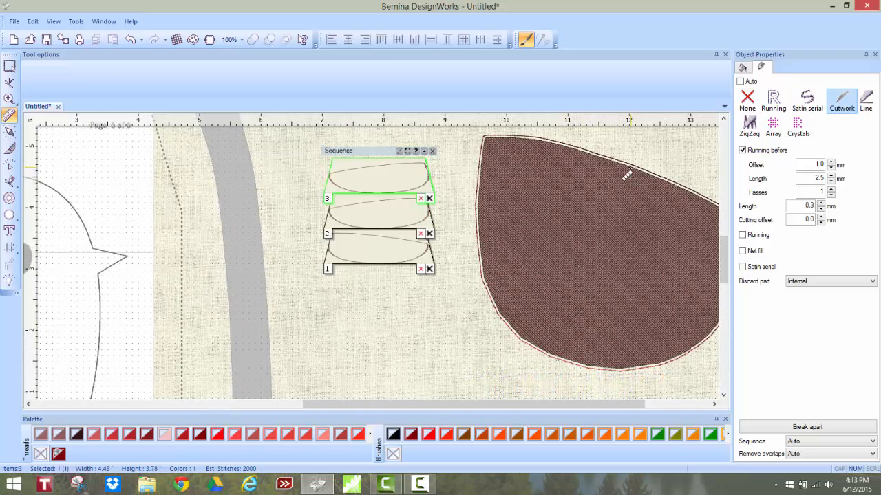
drag(628, 172, 545, 363)
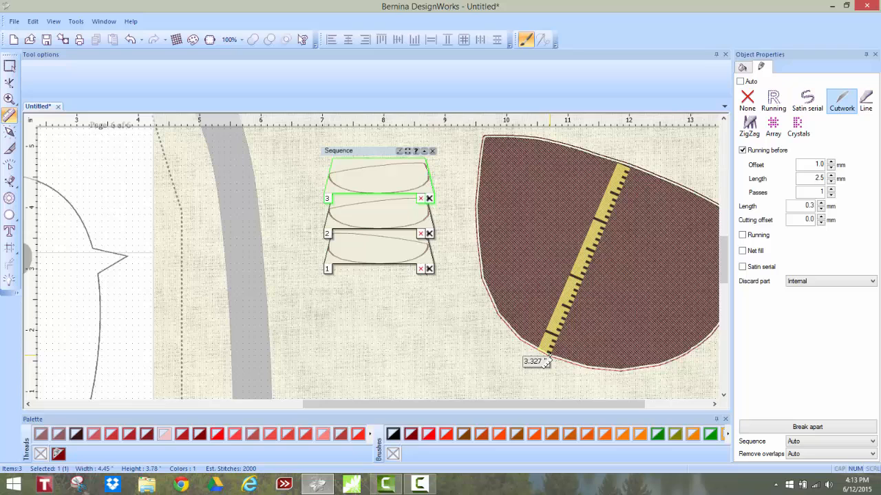
drag(547, 363, 547, 359)
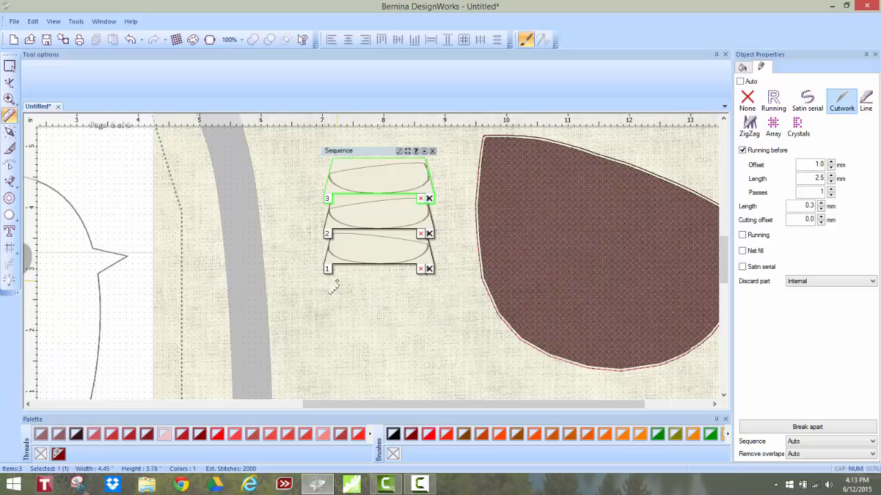
Return to the selection tool and move the Sequence window clear of the wing shapes
scroll(333, 289, down, 5)
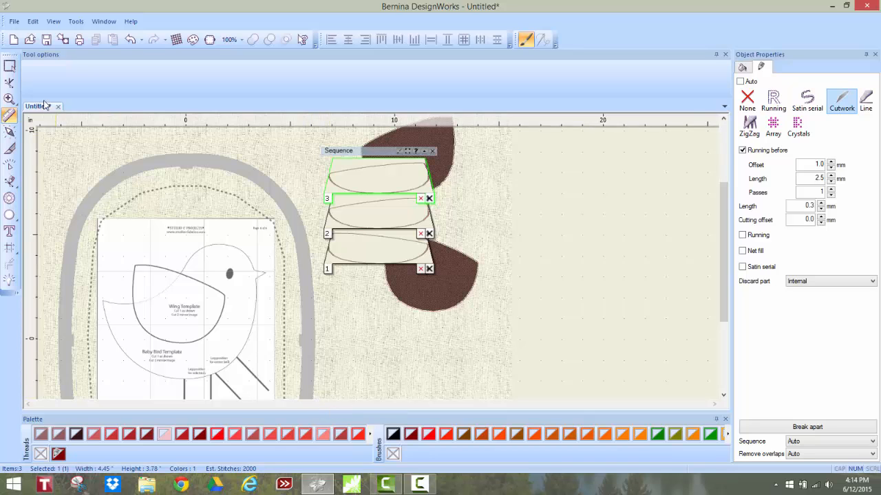
click(9, 66)
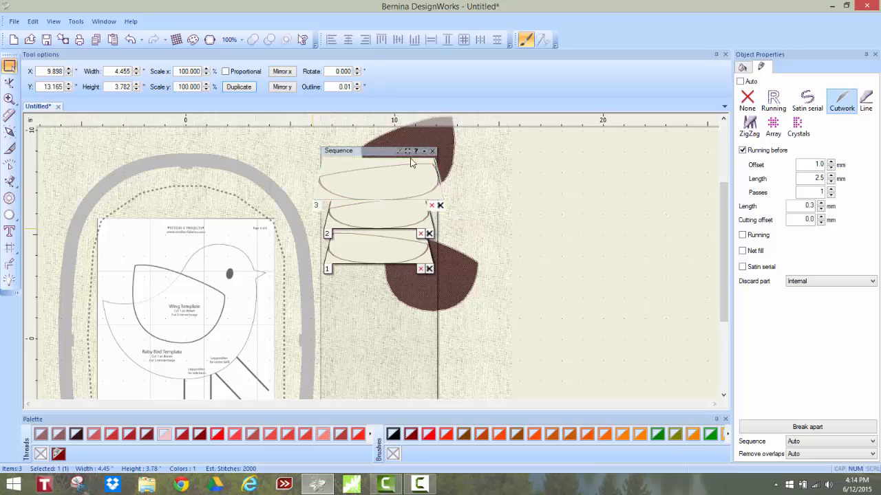
drag(406, 150, 537, 137)
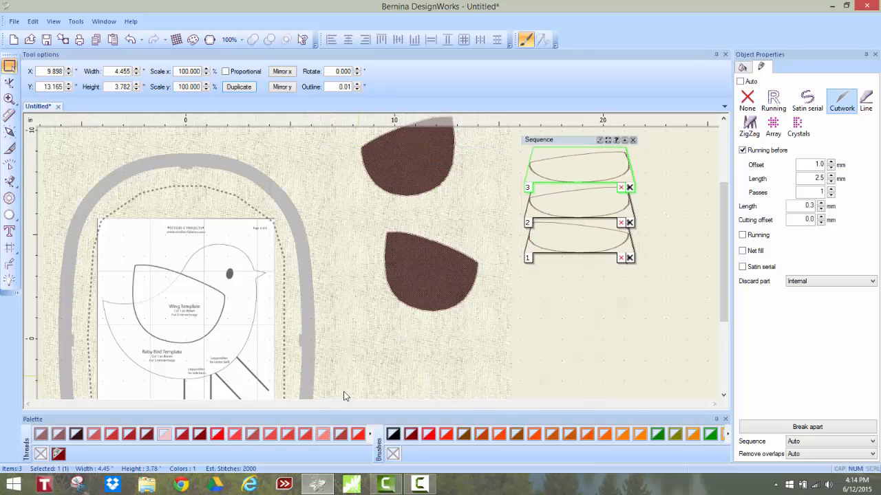
Start a bezier outline at the baby bird template's tail tip and trace along its back toward the neck
scroll(344, 393, down, 2)
drag(724, 296, 724, 323)
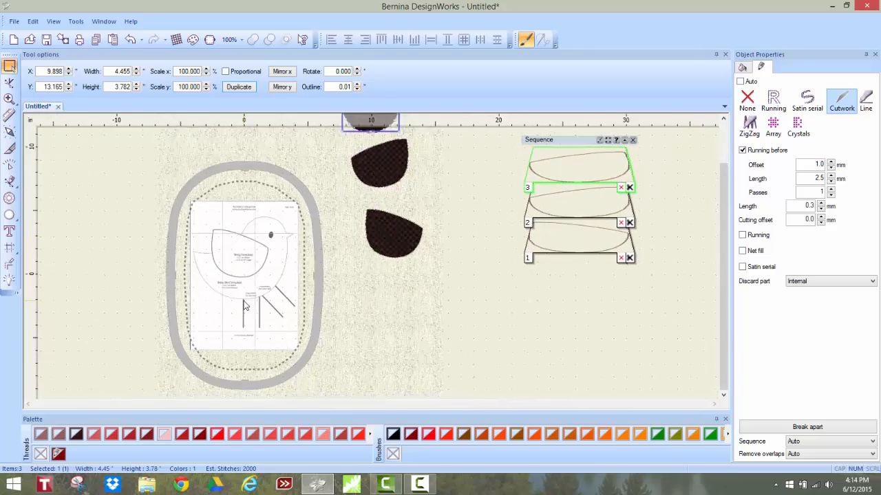
scroll(245, 305, up, 3)
scroll(244, 304, down, 2)
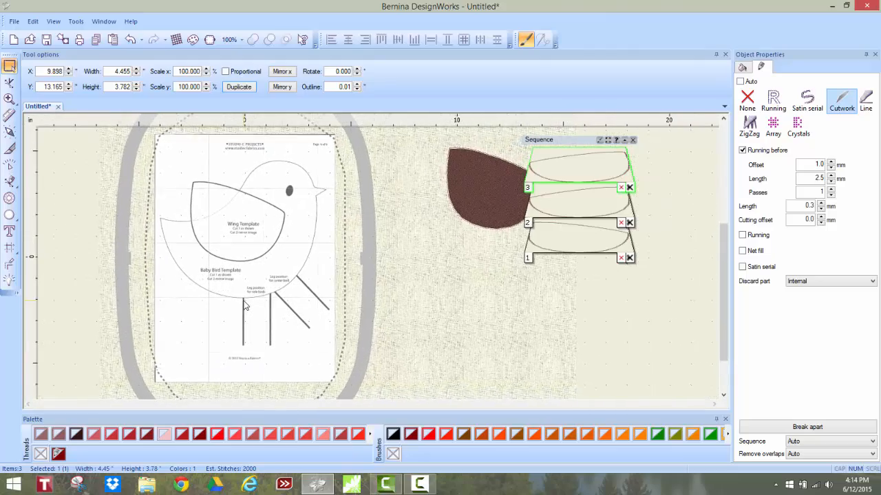
scroll(95, 252, up, 1)
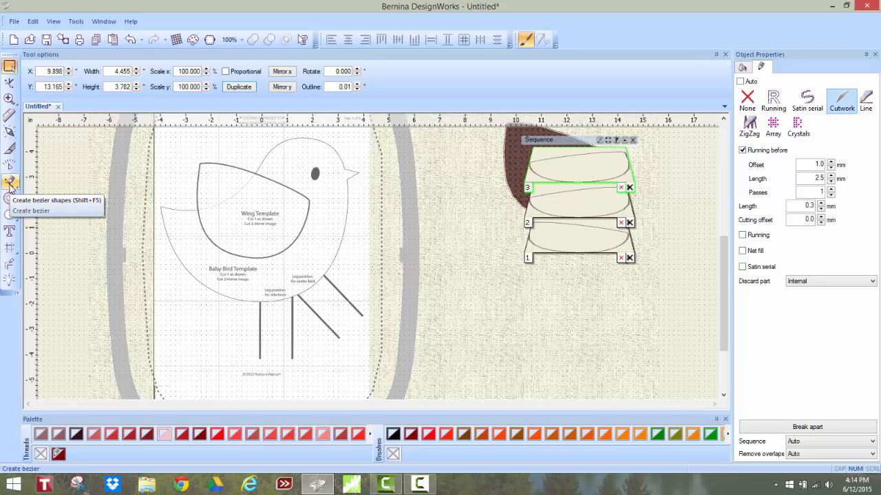
click(10, 182)
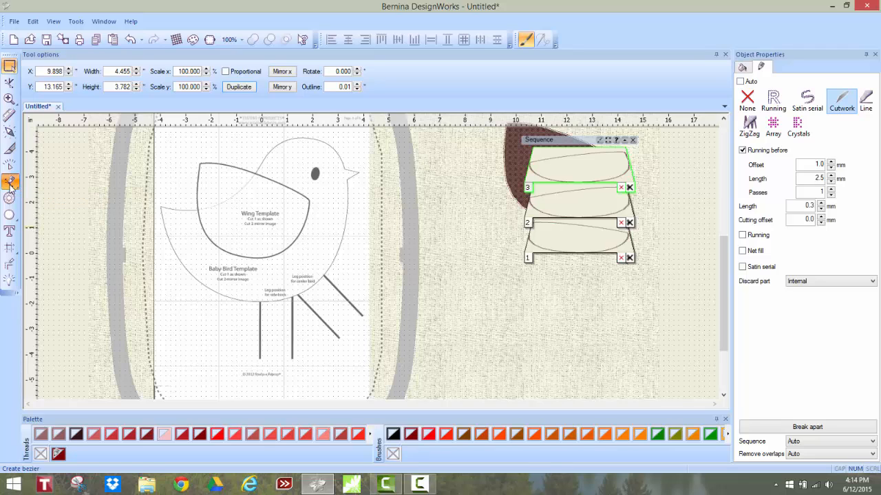
click(163, 207)
click(186, 210)
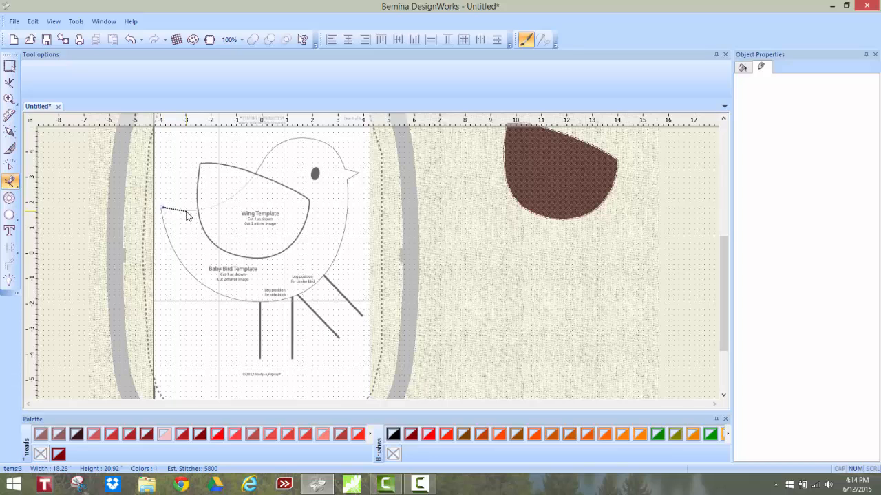
click(212, 207)
click(233, 198)
click(251, 179)
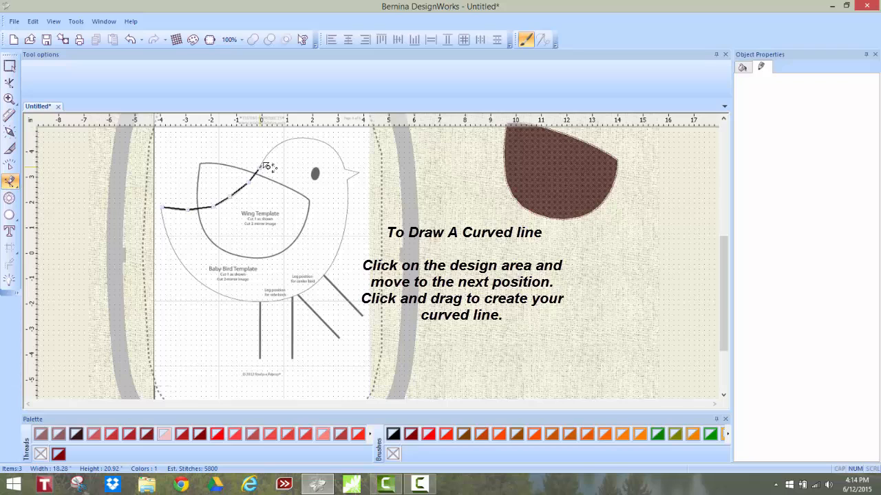
Continue the bezier outline up the neck and over the bird's head to the upper base of the beak
click(272, 153)
click(288, 143)
click(309, 140)
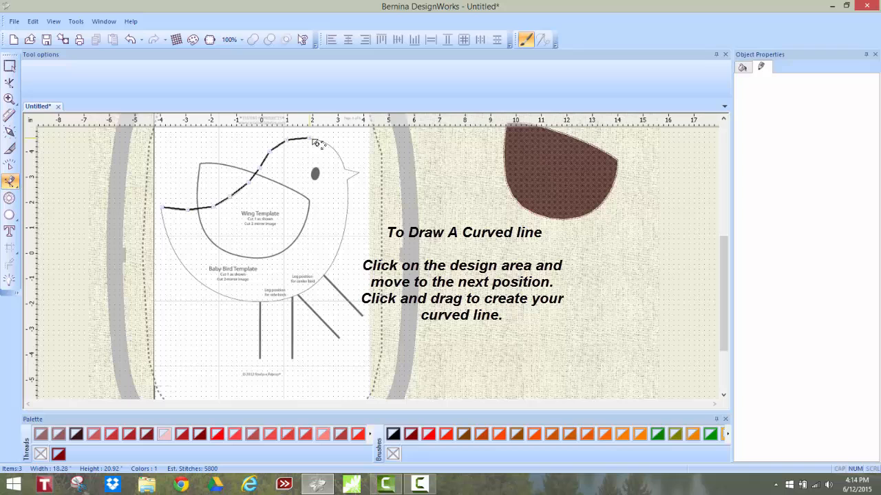
click(342, 161)
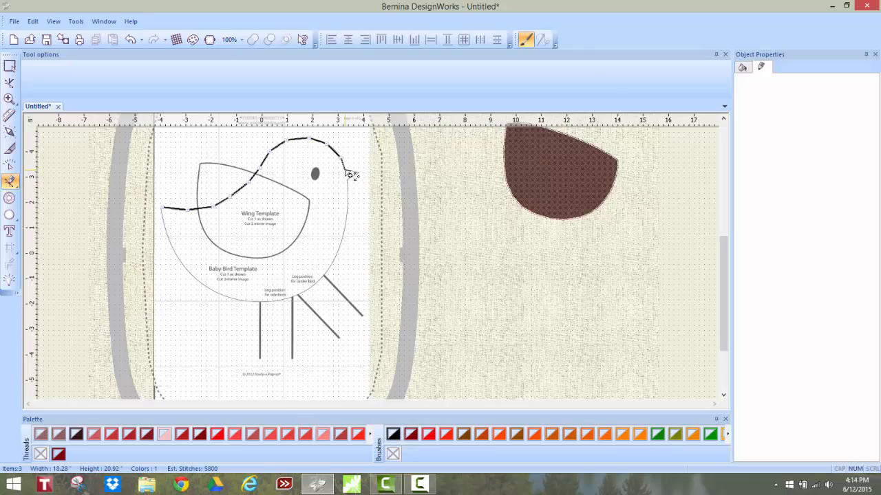
click(345, 171)
Trace the beak with straight segments out to its tip and back to its lower base
scroll(361, 176, up, 3)
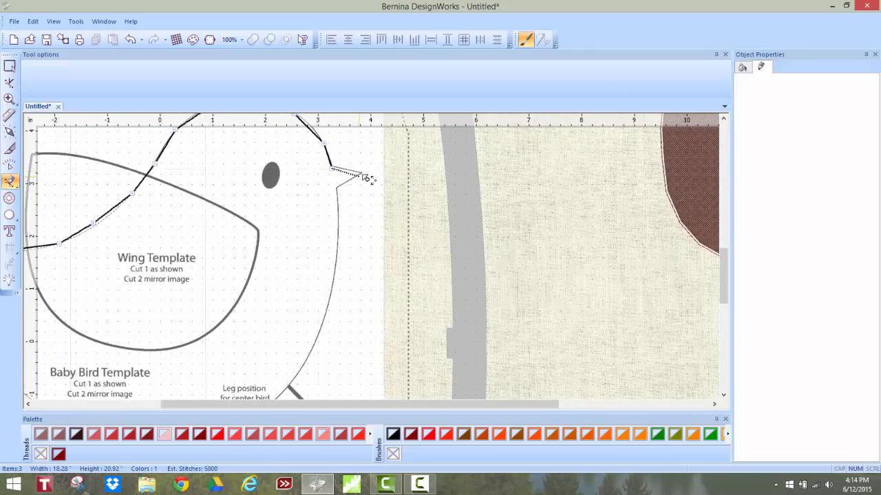
click(360, 174)
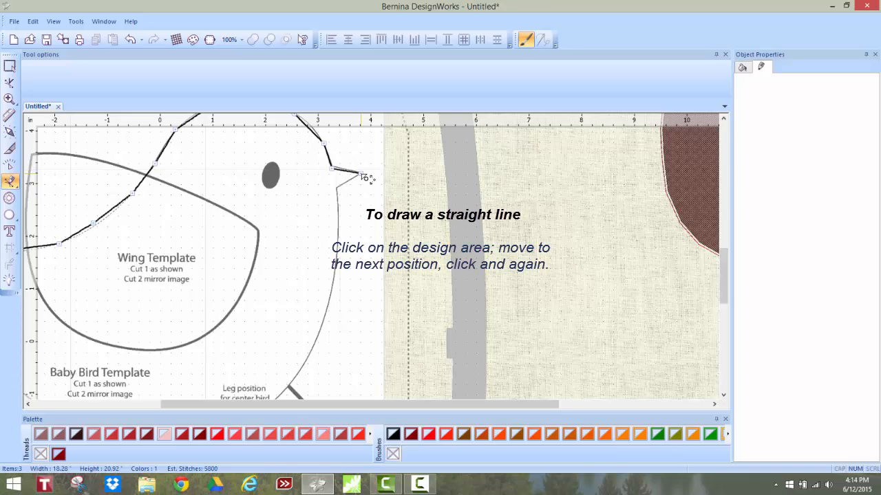
click(335, 191)
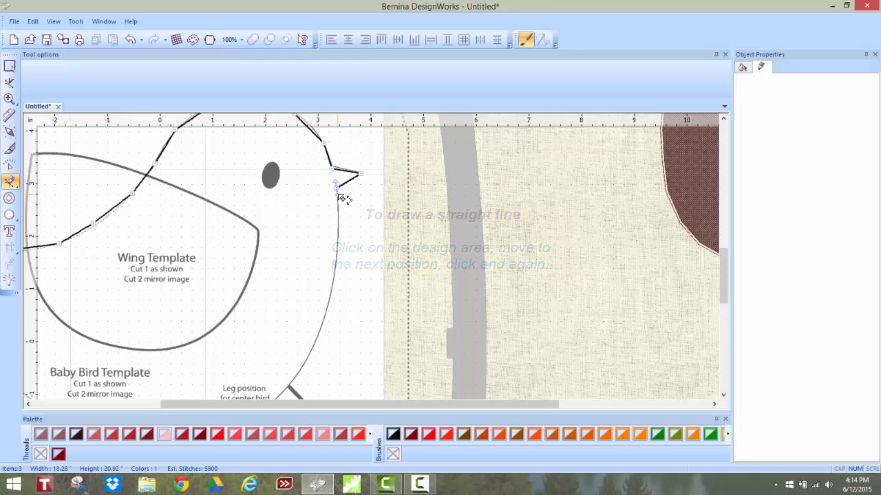
Continue the outline down the bird's breast to the leg position for the center bird
click(339, 230)
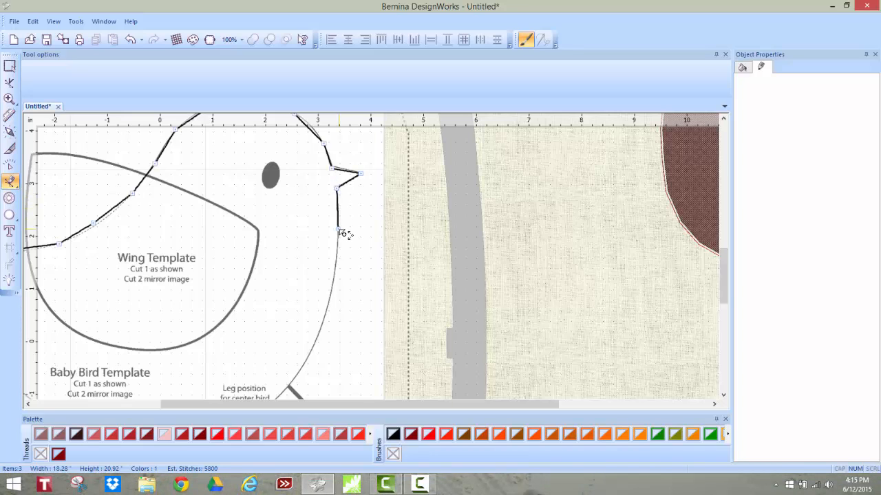
click(333, 273)
click(330, 301)
scroll(322, 337, down, 3)
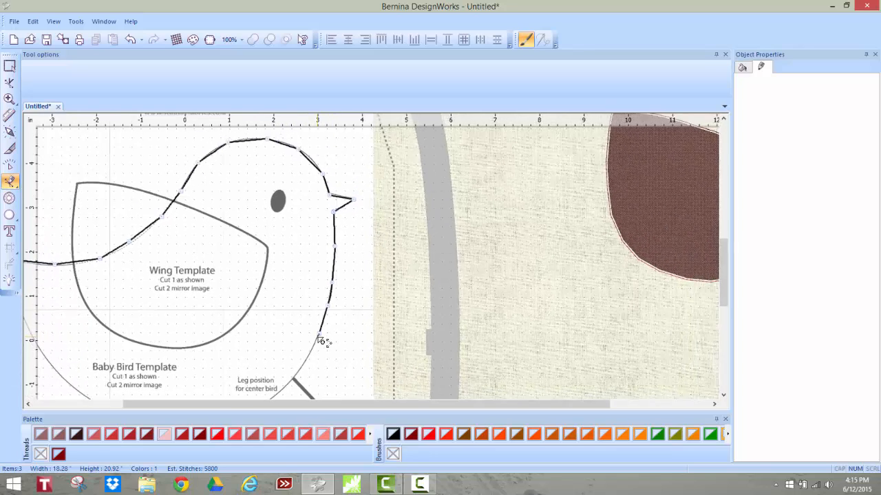
scroll(306, 365, down, 2)
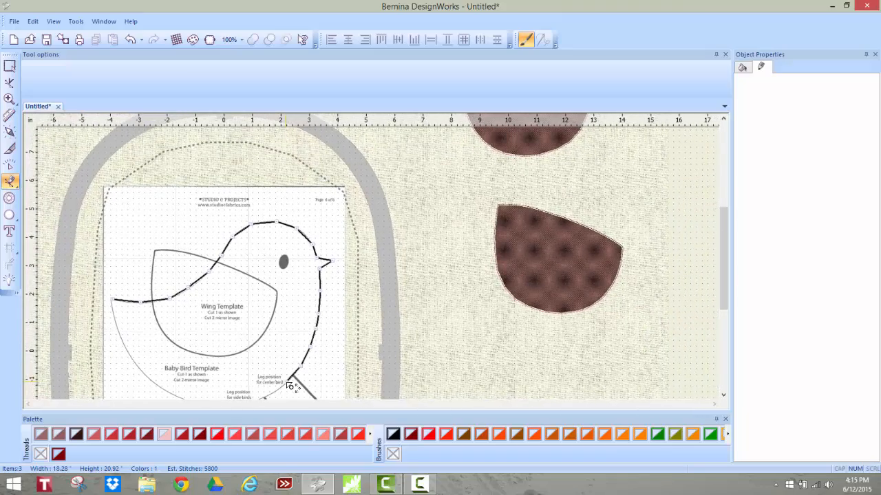
scroll(292, 386, down, 2)
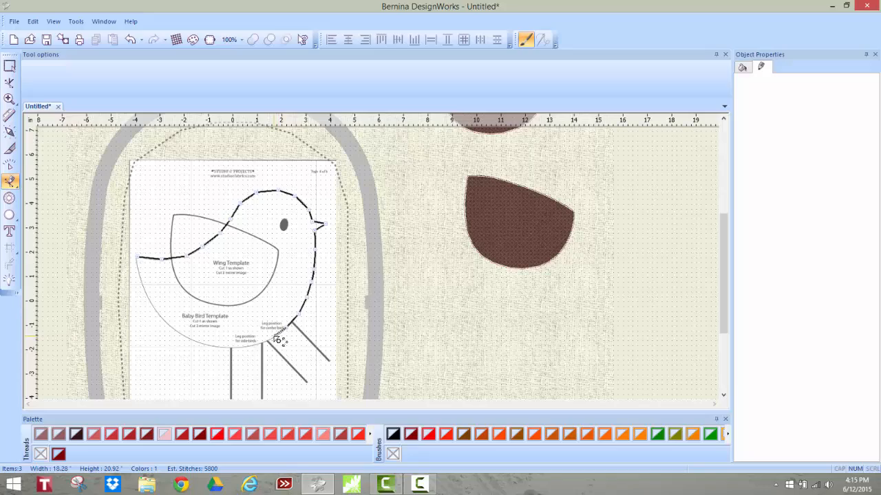
Continue the outline along the bird's belly past the side-bird leg positions toward the rear
scroll(279, 342, up, 4)
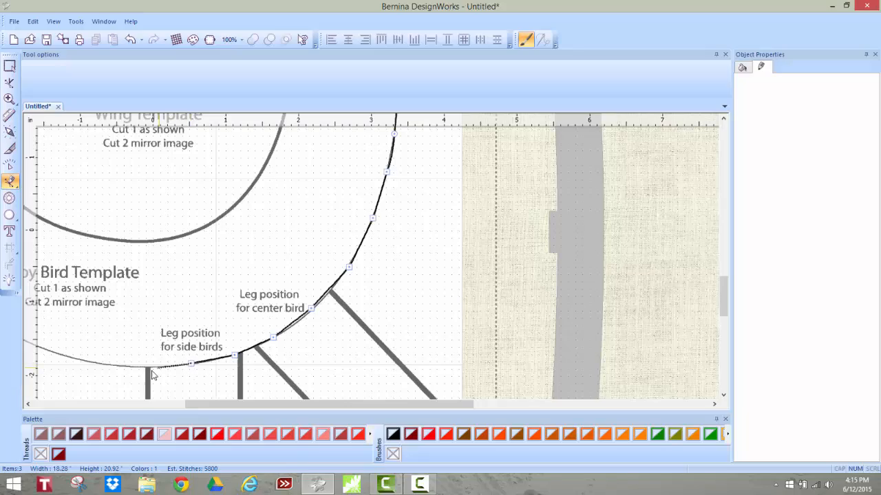
scroll(95, 365, up, 2)
scroll(95, 366, down, 3)
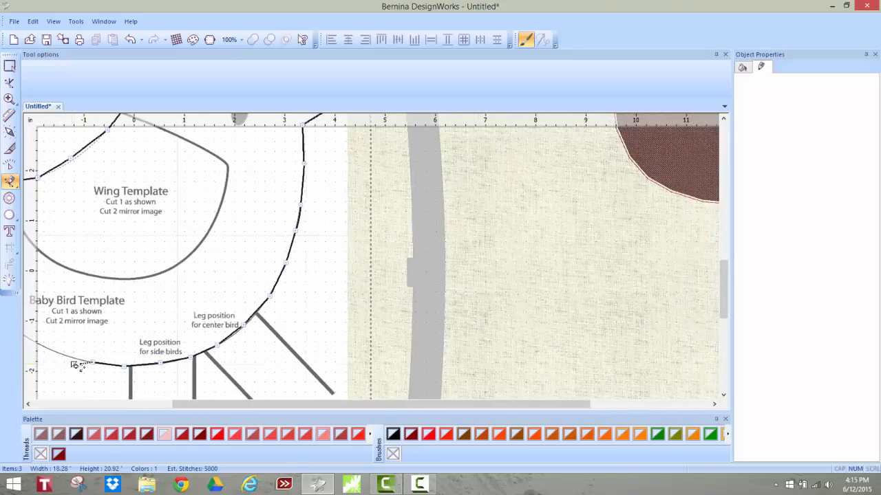
click(152, 353)
click(115, 333)
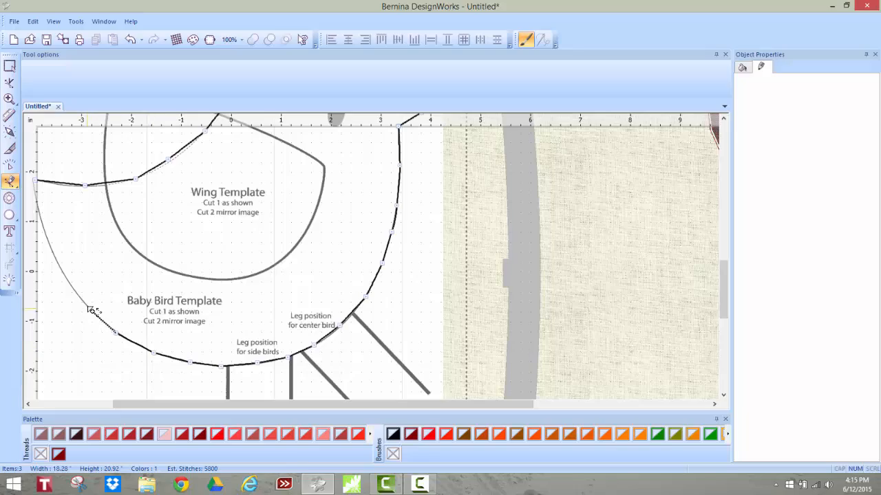
Trace the bird's rear up to the tail tip and close the outline at its starting point
click(87, 307)
scroll(79, 299, up, 2)
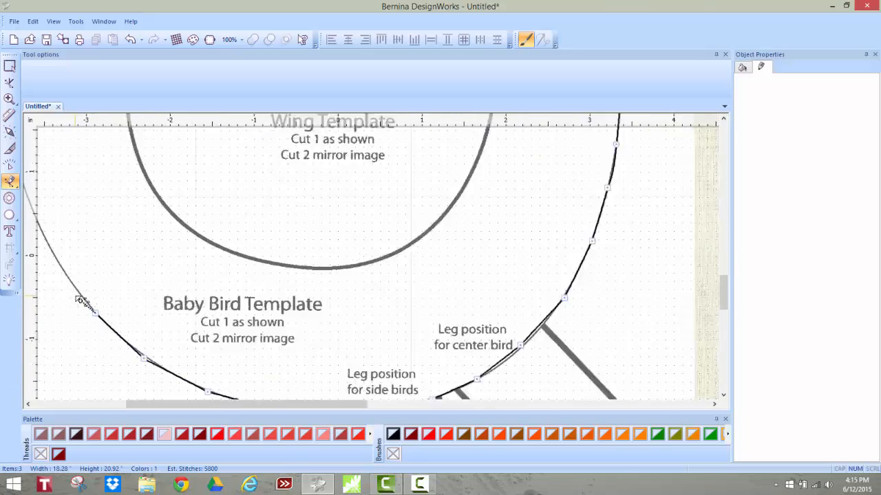
scroll(78, 299, down, 4)
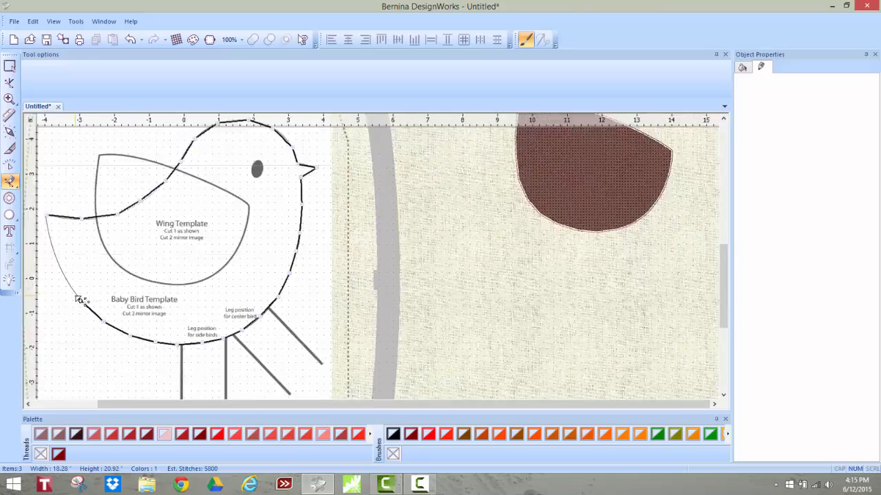
click(66, 278)
click(56, 250)
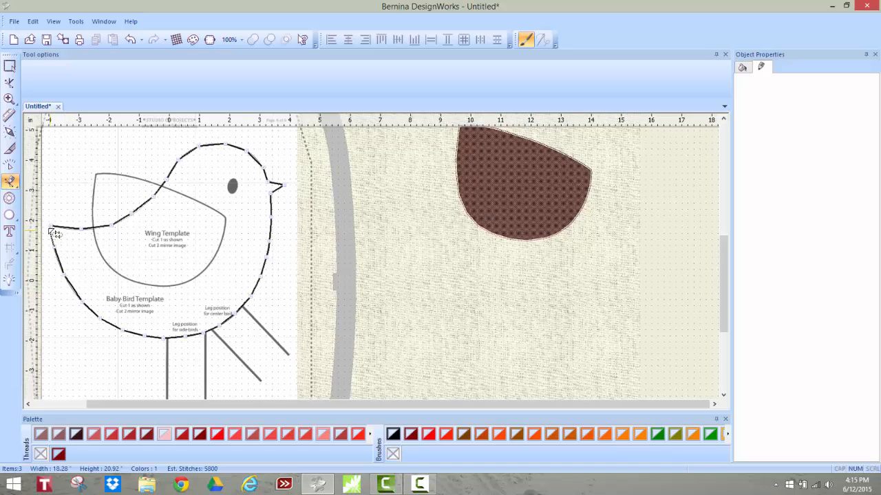
click(53, 227)
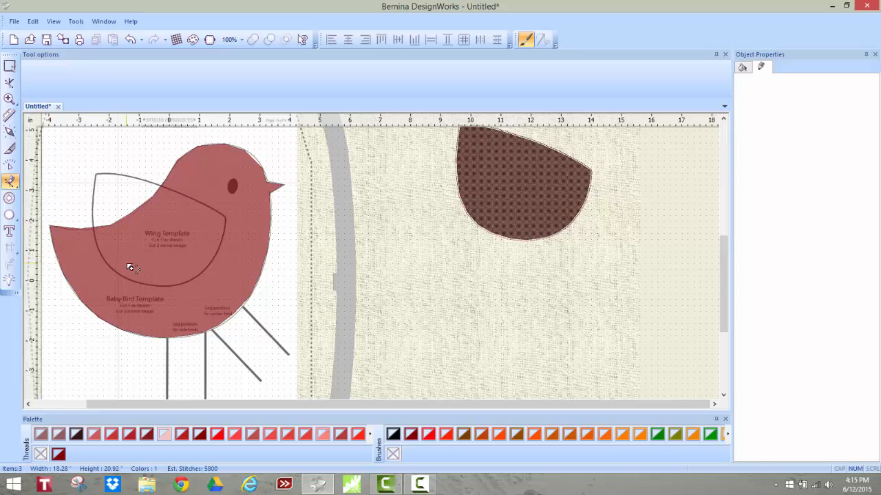
Finish and select the traced bird, fill it with orange, and change its outline type to Line
key(space)
scroll(383, 308, up, 1)
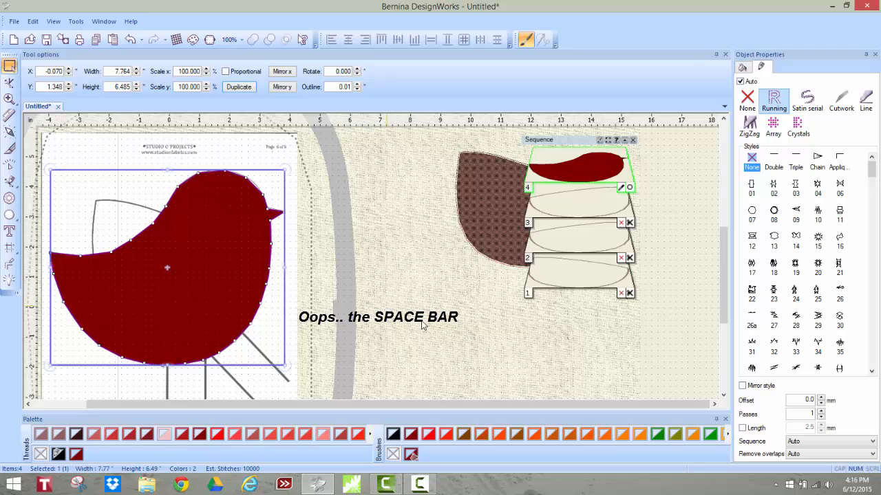
click(695, 438)
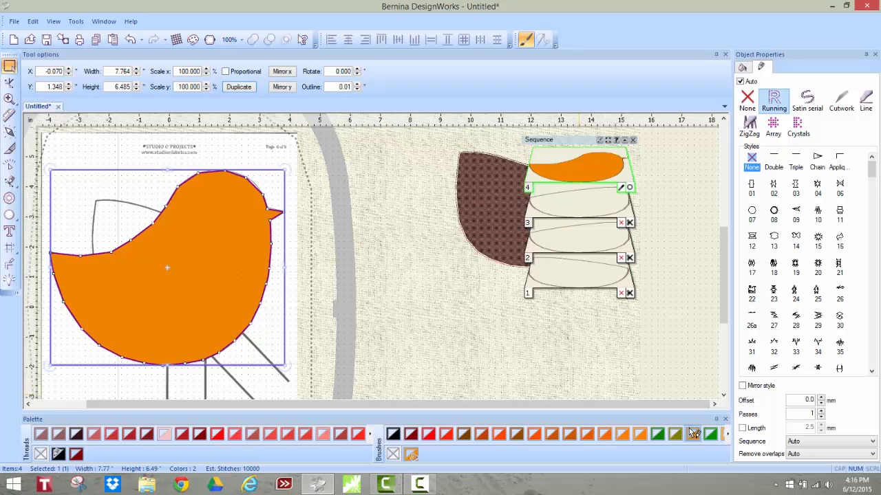
click(692, 433)
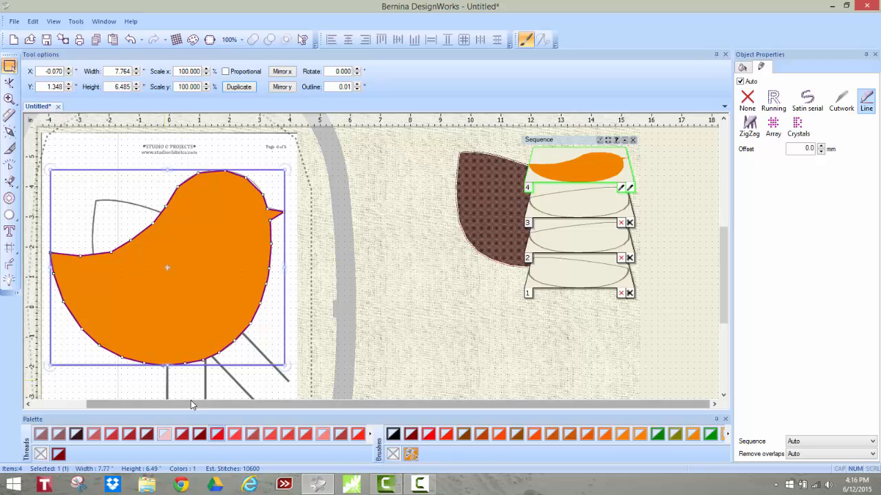
Edit the bird's outline nodes so the segments over the top and front of the head follow the template's curve
drag(192, 403, 141, 411)
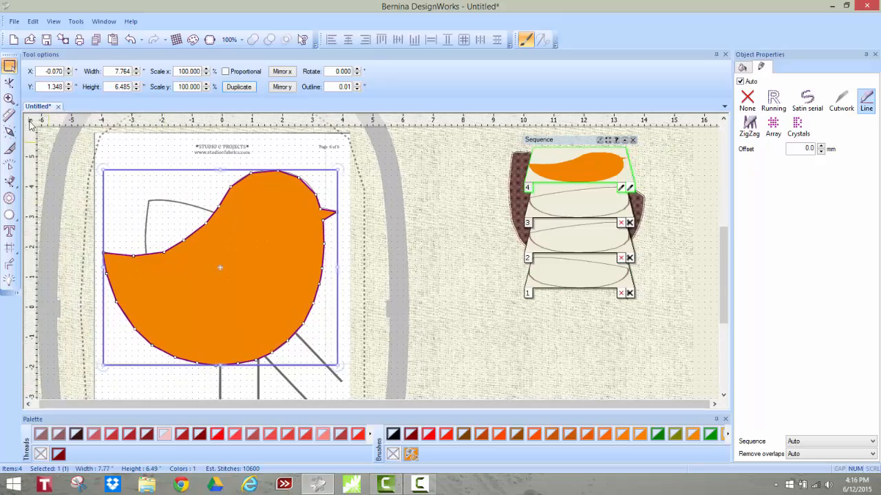
click(10, 82)
scroll(232, 207, down, 2)
scroll(232, 206, up, 5)
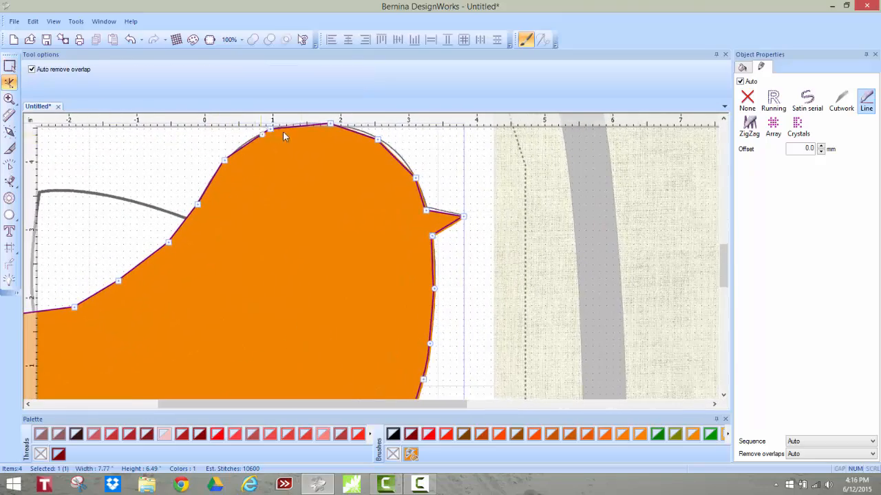
drag(723, 271, 723, 258)
drag(305, 222, 364, 226)
drag(399, 254, 404, 249)
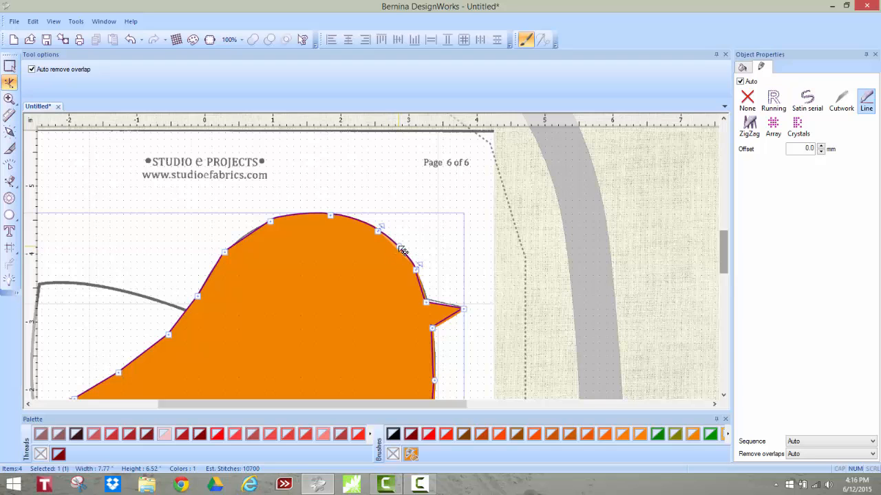
click(402, 247)
Adjust the outline nodes along the bird's lower breast near the leg positions to match the template
drag(719, 261, 720, 304)
click(423, 186)
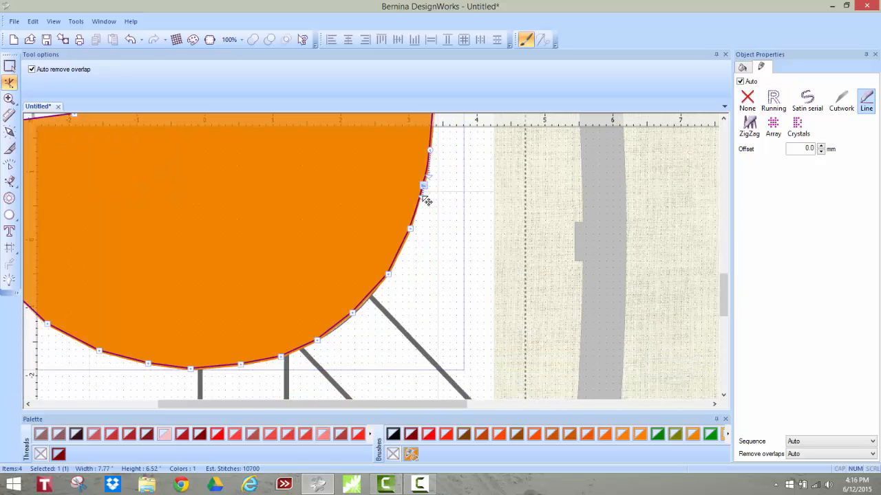
click(353, 314)
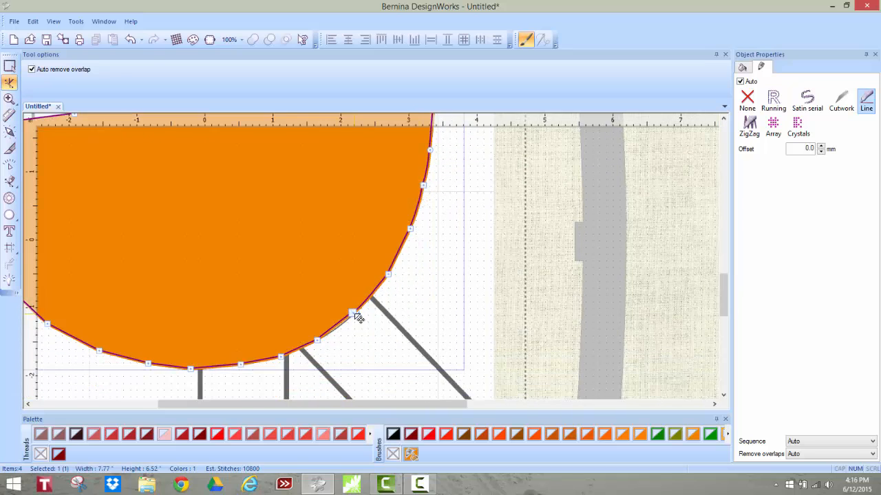
scroll(193, 358, down, 1)
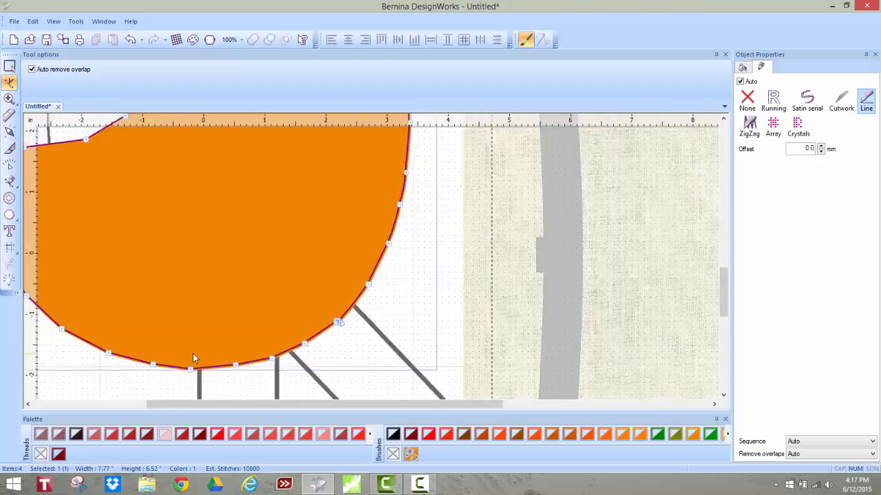
scroll(193, 354, down, 2)
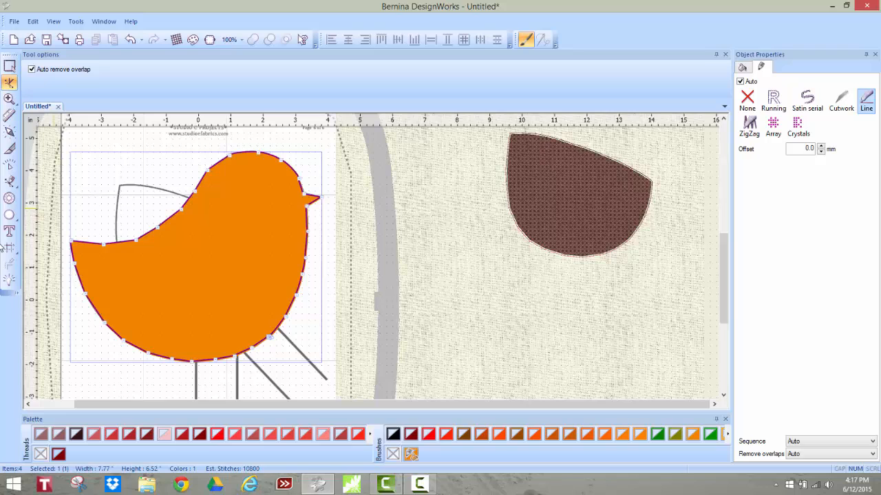
Measure the bird's length from the top of the tail to the tip of the beak
click(10, 118)
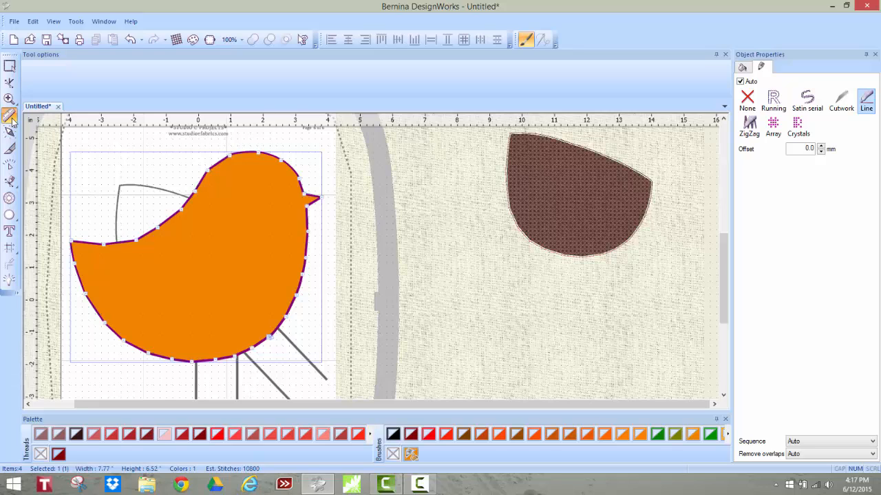
click(71, 243)
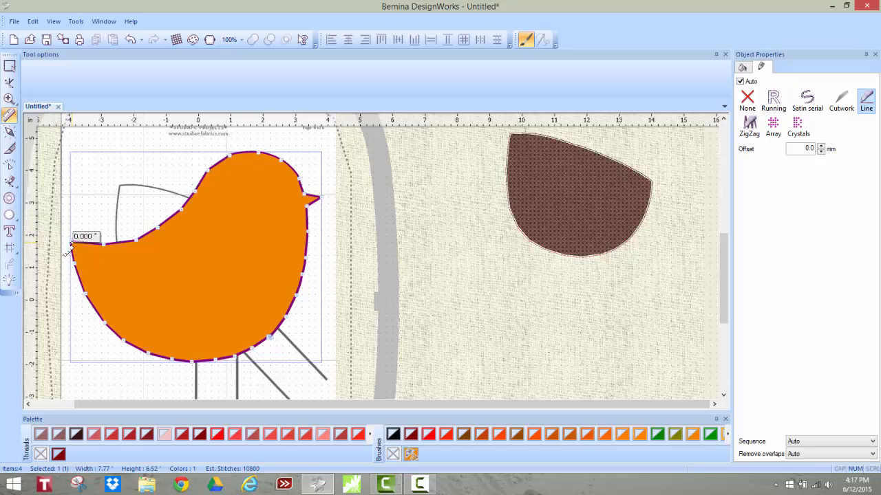
drag(71, 243, 319, 198)
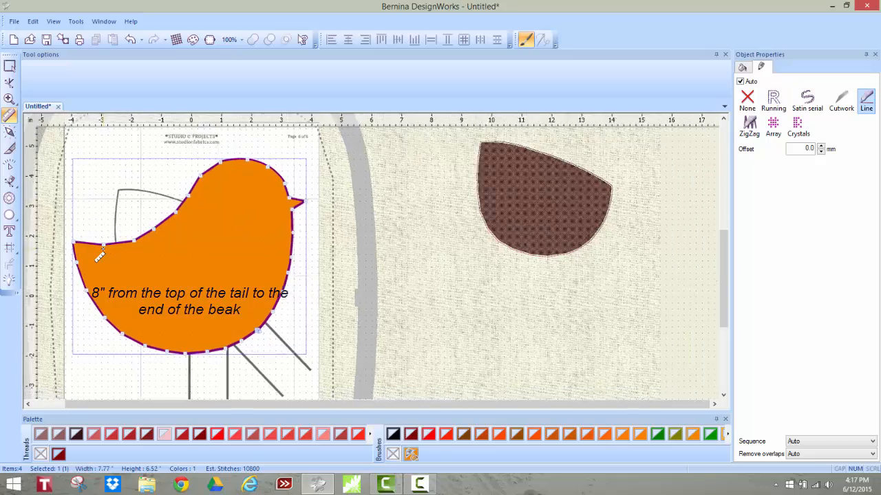
Recheck the bird's length at closer range with the ruler, from the tail's upper tip to the beak's end
scroll(100, 256, up, 2)
scroll(100, 256, down, 1)
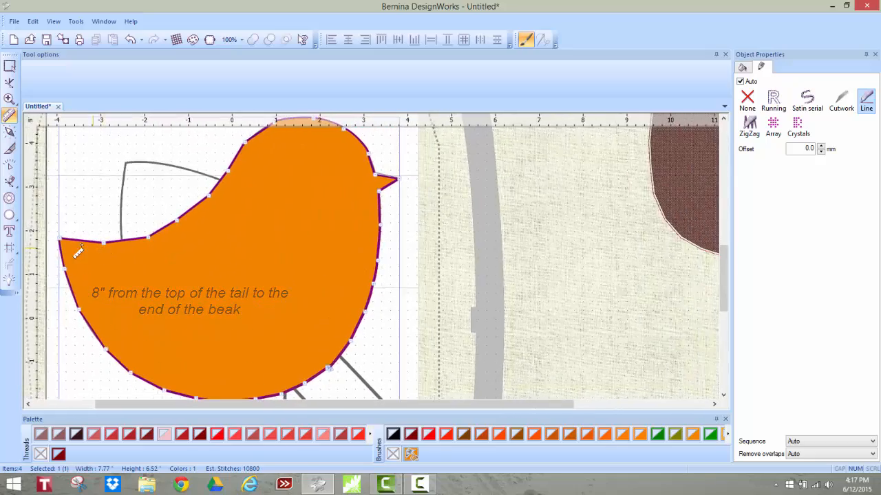
click(59, 239)
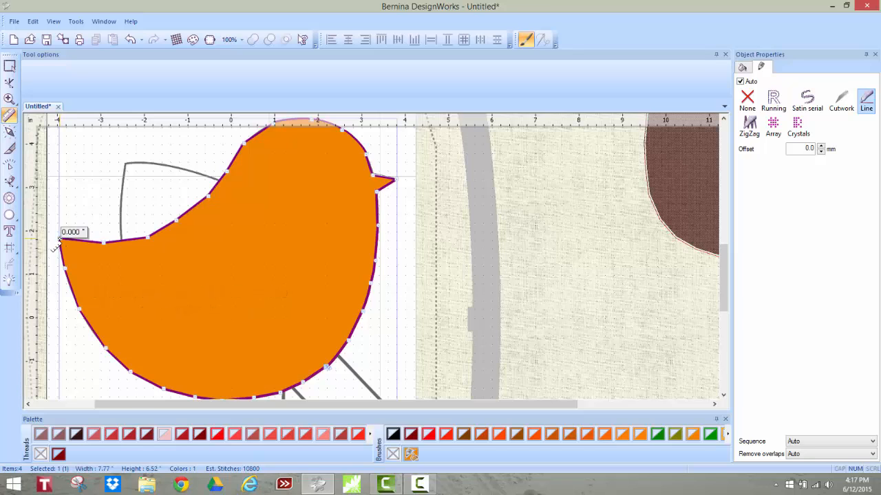
drag(59, 240, 392, 184)
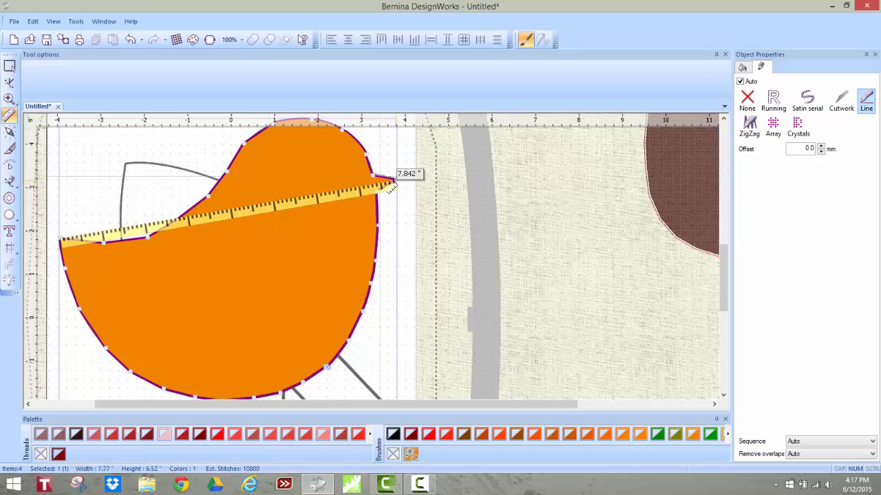
drag(391, 184, 392, 184)
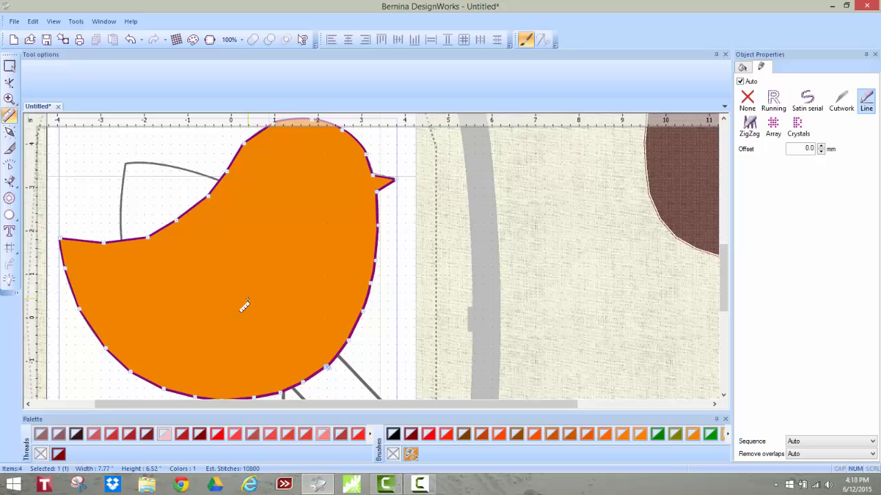
Change the bird's outline type to Cutwork and remove its orange fill
key(space)
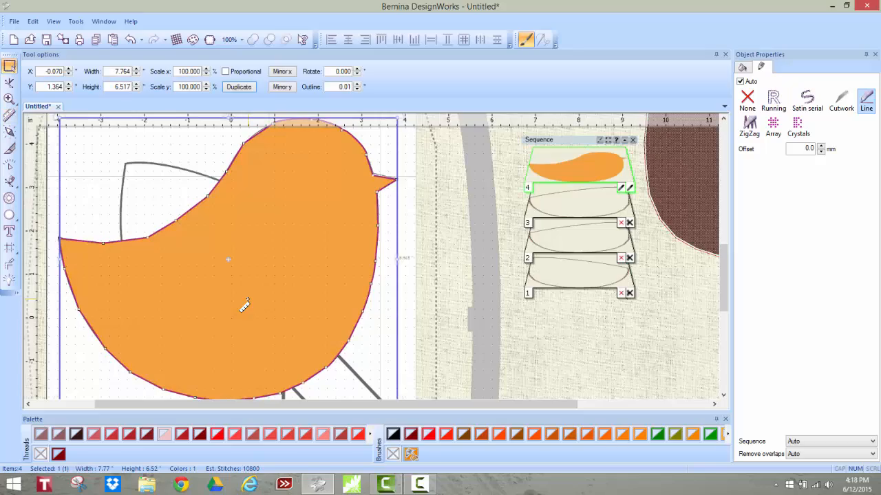
scroll(246, 303, down, 3)
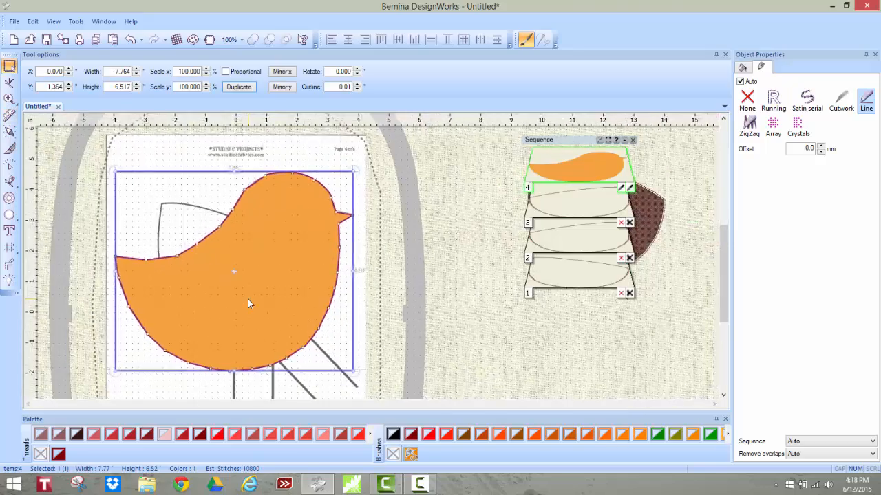
scroll(248, 304, up, 2)
scroll(248, 303, up, 2)
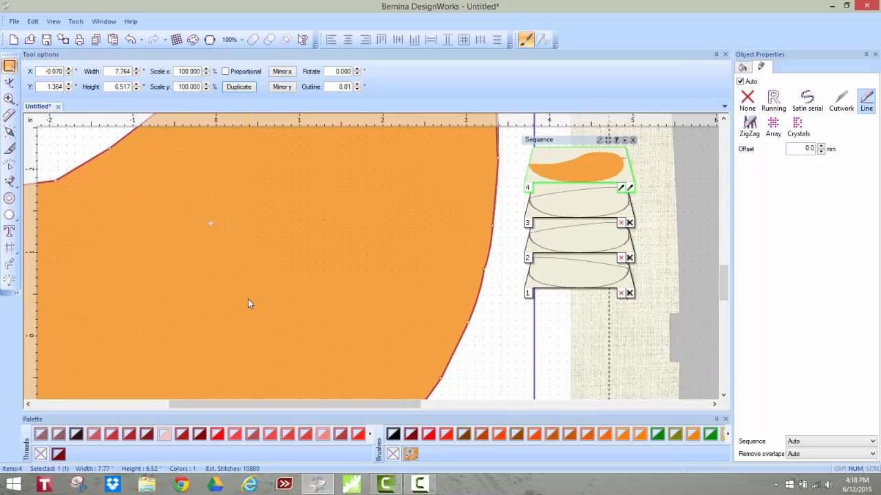
scroll(247, 303, down, 1)
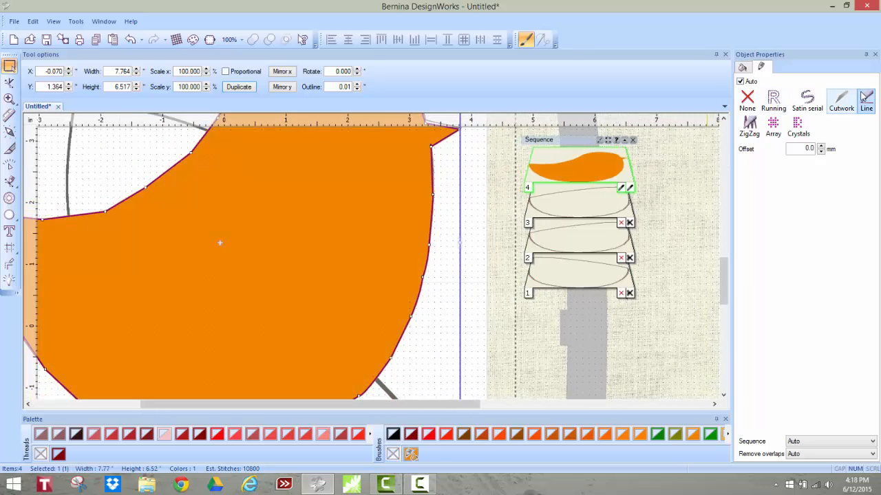
click(840, 101)
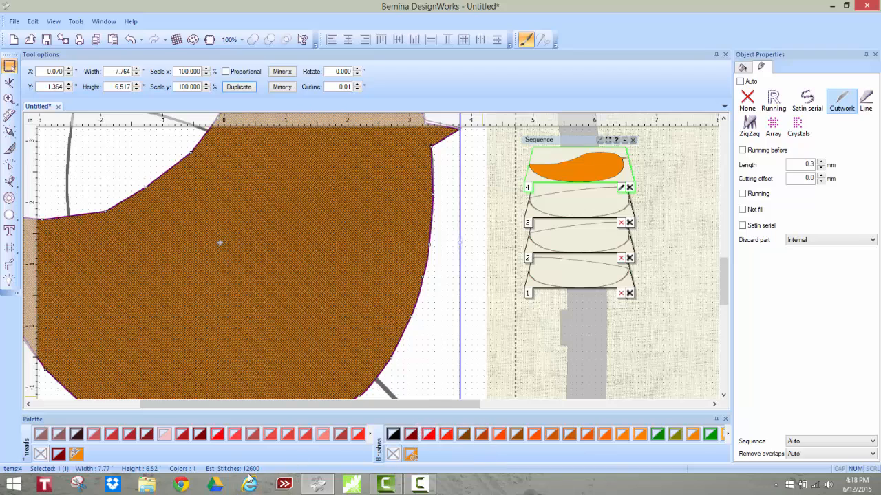
click(393, 455)
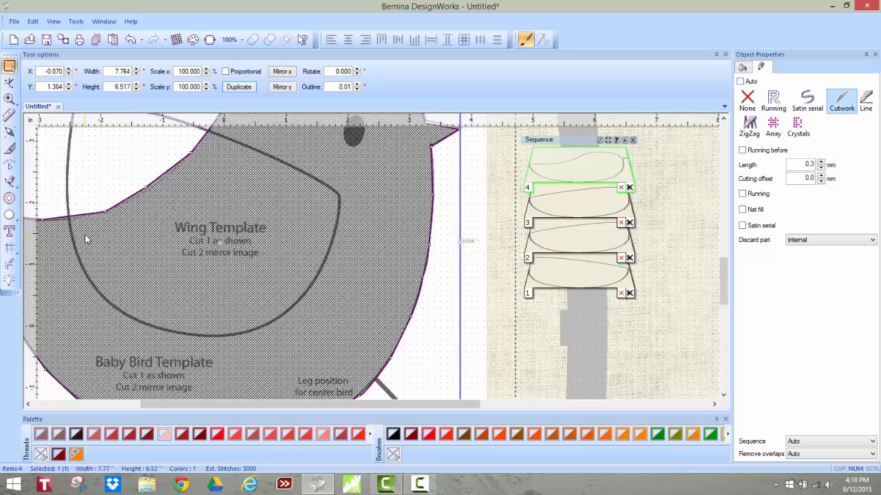
Add a node on the bird's back where the wing line crosses near the tail, and move it onto the template line
scroll(85, 237, down, 2)
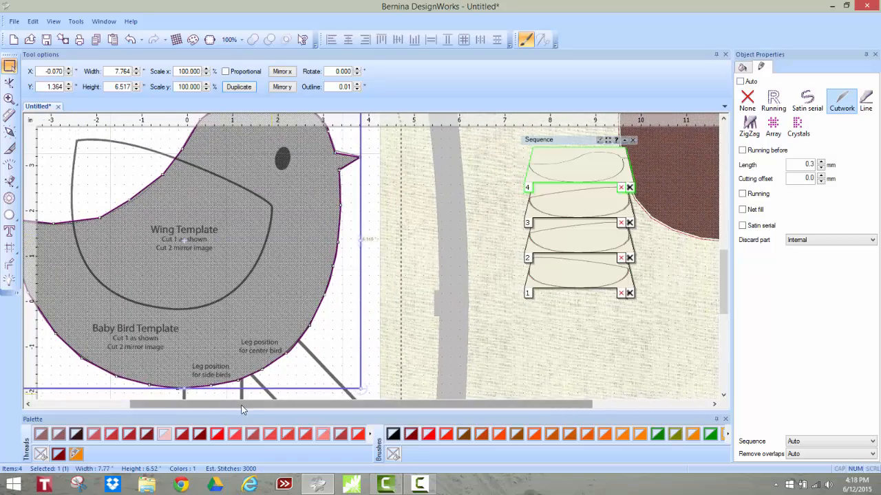
drag(242, 406, 197, 406)
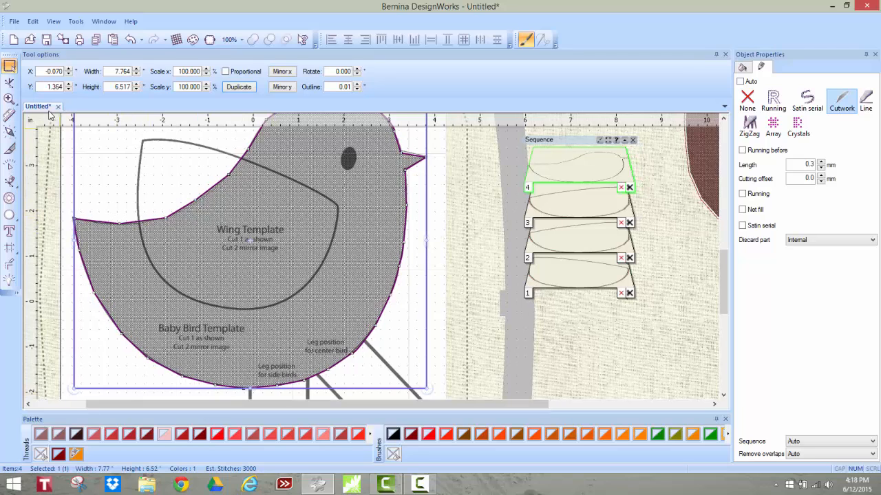
click(10, 82)
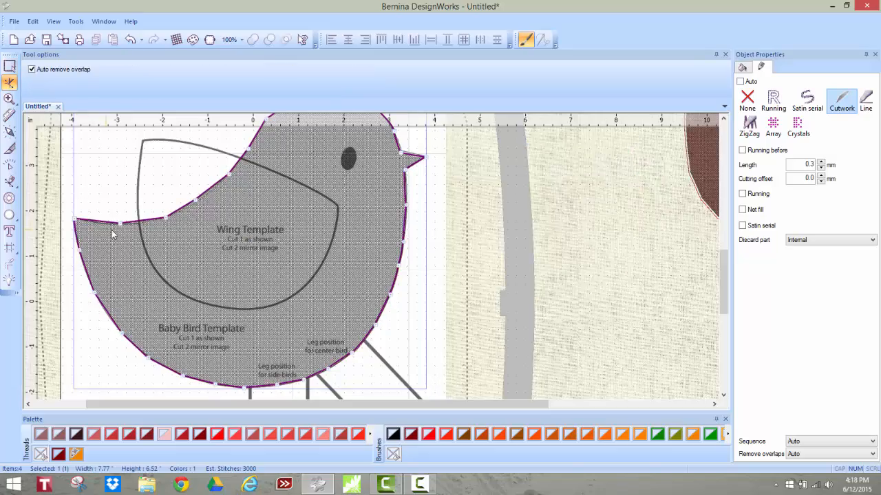
scroll(105, 230, down, 1)
scroll(105, 230, up, 5)
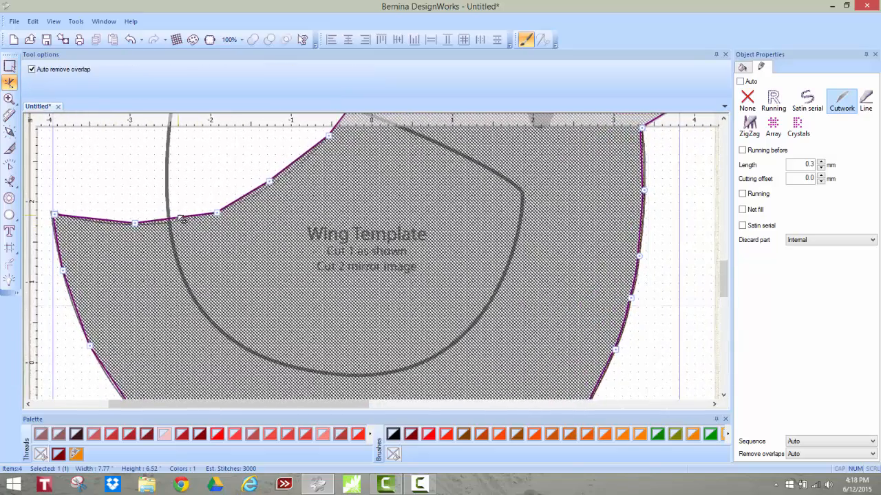
right_click(177, 220)
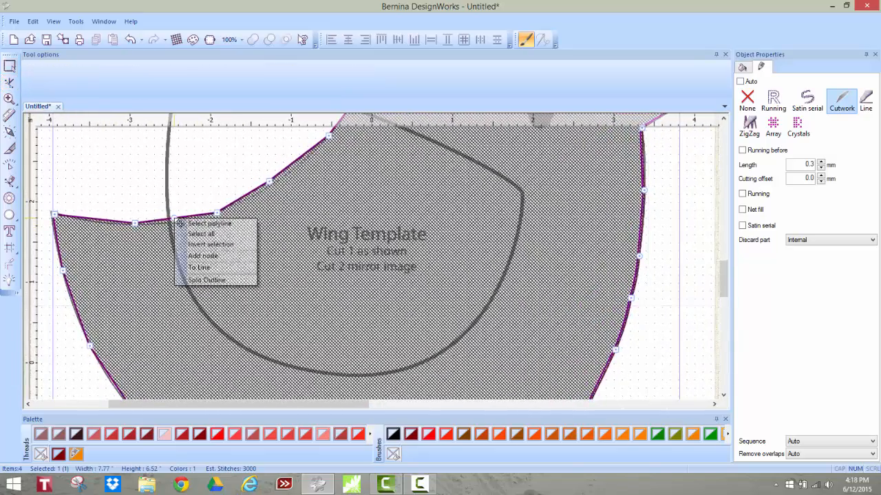
click(194, 253)
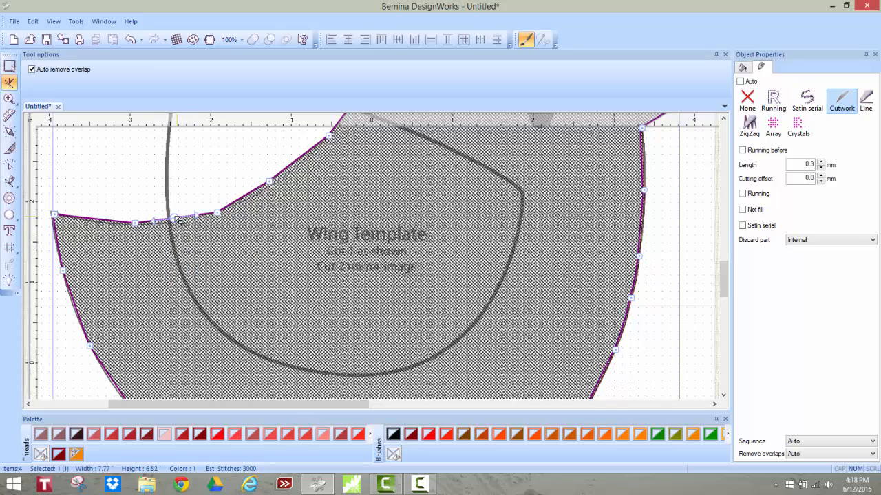
click(177, 221)
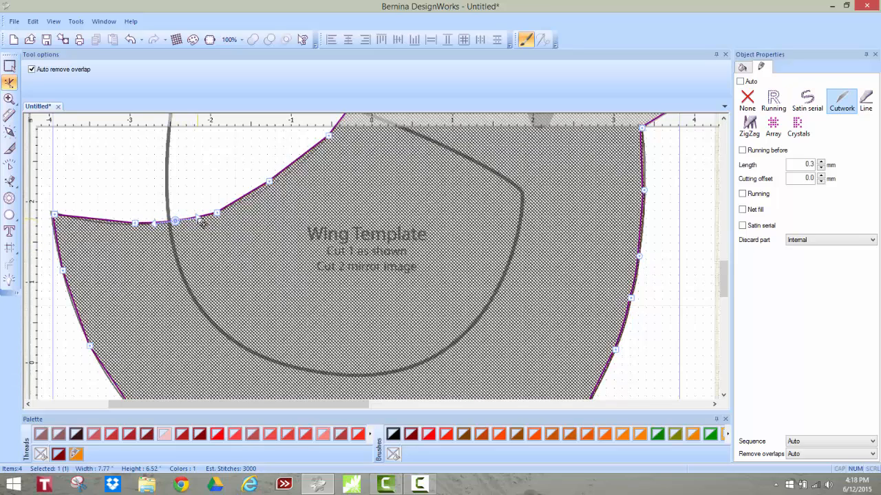
Curve the segments beside the new node along the bird's lower back to follow the template, and finish node editing
click(219, 214)
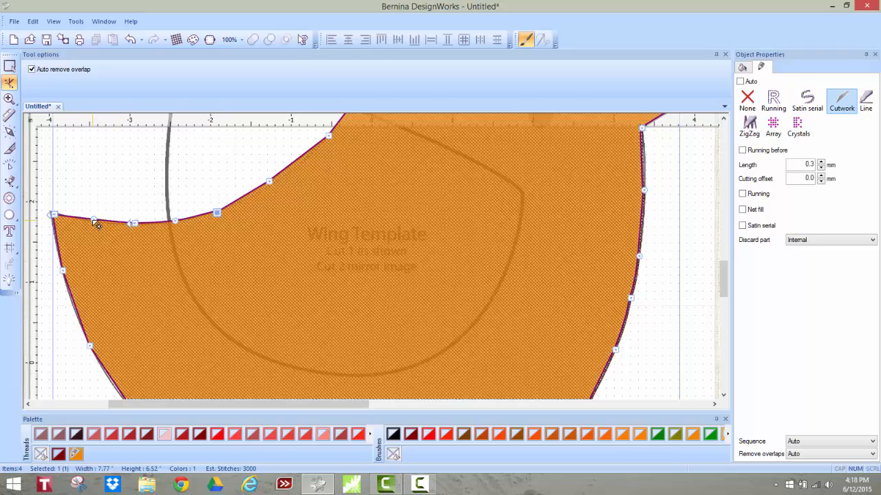
scroll(234, 210, down, 1)
click(262, 199)
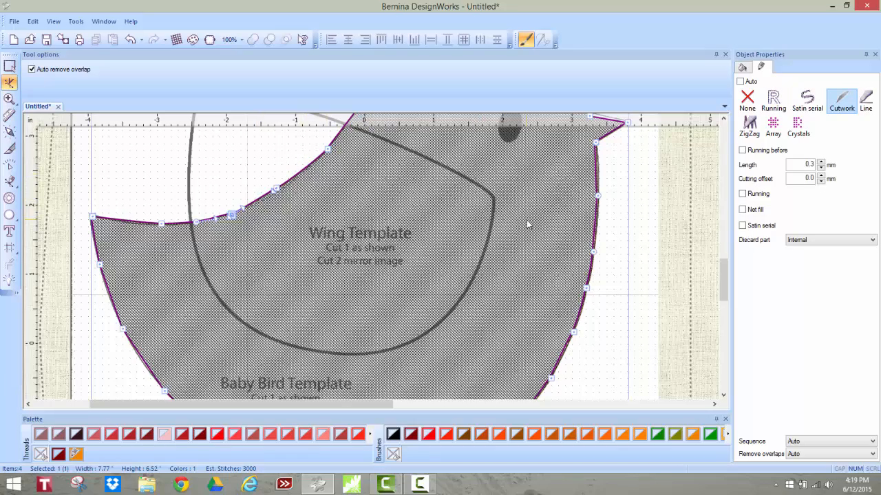
scroll(526, 224, down, 2)
scroll(526, 225, up, 3)
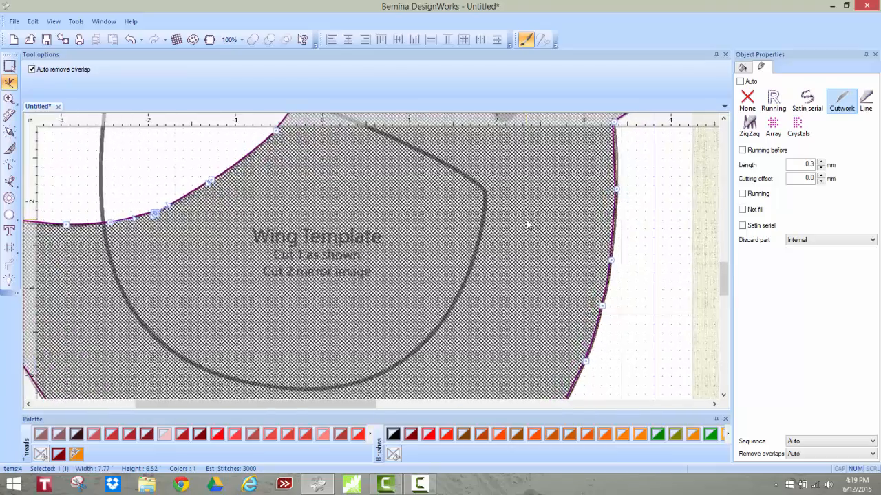
key(Escape)
Reselect the bird and enable Running before for its cutwork outline
scroll(467, 210, down, 2)
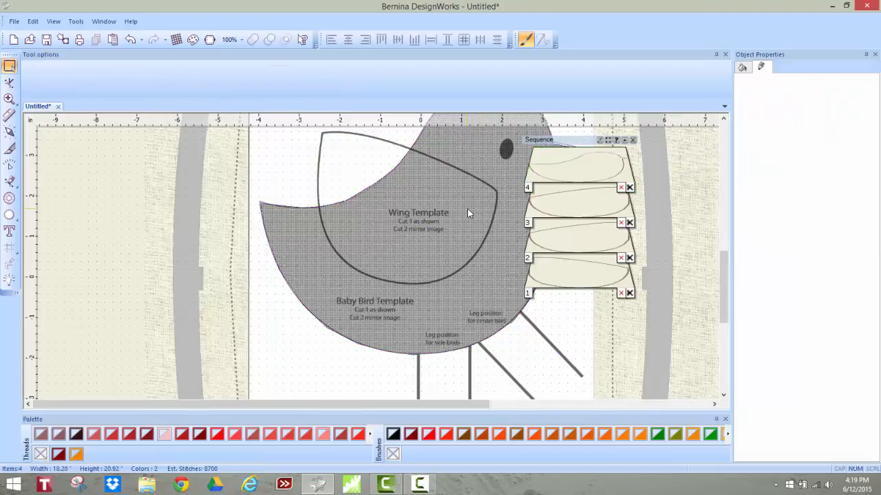
scroll(468, 210, up, 2)
scroll(467, 209, down, 3)
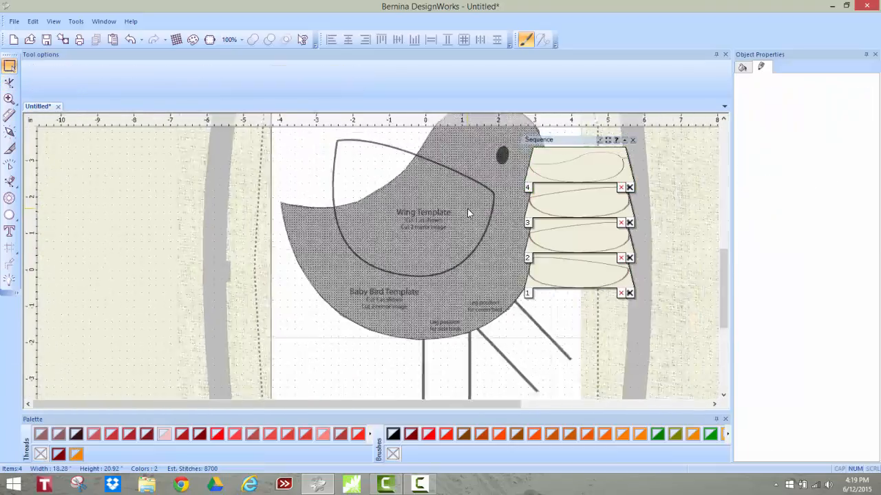
click(506, 277)
click(507, 277)
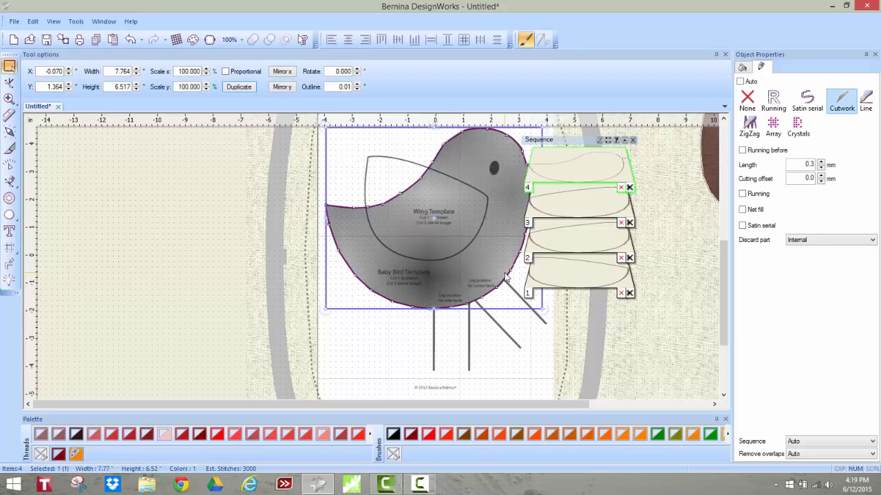
click(743, 150)
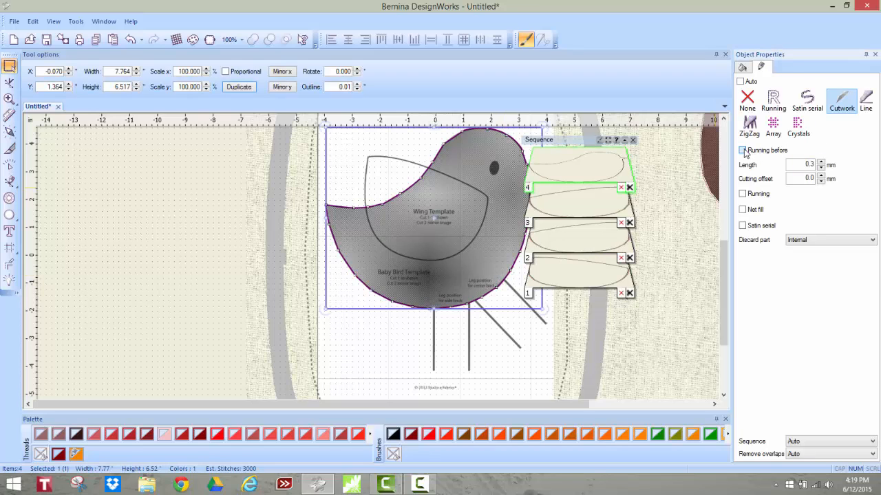
key(Return)
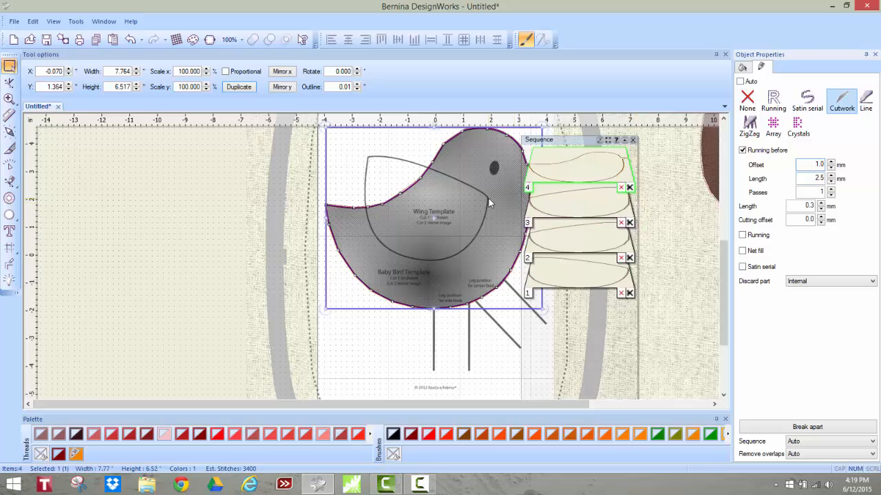
Smooth the dent at the node on top of the bird's head by realigning its curve handles with the template
scroll(485, 199, up, 5)
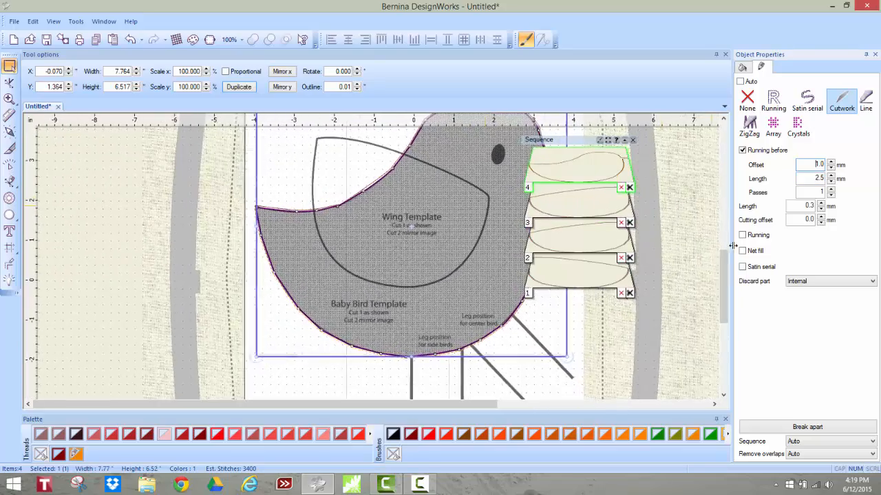
scroll(416, 196, up, 2)
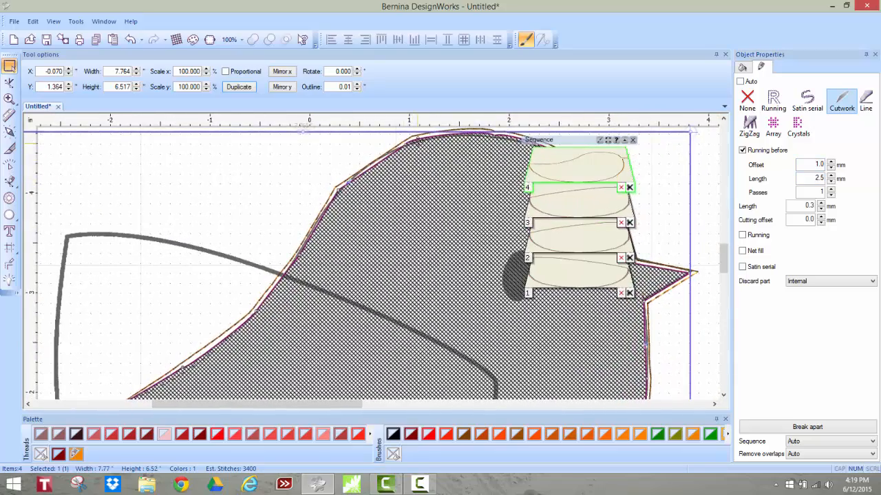
drag(724, 259, 723, 241)
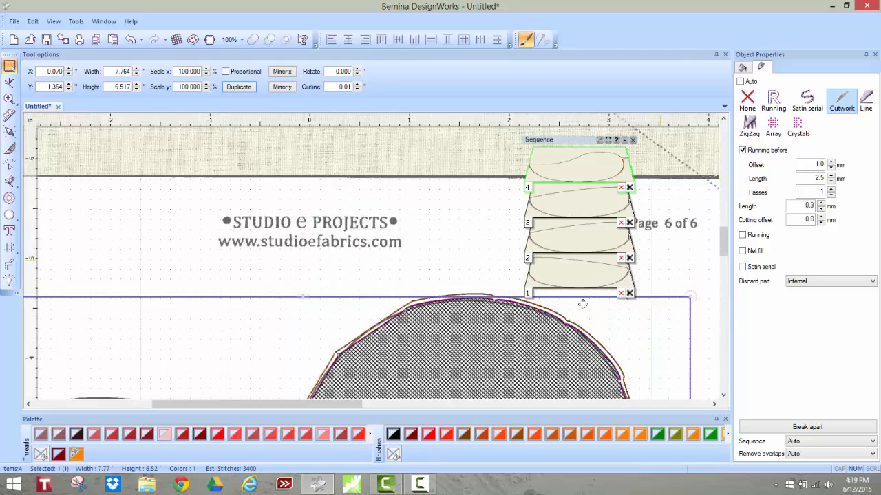
scroll(490, 299, up, 6)
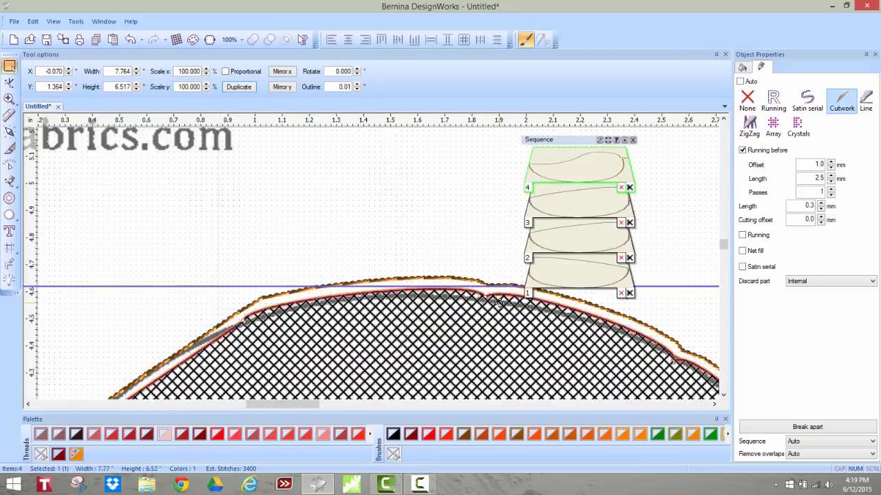
click(10, 82)
click(481, 298)
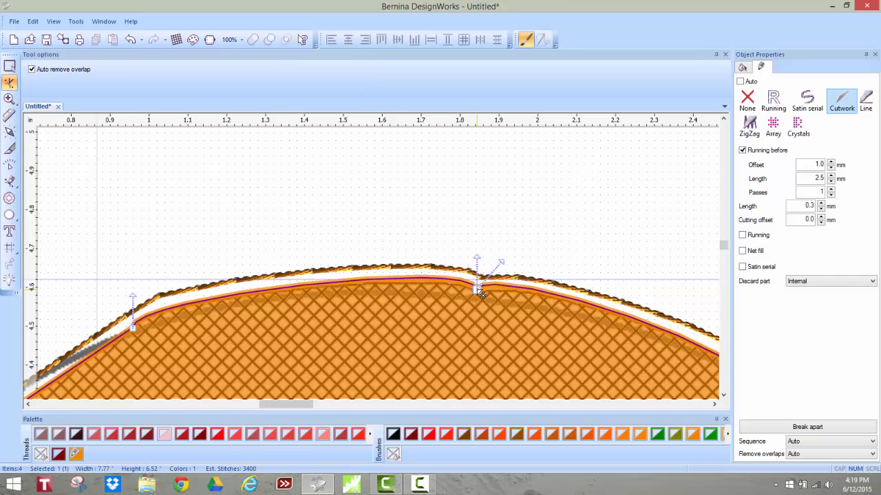
drag(480, 263, 358, 265)
drag(503, 266, 476, 288)
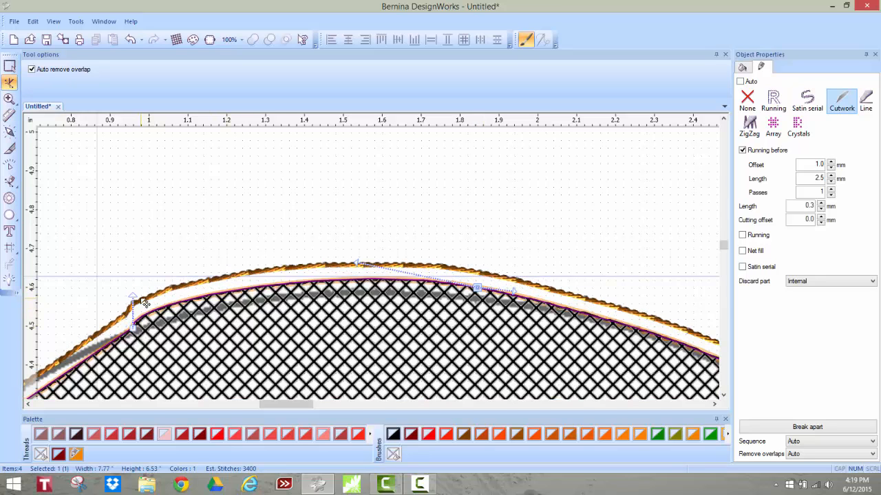
Smooth the corner at the node on the back of the bird's head by realigning its curve handles with the template
drag(140, 301, 158, 303)
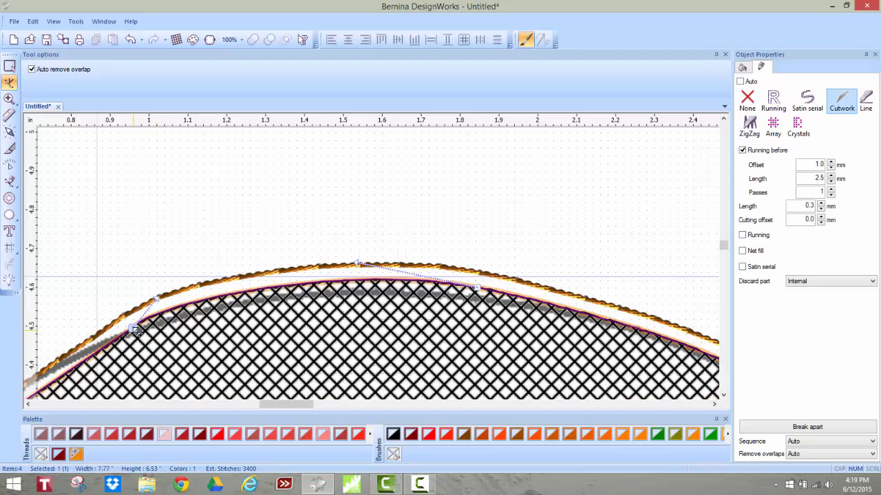
drag(138, 331, 134, 329)
mouse_move(297, 406)
mouse_down()
mouse_move(262, 405)
mouse_move(286, 406)
mouse_up()
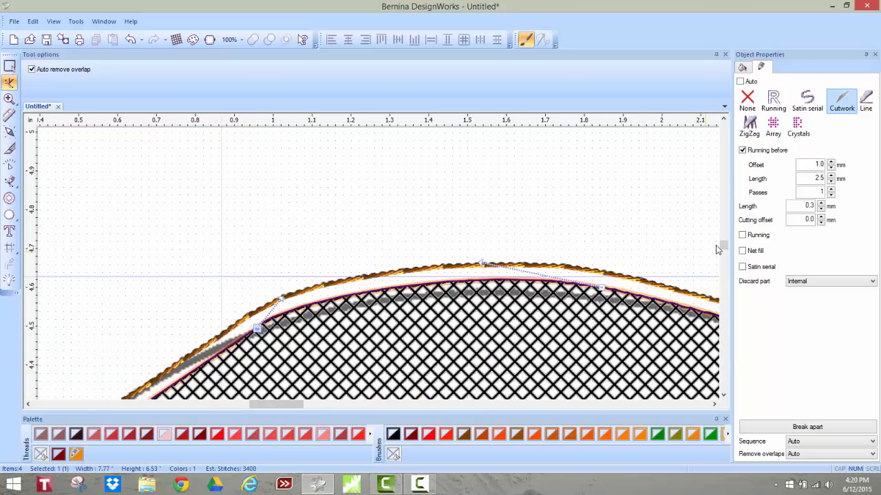
scroll(717, 249, down, 3)
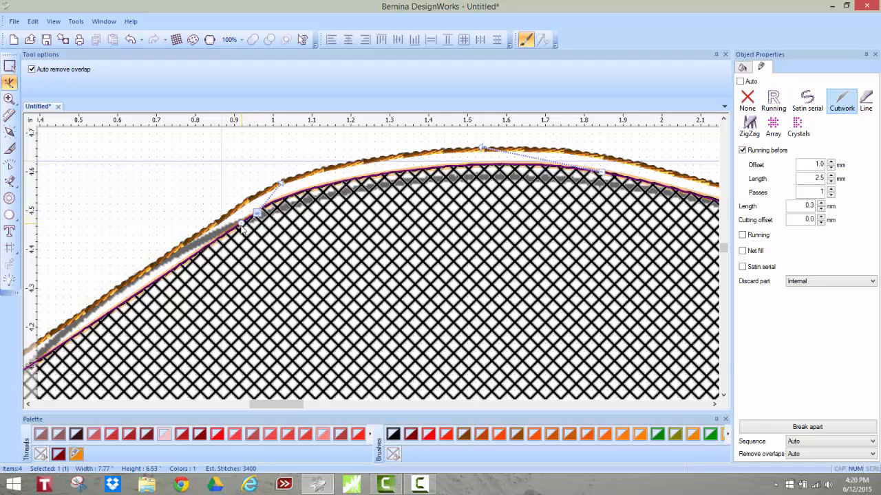
mouse_move(242, 229)
mouse_down()
mouse_move(222, 234)
mouse_move(253, 237)
mouse_up()
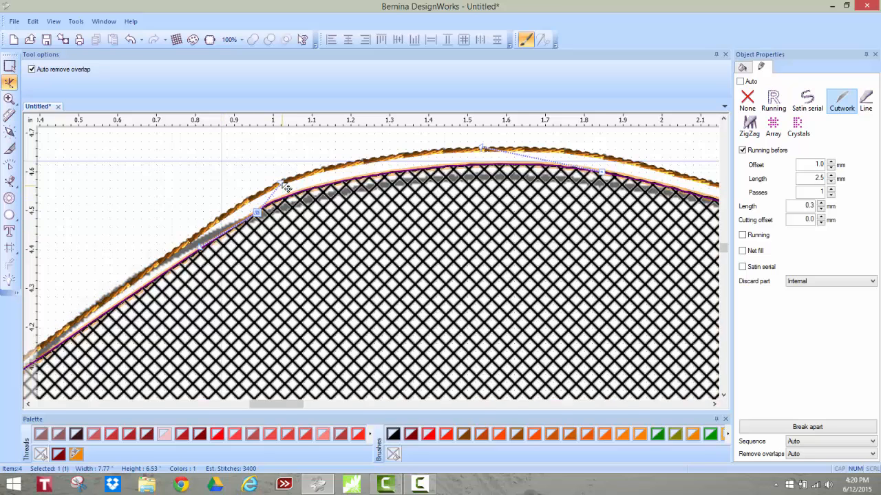
drag(286, 189, 286, 205)
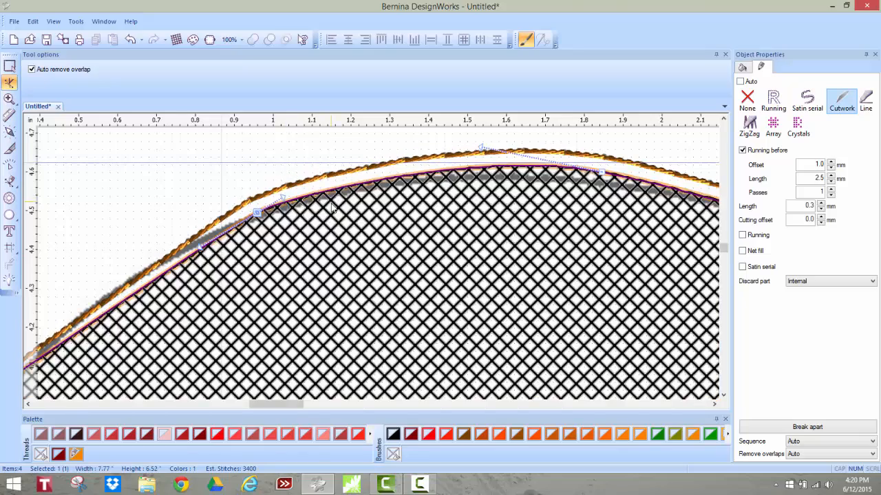
Reposition the corner node at the bird's nape, add a node just above it, and shape the segment between them
scroll(332, 209, down, 3)
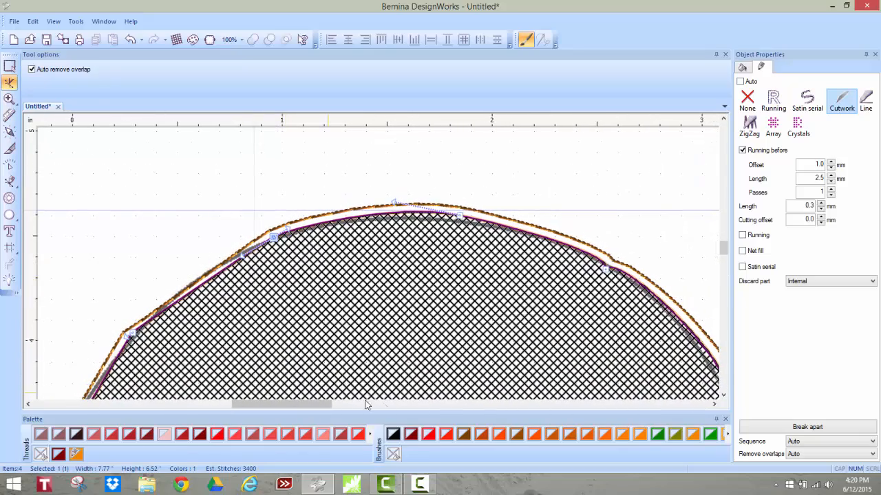
drag(306, 405, 281, 405)
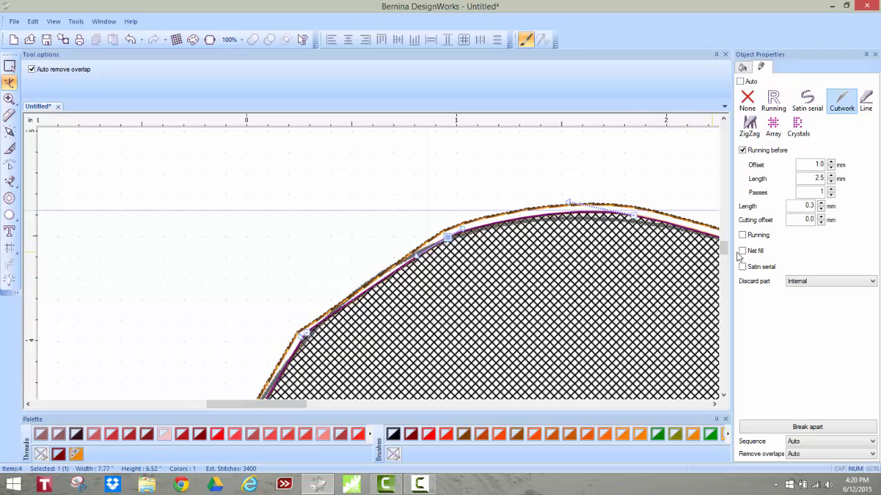
mouse_move(726, 252)
mouse_down()
mouse_move(727, 265)
mouse_move(724, 258)
mouse_up()
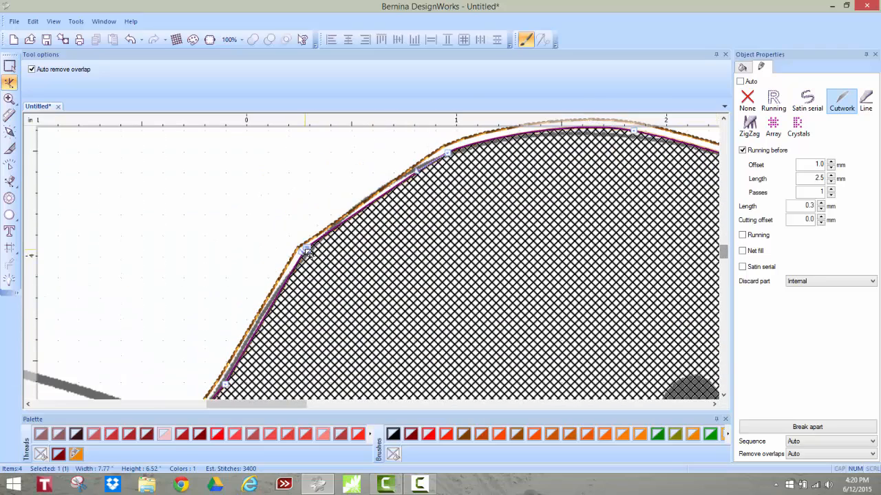
scroll(308, 251, up, 5)
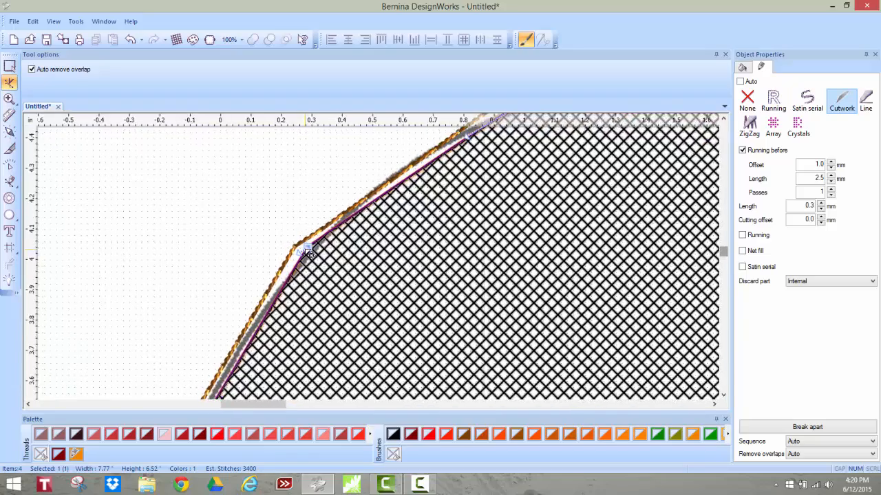
mouse_move(312, 248)
mouse_down()
mouse_move(330, 242)
mouse_move(314, 252)
mouse_up()
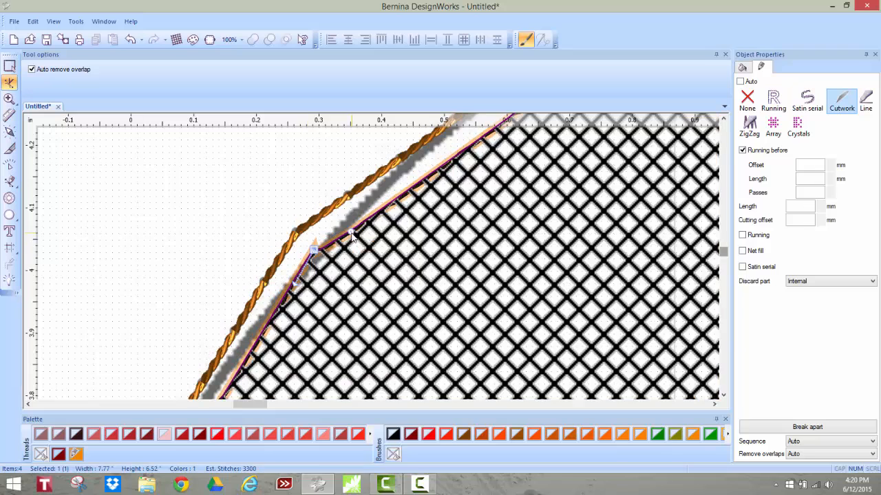
right_click(395, 206)
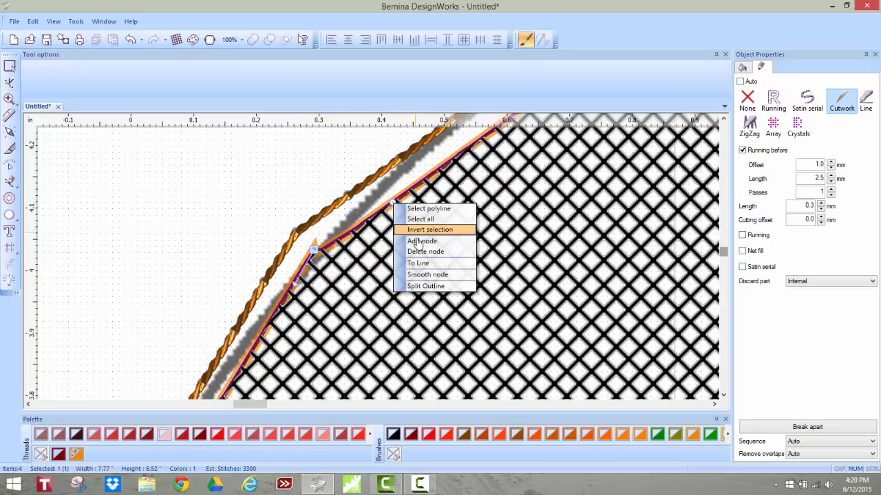
click(417, 232)
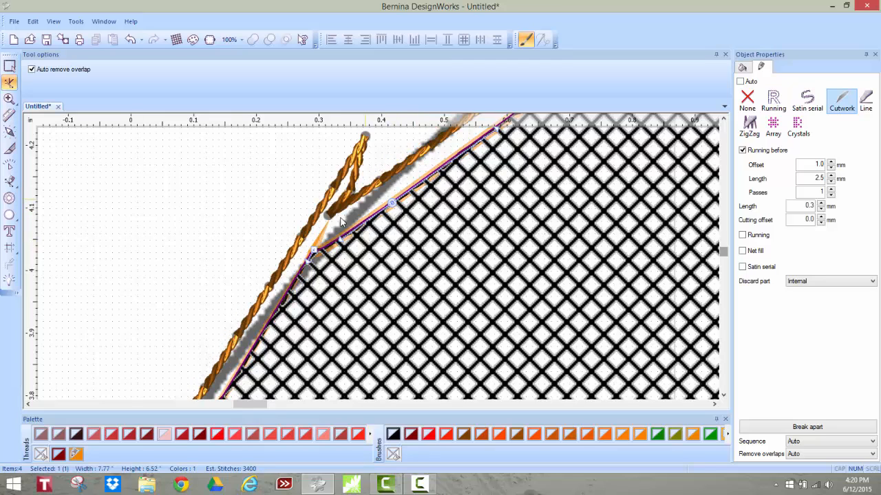
drag(346, 242, 364, 225)
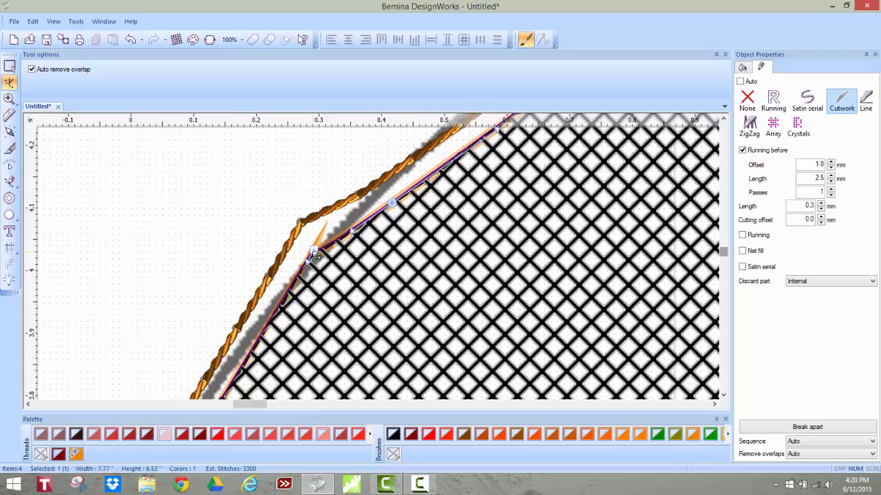
Realign the curve handles at the nape's corner node and convert it to a smooth node
drag(318, 256, 321, 252)
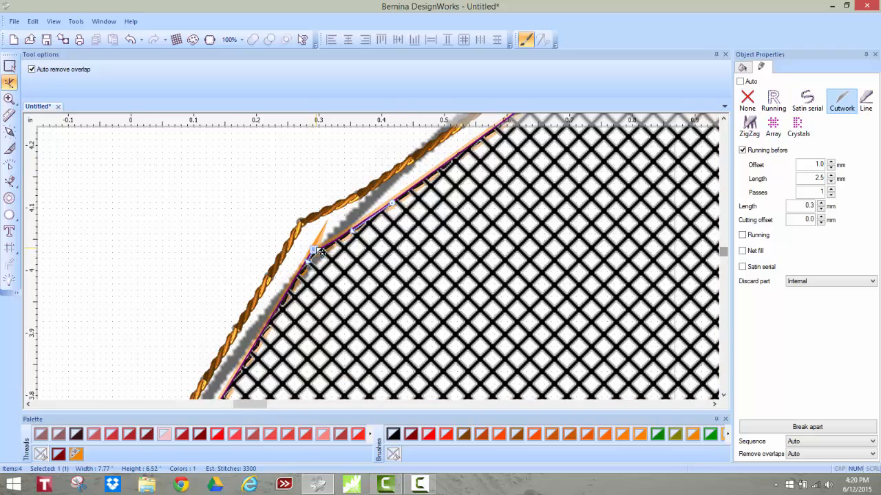
scroll(319, 253, up, 3)
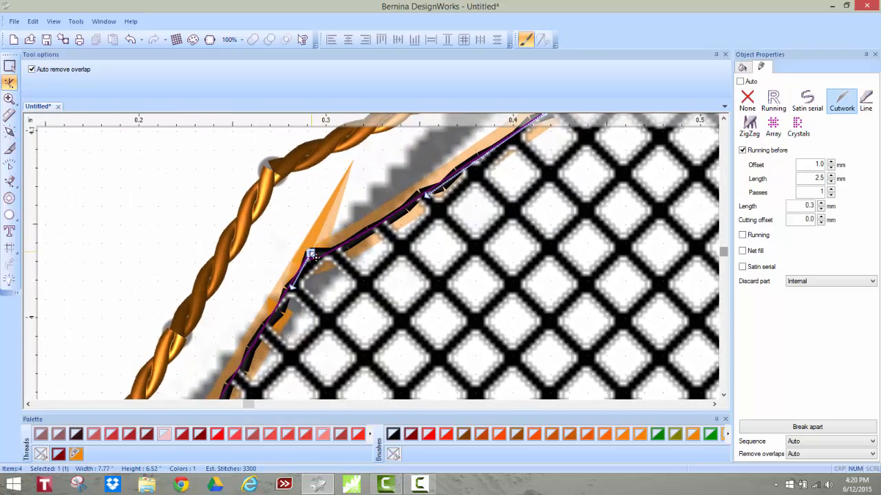
drag(312, 256, 310, 255)
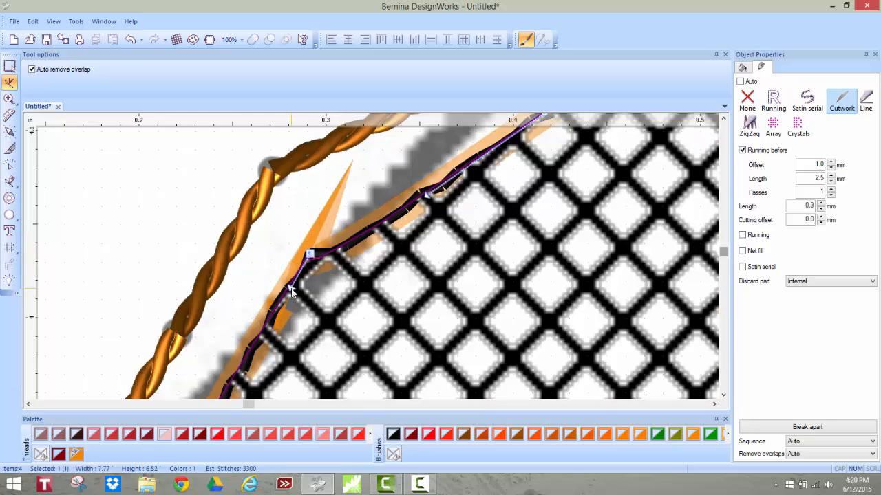
drag(292, 297, 428, 198)
scroll(430, 199, down, 3)
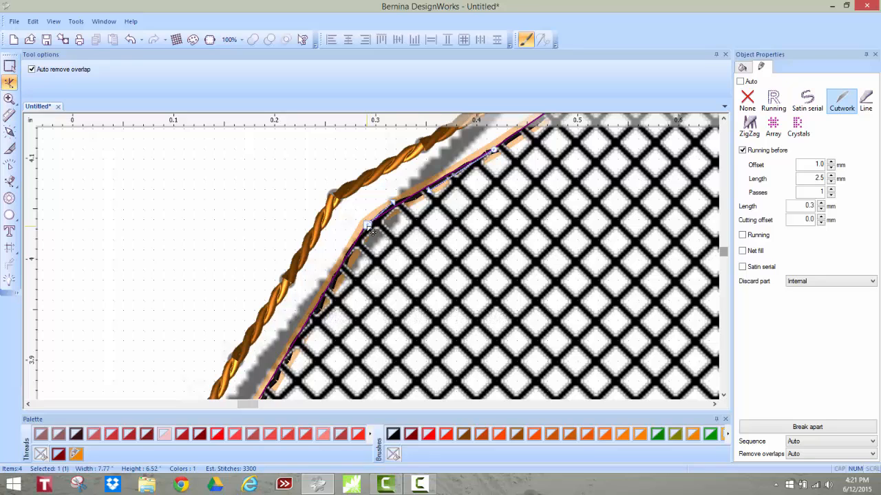
right_click(372, 231)
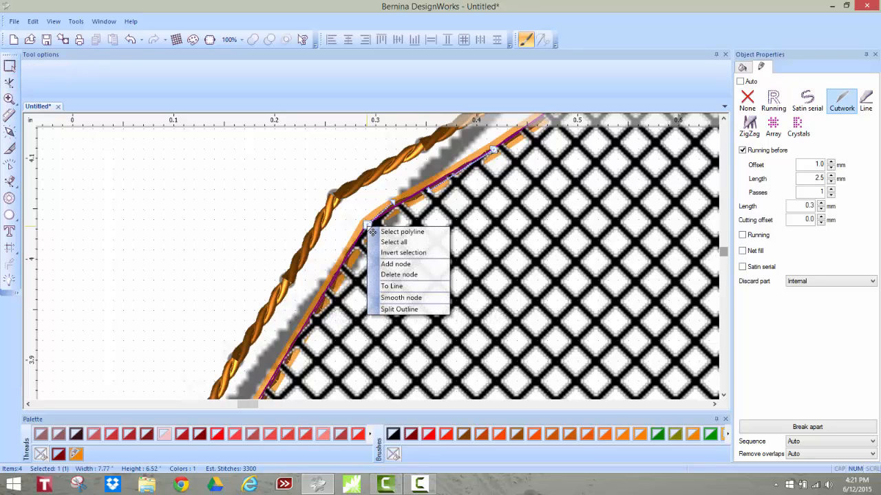
click(402, 298)
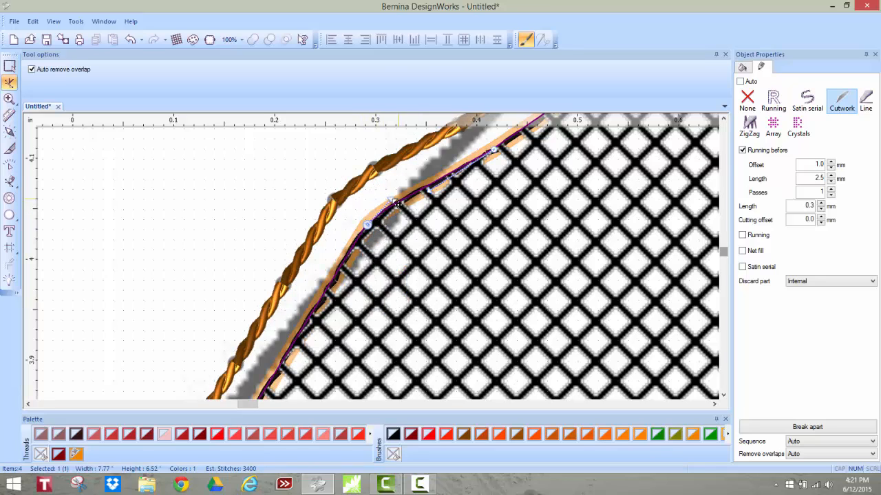
Adjust the curve handles between the two nape nodes and move the added node onto the template line
drag(395, 204, 448, 177)
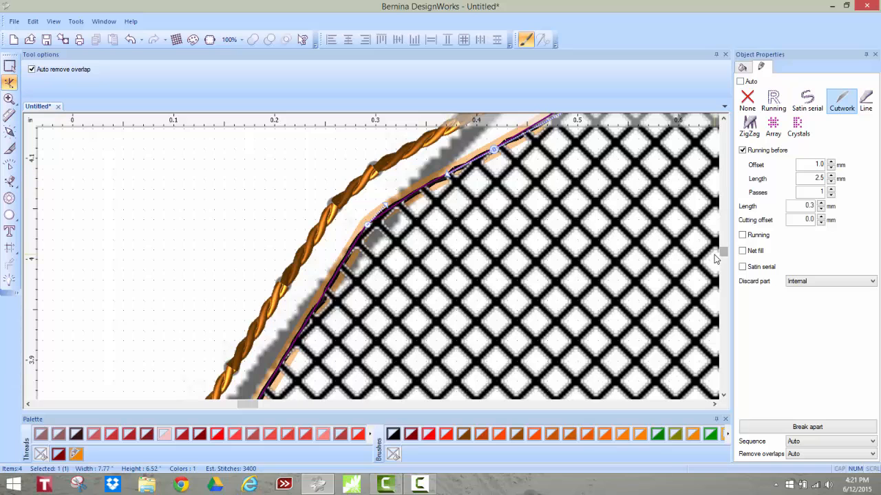
drag(722, 251, 722, 250)
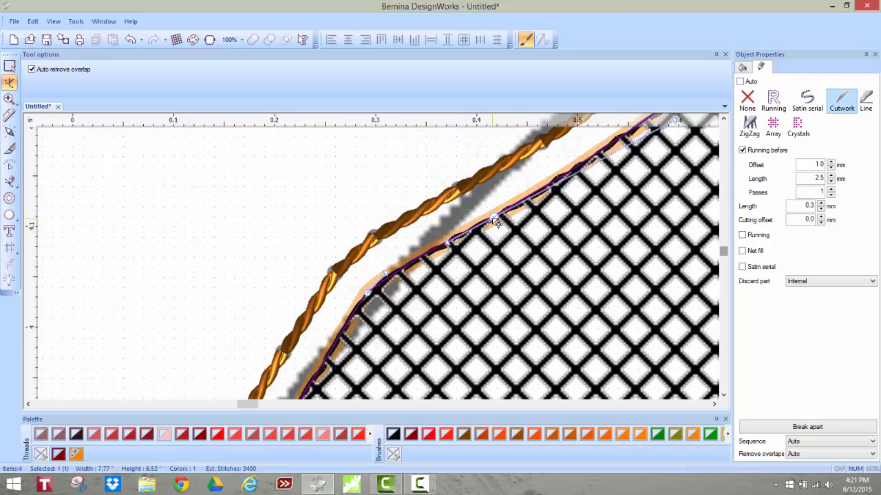
drag(497, 224, 497, 184)
scroll(601, 193, down, 3)
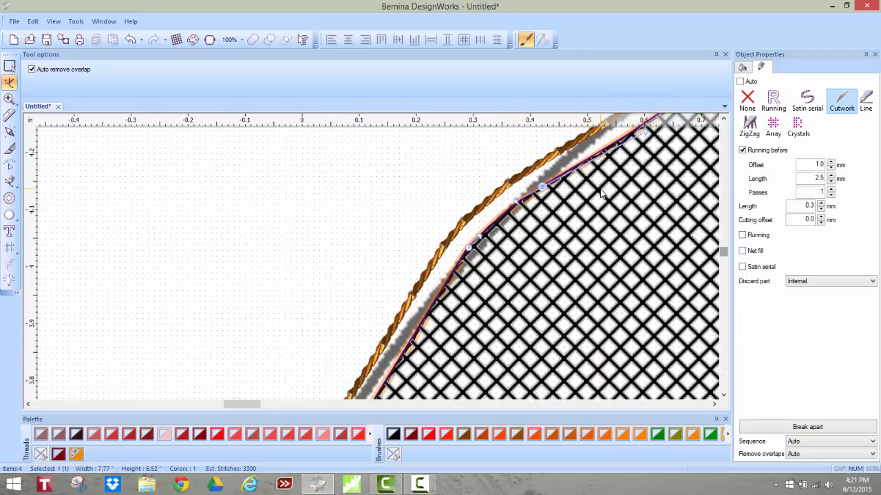
Remove the small loop on the bird's back ahead of the tail by moving its node and respreading both curve handles
scroll(601, 193, down, 3)
drag(636, 255, 633, 248)
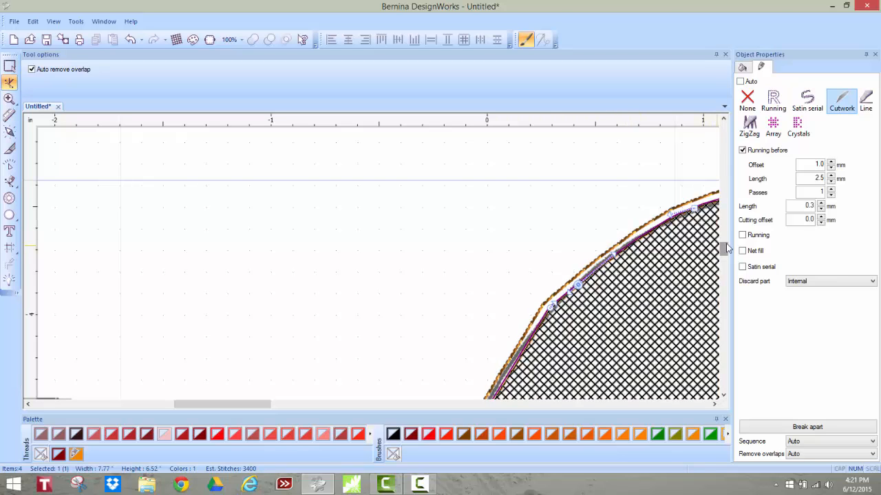
drag(725, 252, 725, 281)
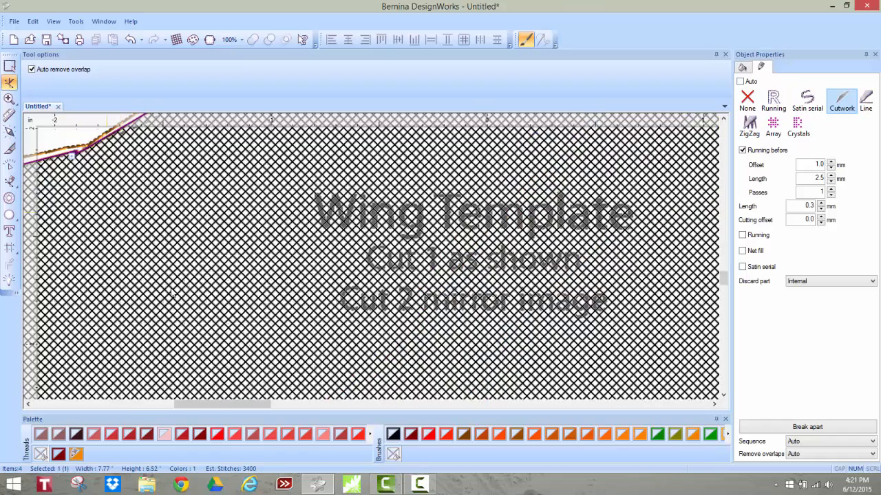
drag(227, 406, 196, 405)
scroll(283, 284, up, 1)
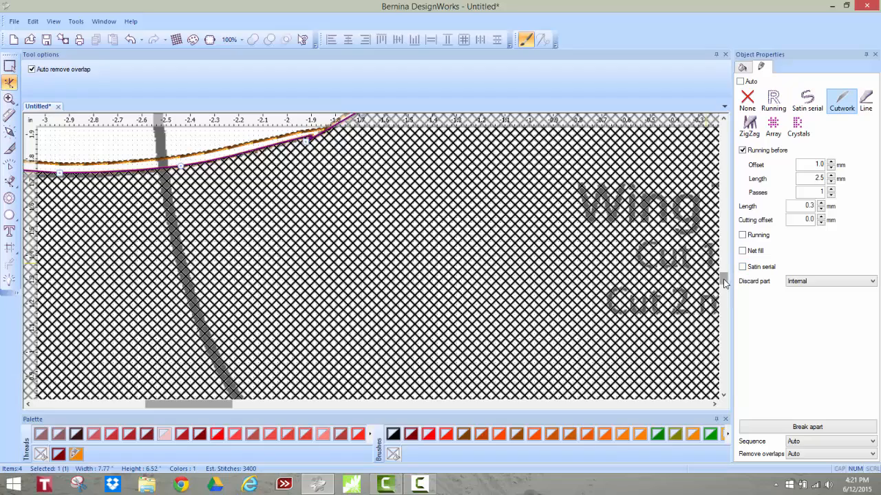
drag(723, 279, 724, 273)
scroll(347, 256, up, 4)
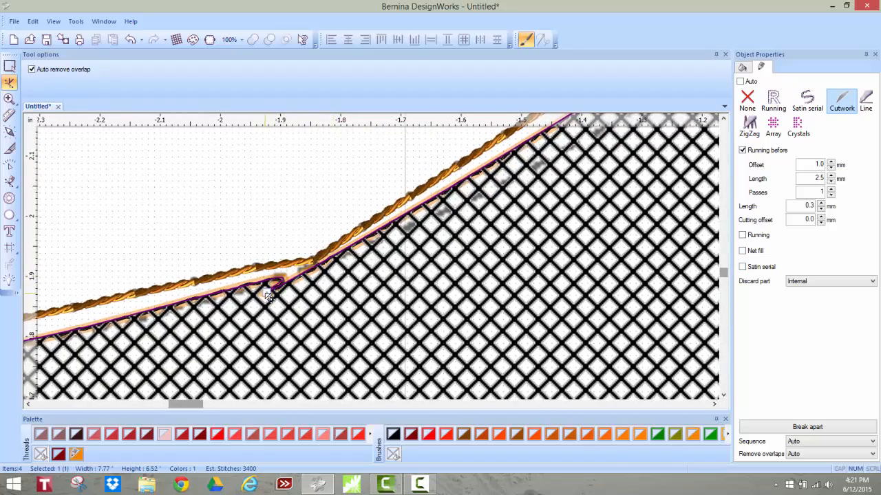
drag(265, 294, 295, 284)
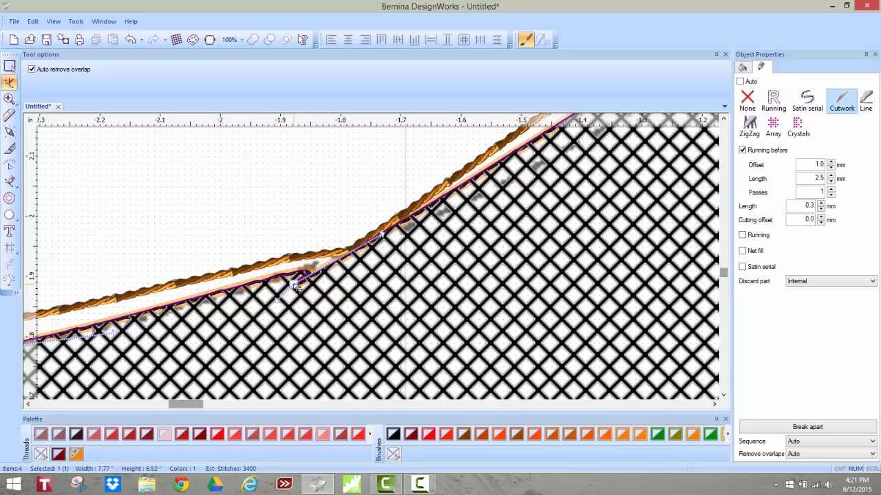
drag(384, 236, 236, 296)
click(276, 304)
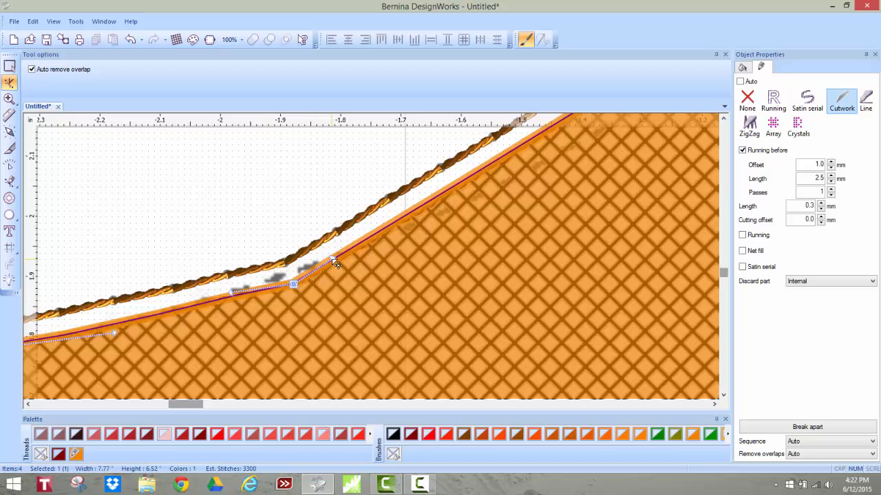
Nudge the node ahead of the tail toward the template line and align its handles into a smooth curve
click(295, 283)
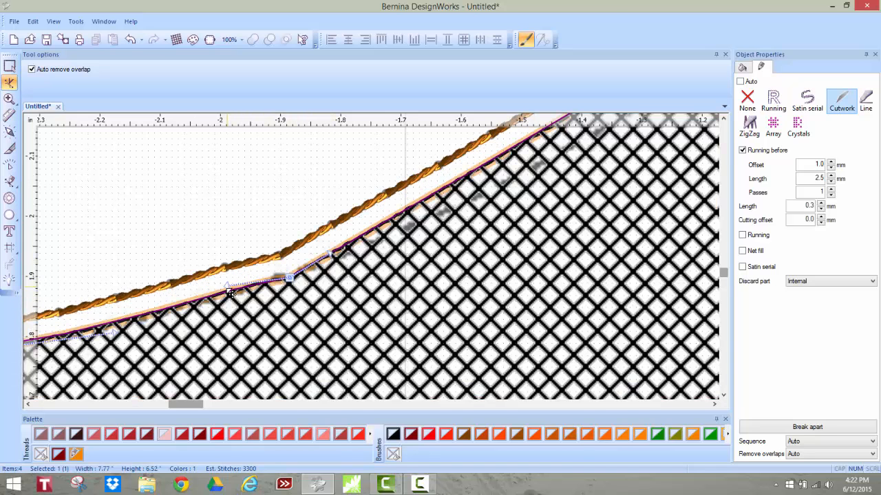
click(231, 292)
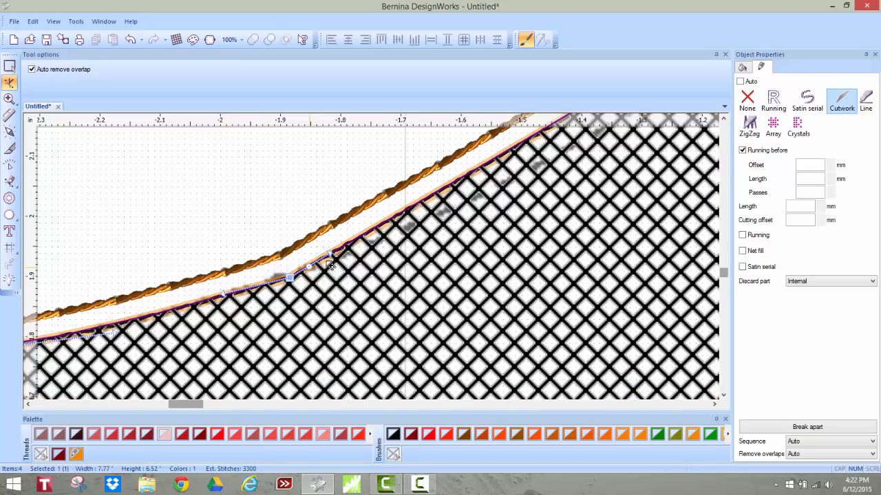
key(Return)
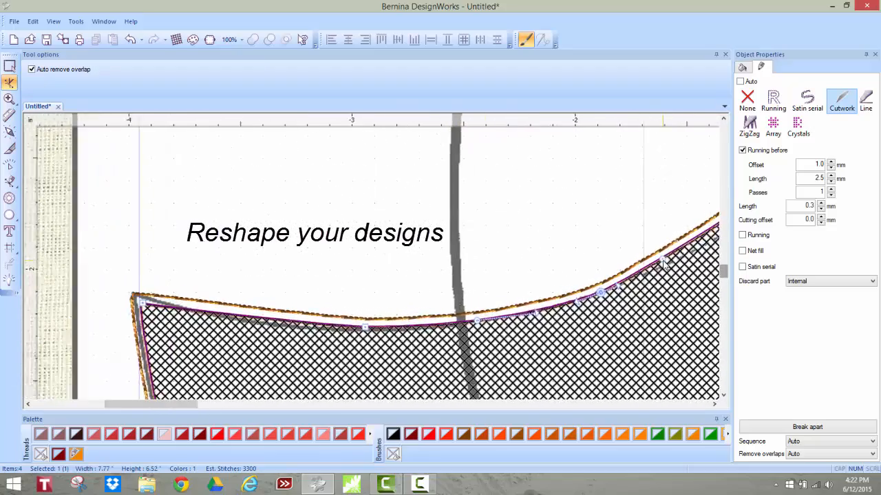
Curve the segments along the bird's rear underside below the tail and move the lower node onto the template line
drag(722, 274, 723, 291)
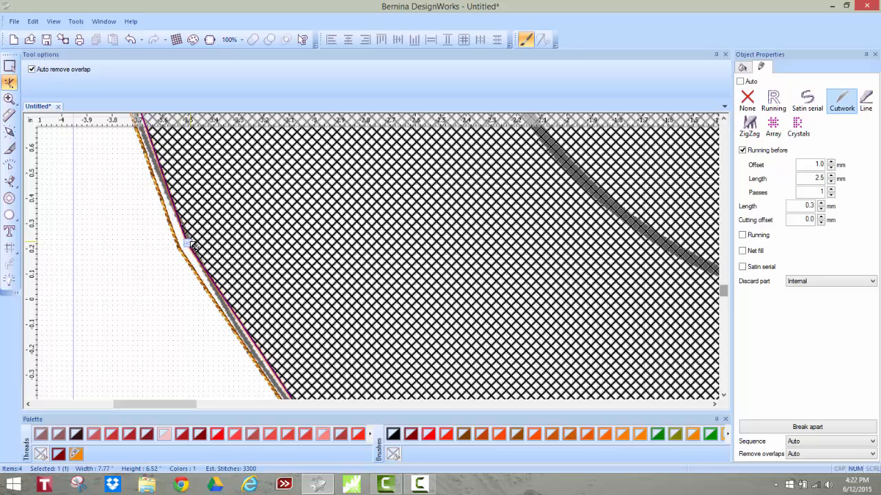
drag(193, 246, 174, 209)
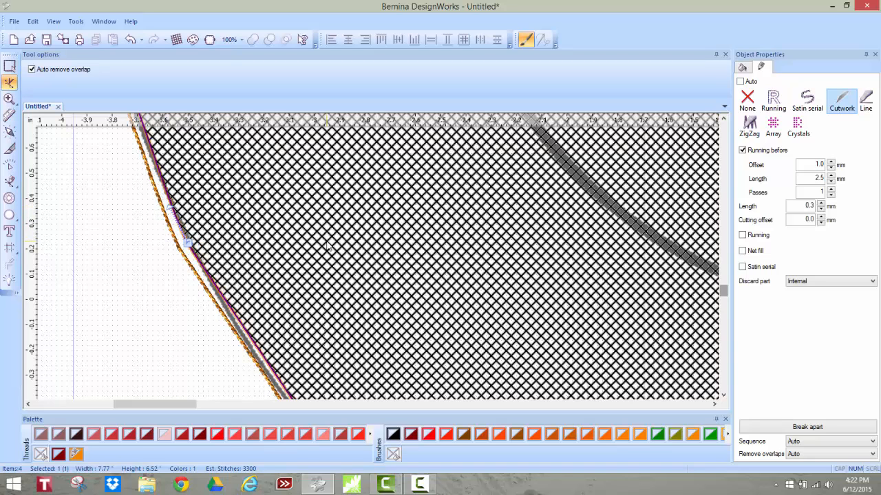
scroll(328, 246, down, 3)
drag(263, 245, 255, 242)
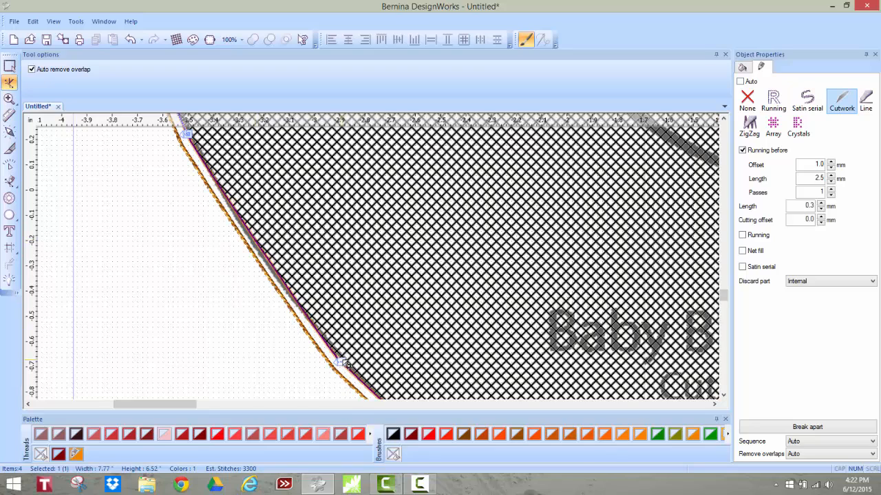
drag(349, 361, 341, 355)
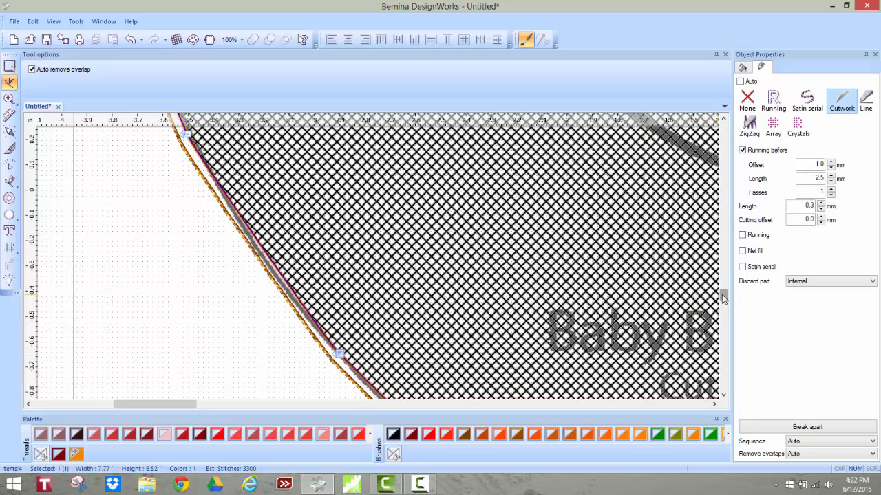
Move the node on the bird's lower rear belly onto the template line and adjust its curve handles
scroll(722, 302, down, 3)
scroll(723, 303, down, 3)
drag(481, 258, 452, 238)
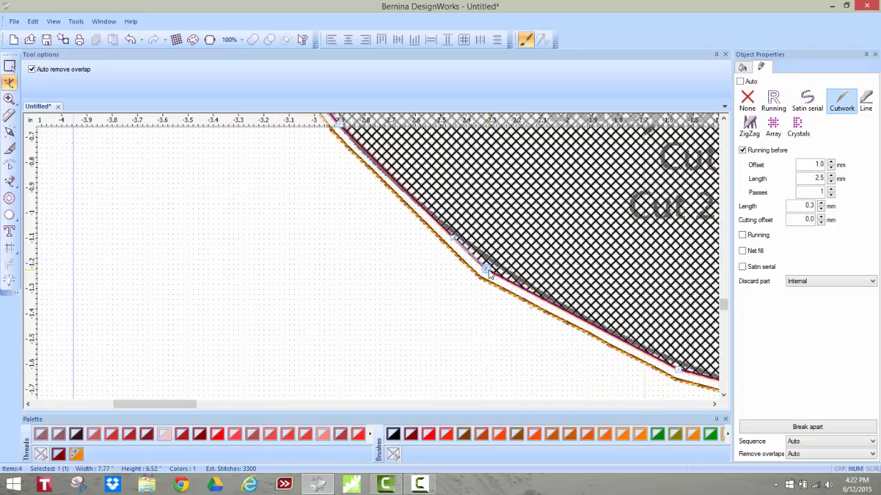
mouse_move(490, 272)
mouse_down()
mouse_move(496, 270)
mouse_move(483, 265)
mouse_up()
click(490, 263)
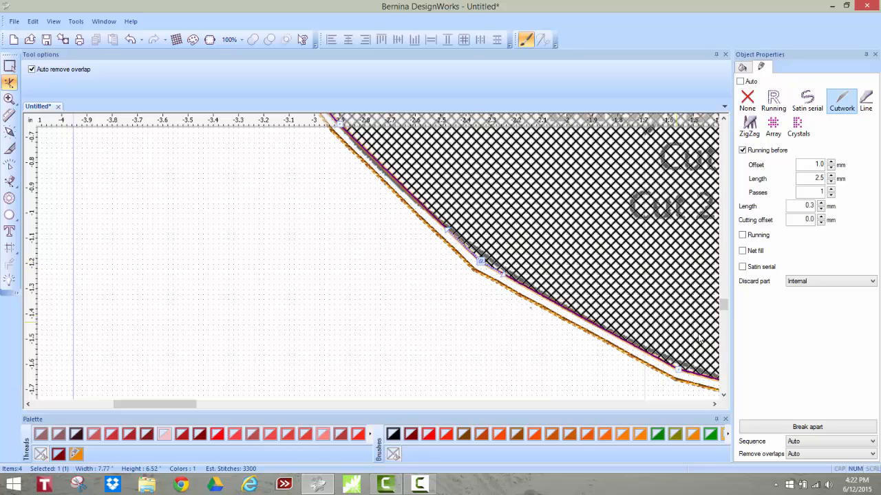
Nudge the next nodes along the bird's underside up toward the template line
scroll(724, 304, down, 2)
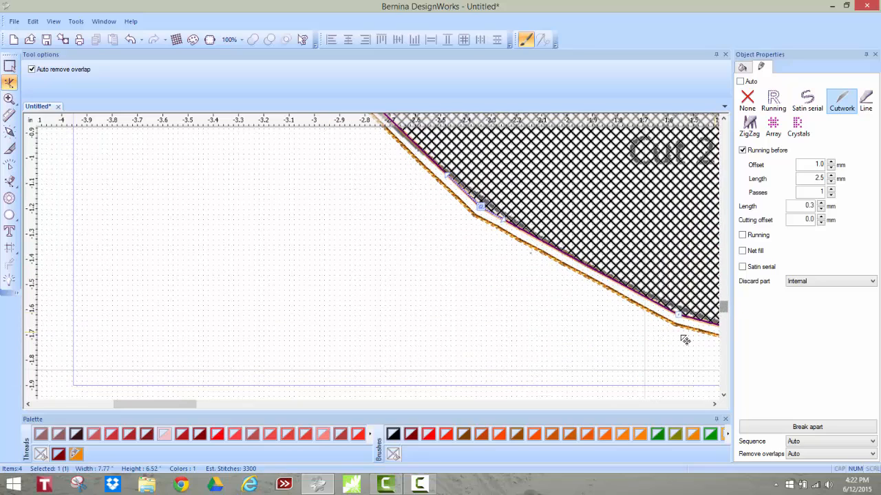
drag(183, 405, 244, 405)
mouse_move(502, 387)
mouse_down()
mouse_move(486, 380)
mouse_move(495, 384)
mouse_up()
scroll(154, 327, up, 4)
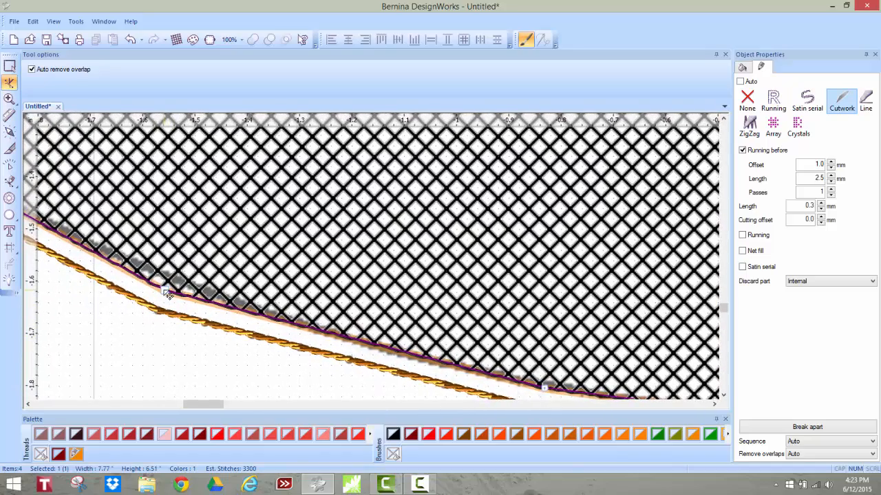
drag(166, 293, 160, 287)
Curve the belly outline beside the center bird's leg position to follow the template and finish the node editing
scroll(161, 287, down, 5)
drag(723, 314, 723, 308)
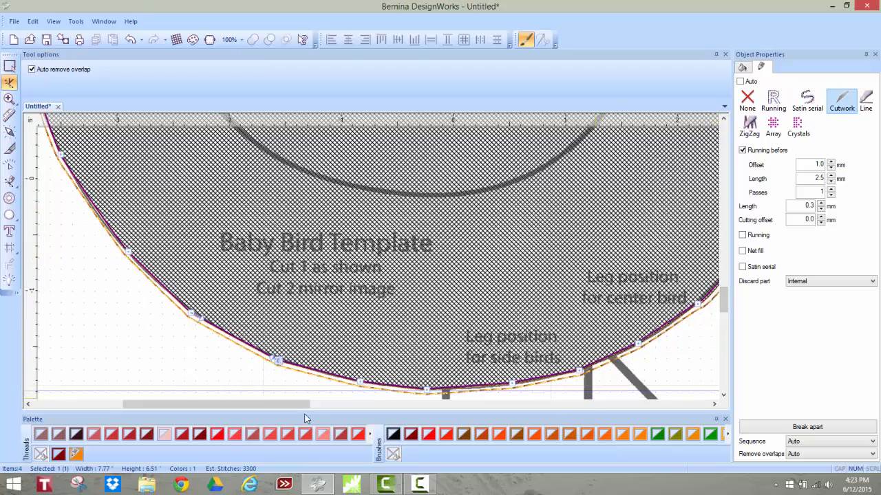
drag(303, 408, 432, 390)
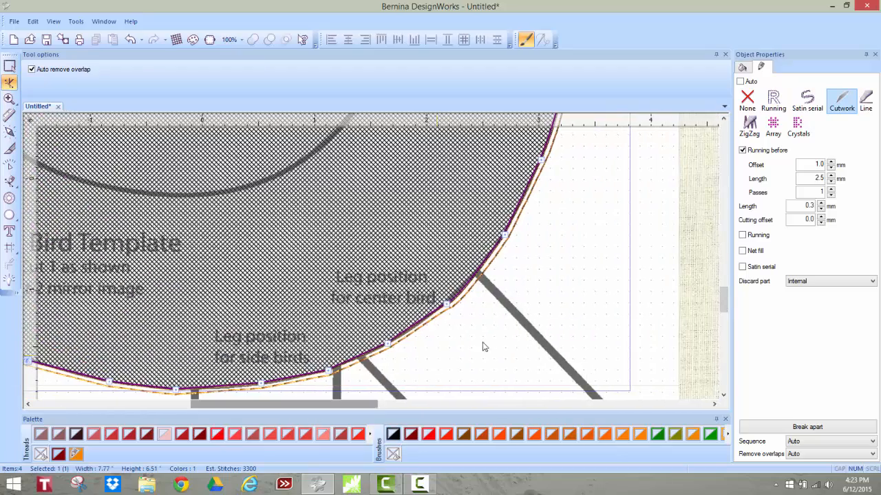
drag(724, 303, 724, 308)
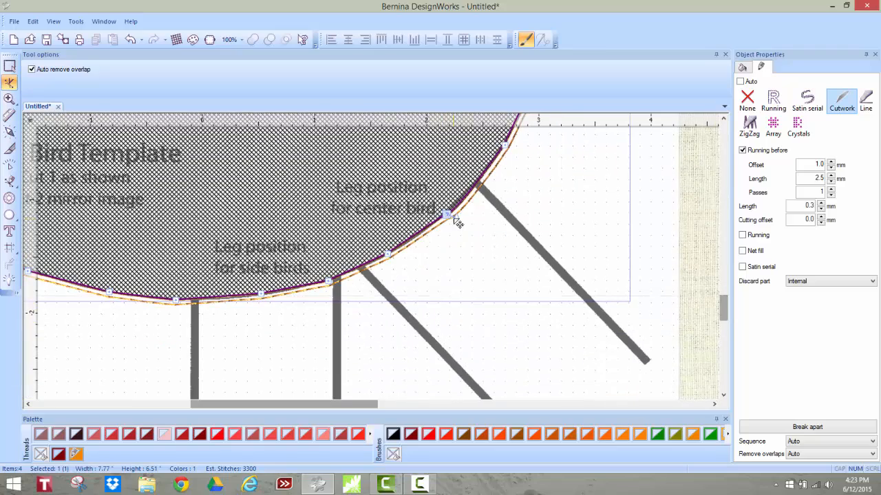
drag(460, 221, 466, 204)
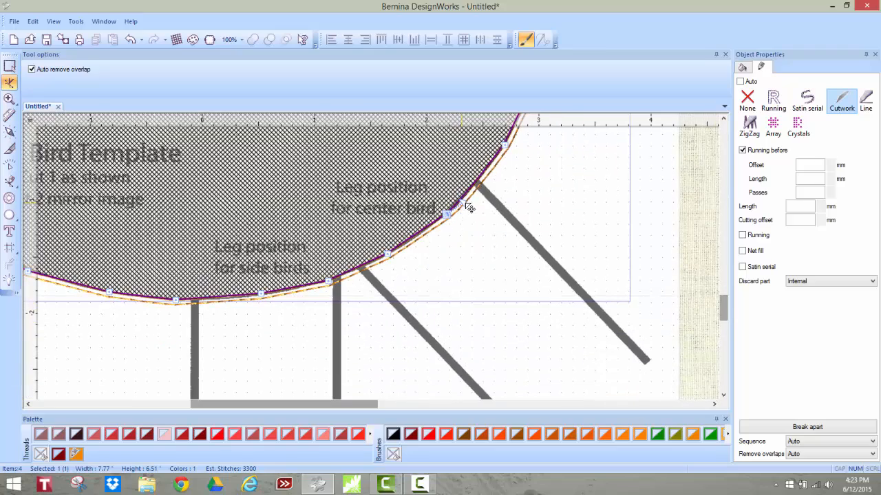
scroll(490, 208, down, 3)
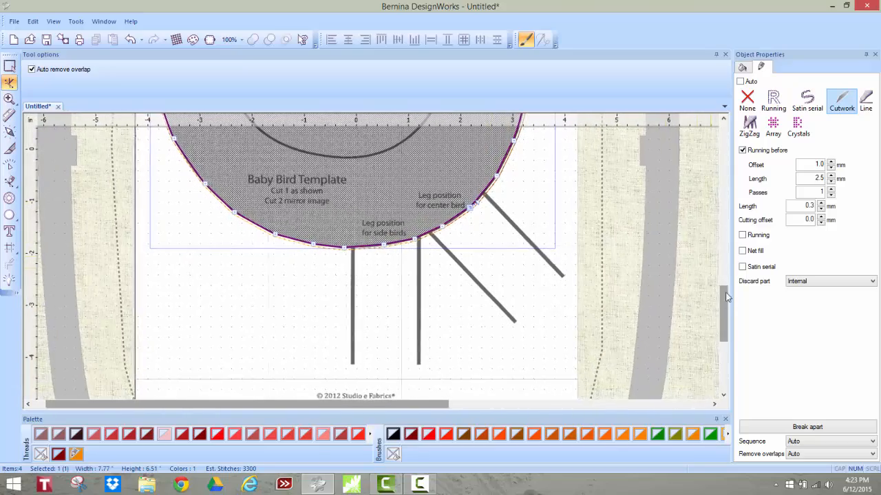
drag(722, 317, 716, 289)
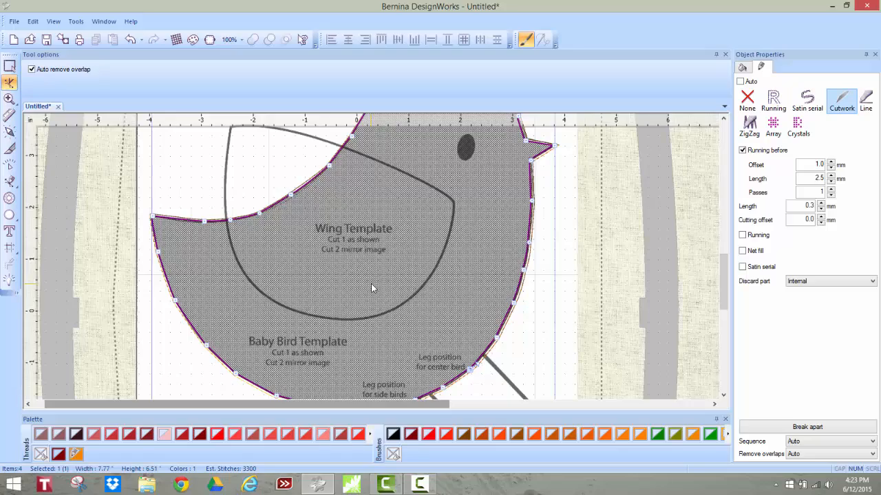
key(Return)
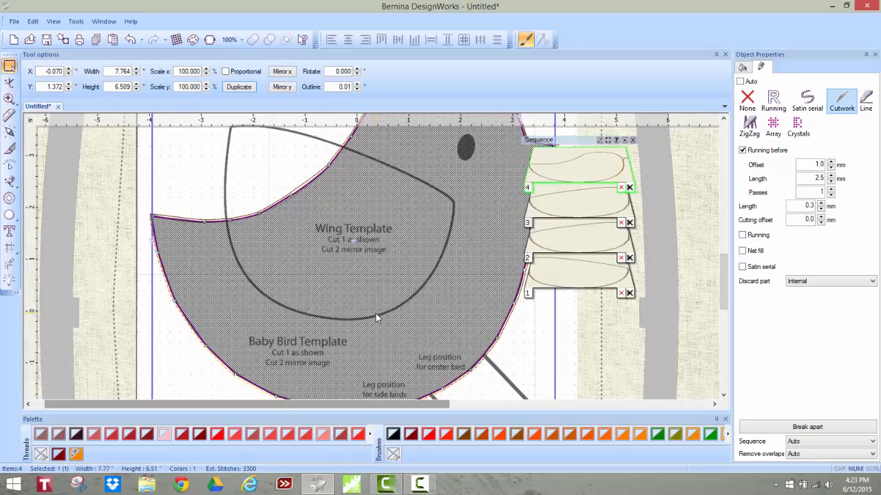
Place a horizontally mirrored duplicate of the bird outside the hoop, at about X -9.47, Y 2.16 inches
scroll(376, 317, down, 3)
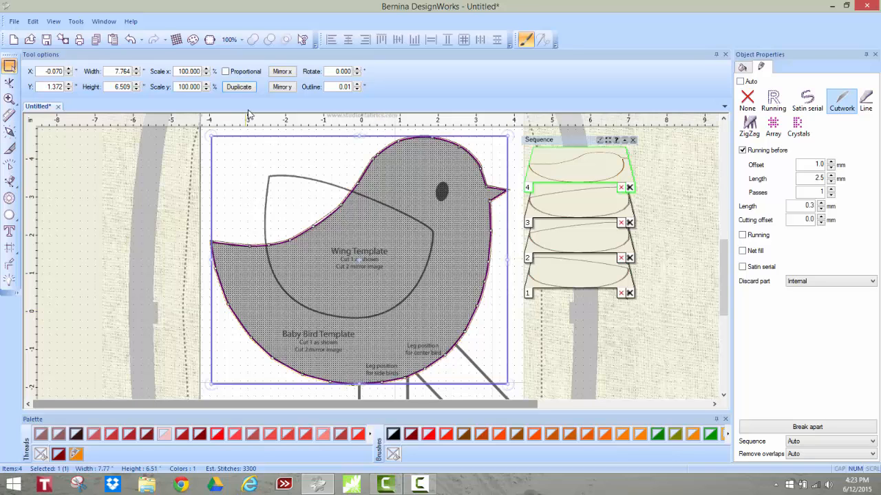
click(246, 88)
click(282, 72)
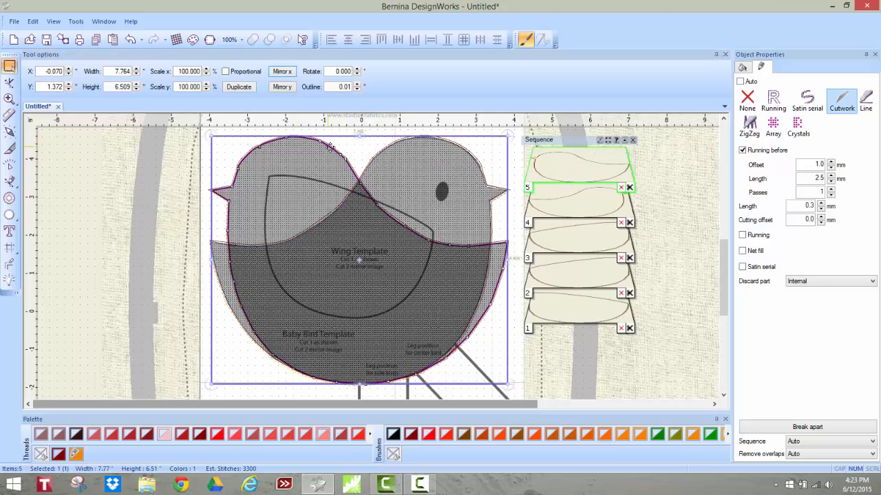
drag(330, 146, 148, 142)
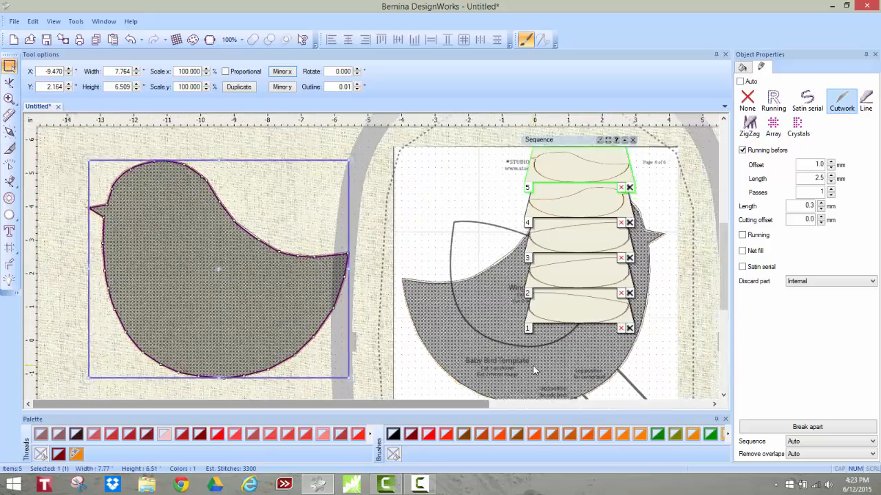
scroll(533, 370, up, 2)
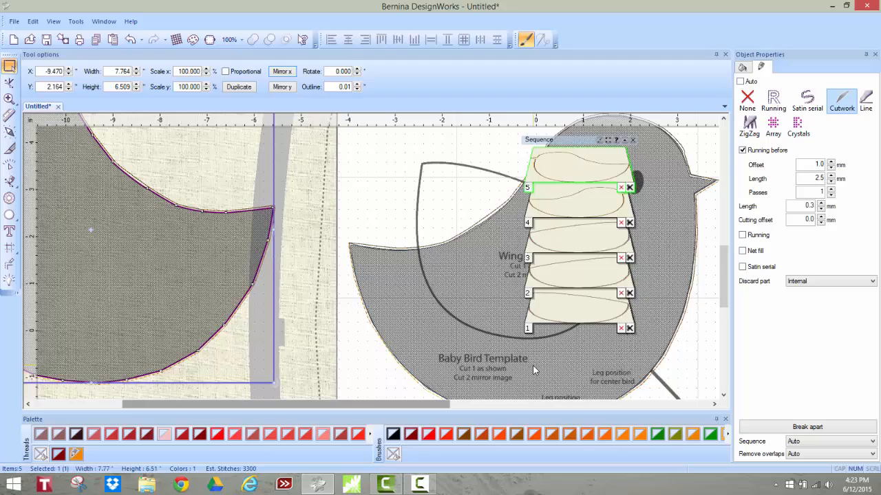
scroll(533, 370, down, 3)
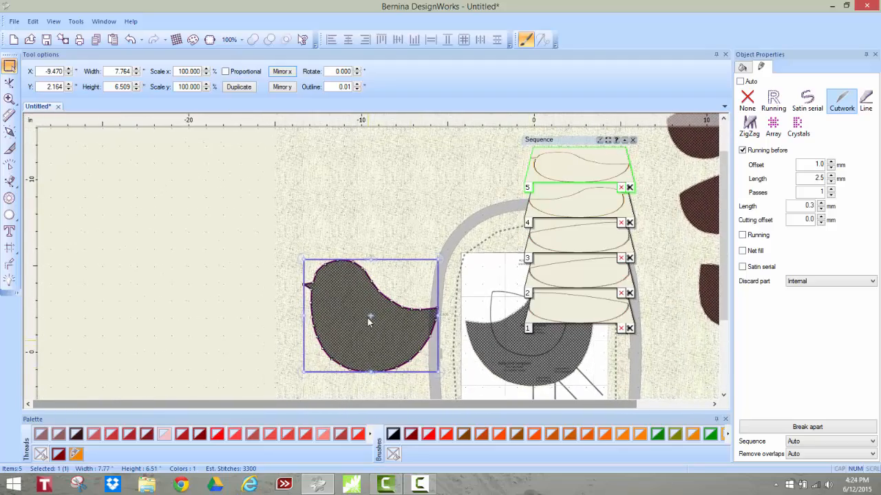
Duplicate the mirrored bird, place the copy above it at about X -9.95, Y 9.18 inches, and move the Sequence window clear of the designs
click(289, 208)
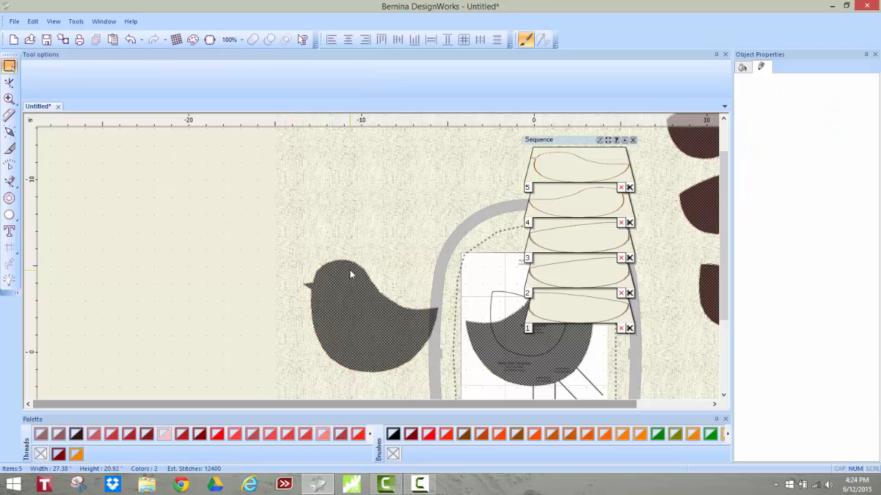
click(358, 272)
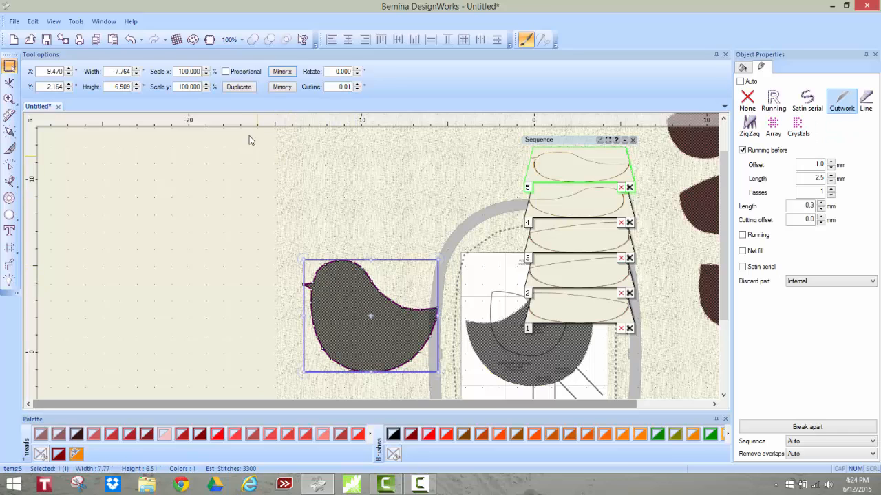
click(240, 87)
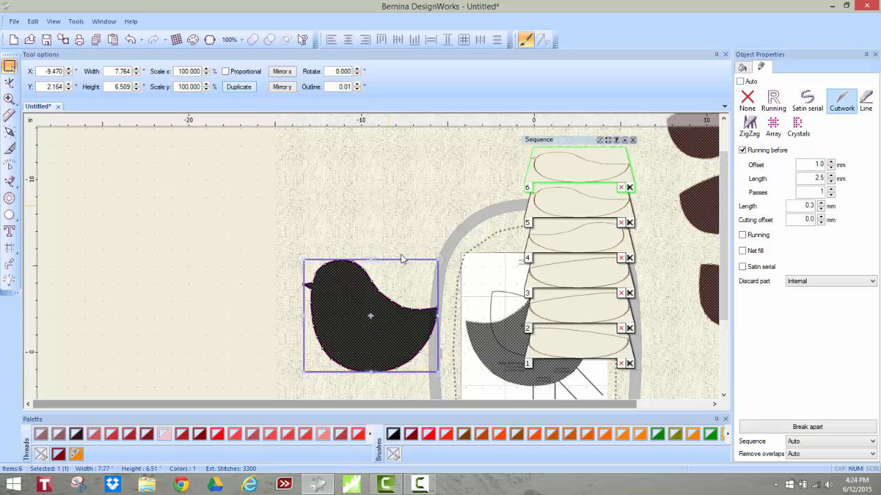
drag(398, 266, 391, 143)
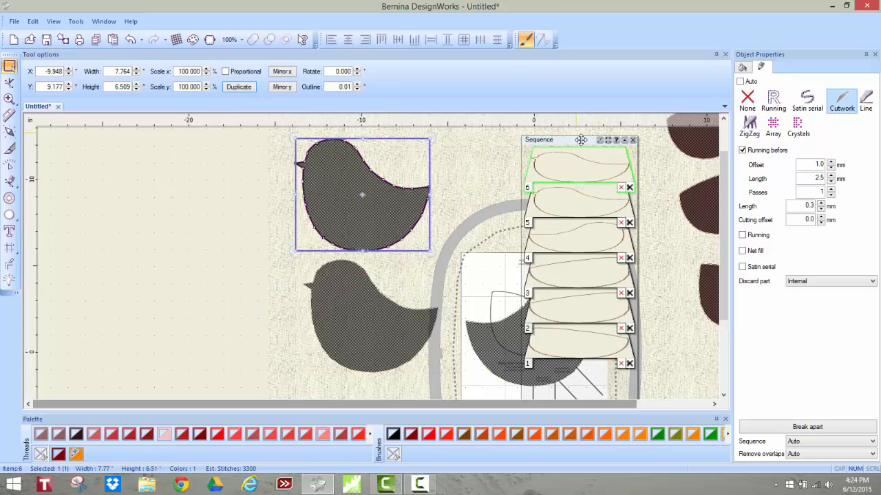
drag(551, 139, 157, 146)
scroll(600, 399, down, 2)
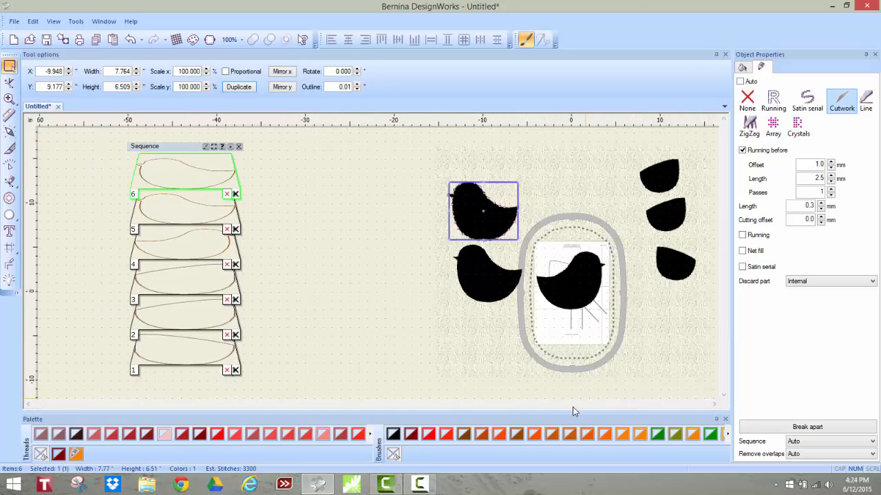
Save the design as Birdie 2_CUT in the DesignWorks Draw format in the 1 Baby Birds folder
click(13, 23)
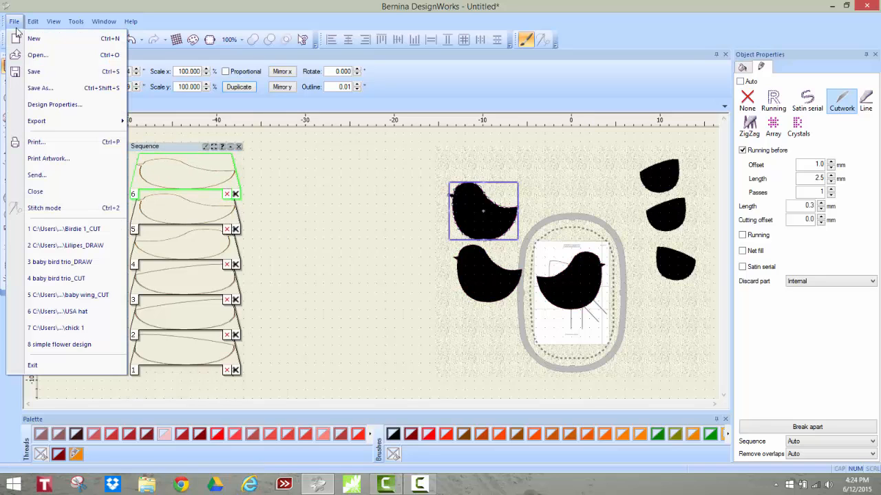
click(45, 88)
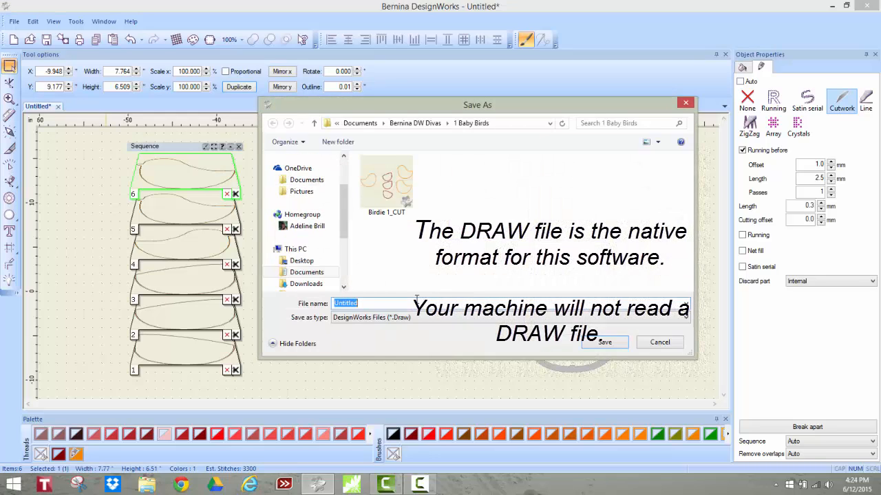
text(Birdie )
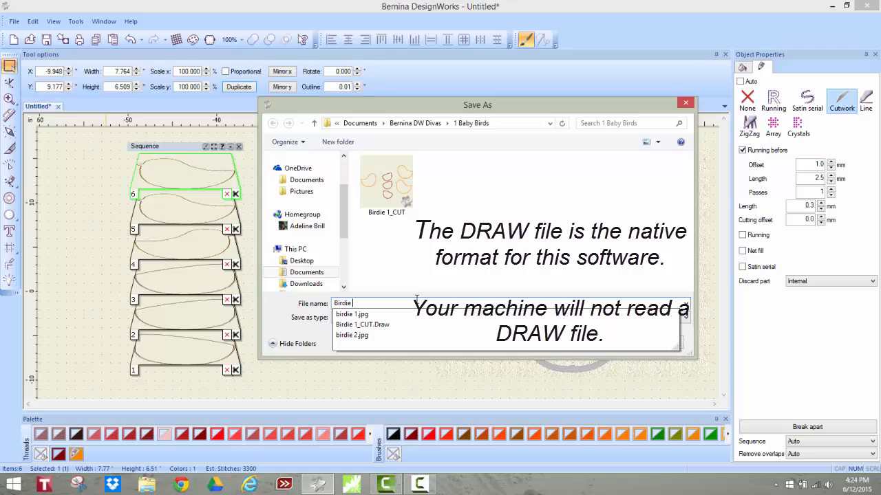
text(2_CUT)
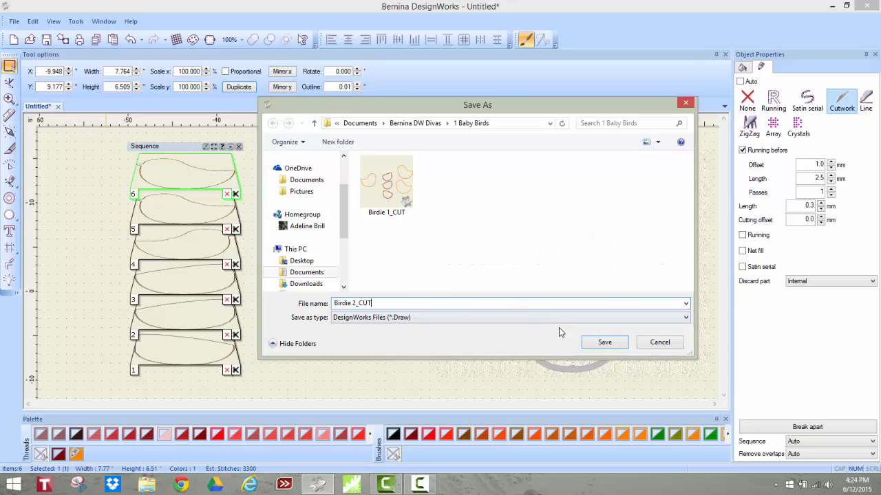
click(605, 343)
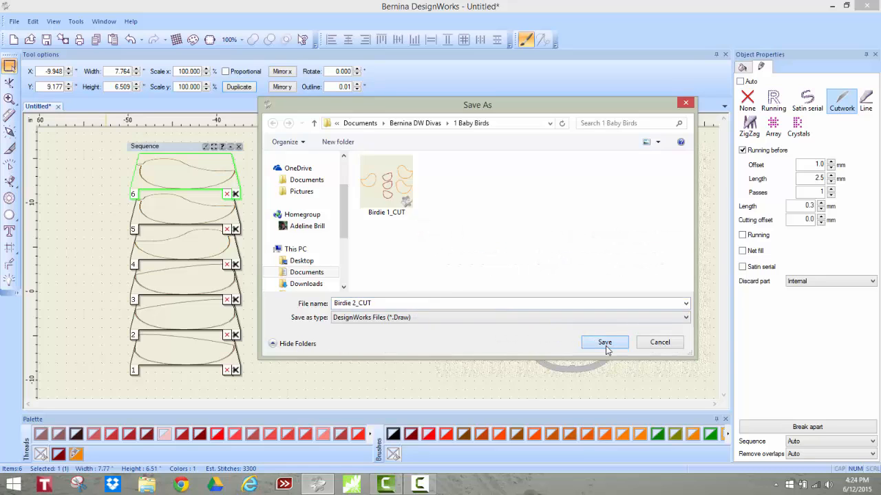